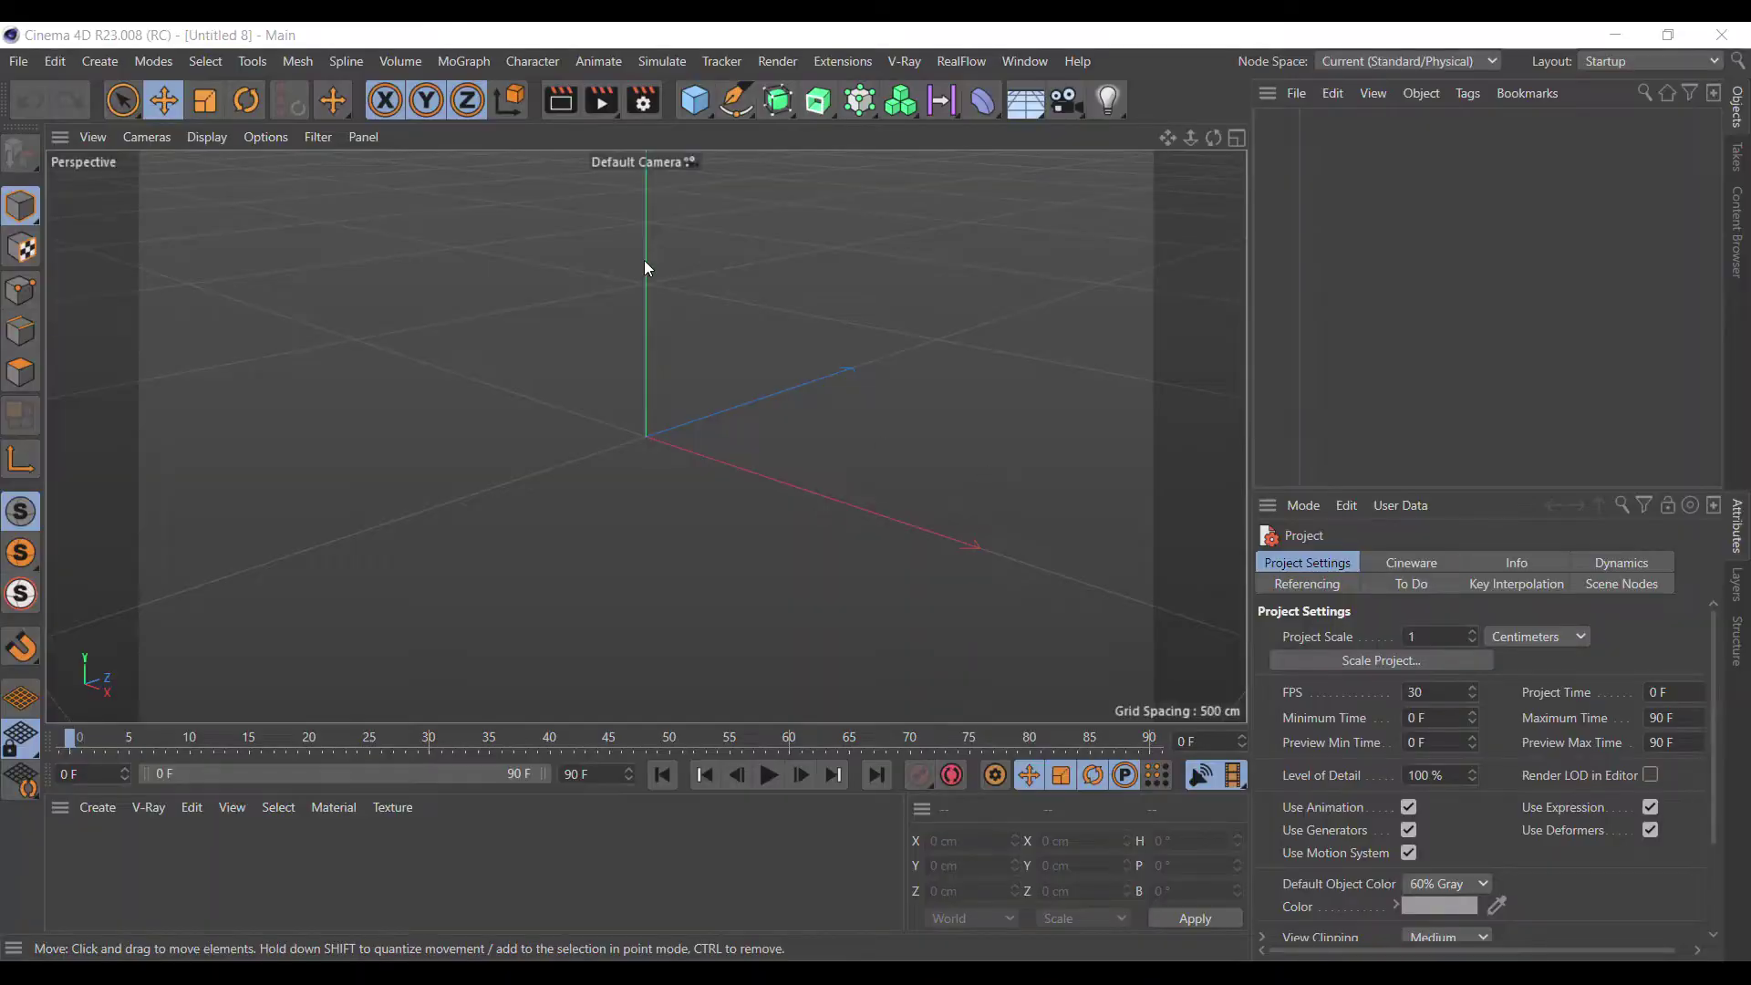
Create a Rectangle spline on the XZ plane, 40 × 40 cm.
left_click(735, 100)
left_click(951, 298)
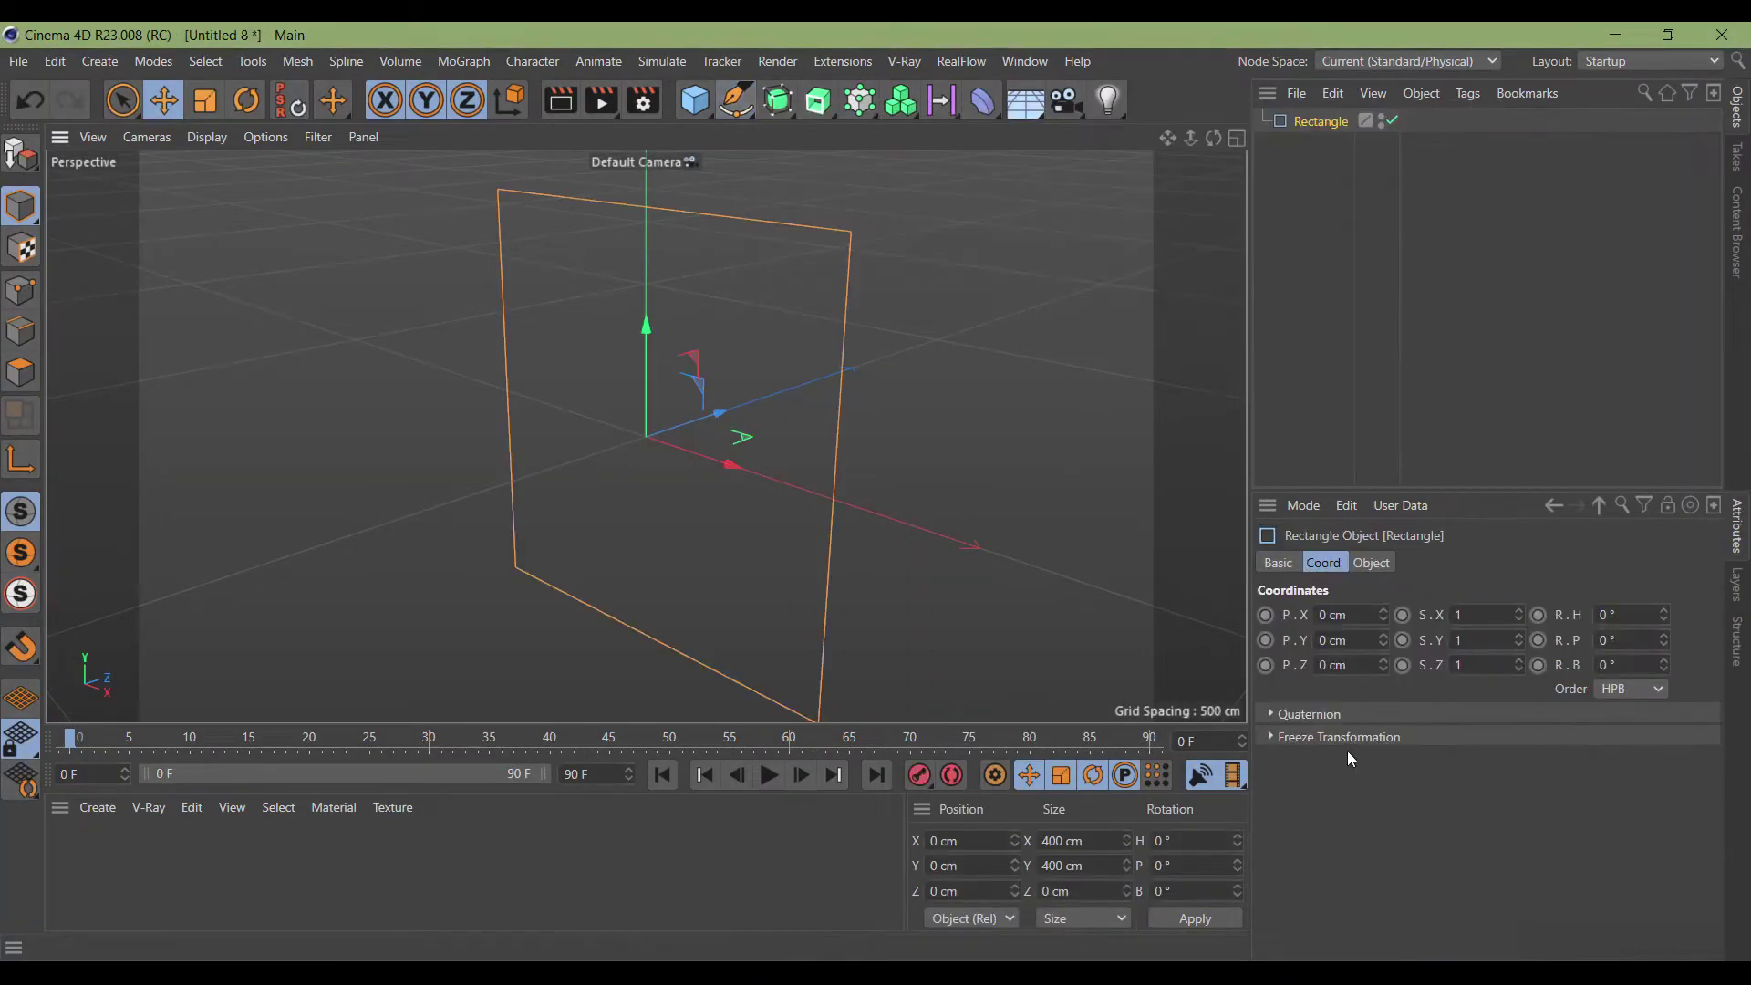
left_click(1439, 712)
left_click(1431, 785)
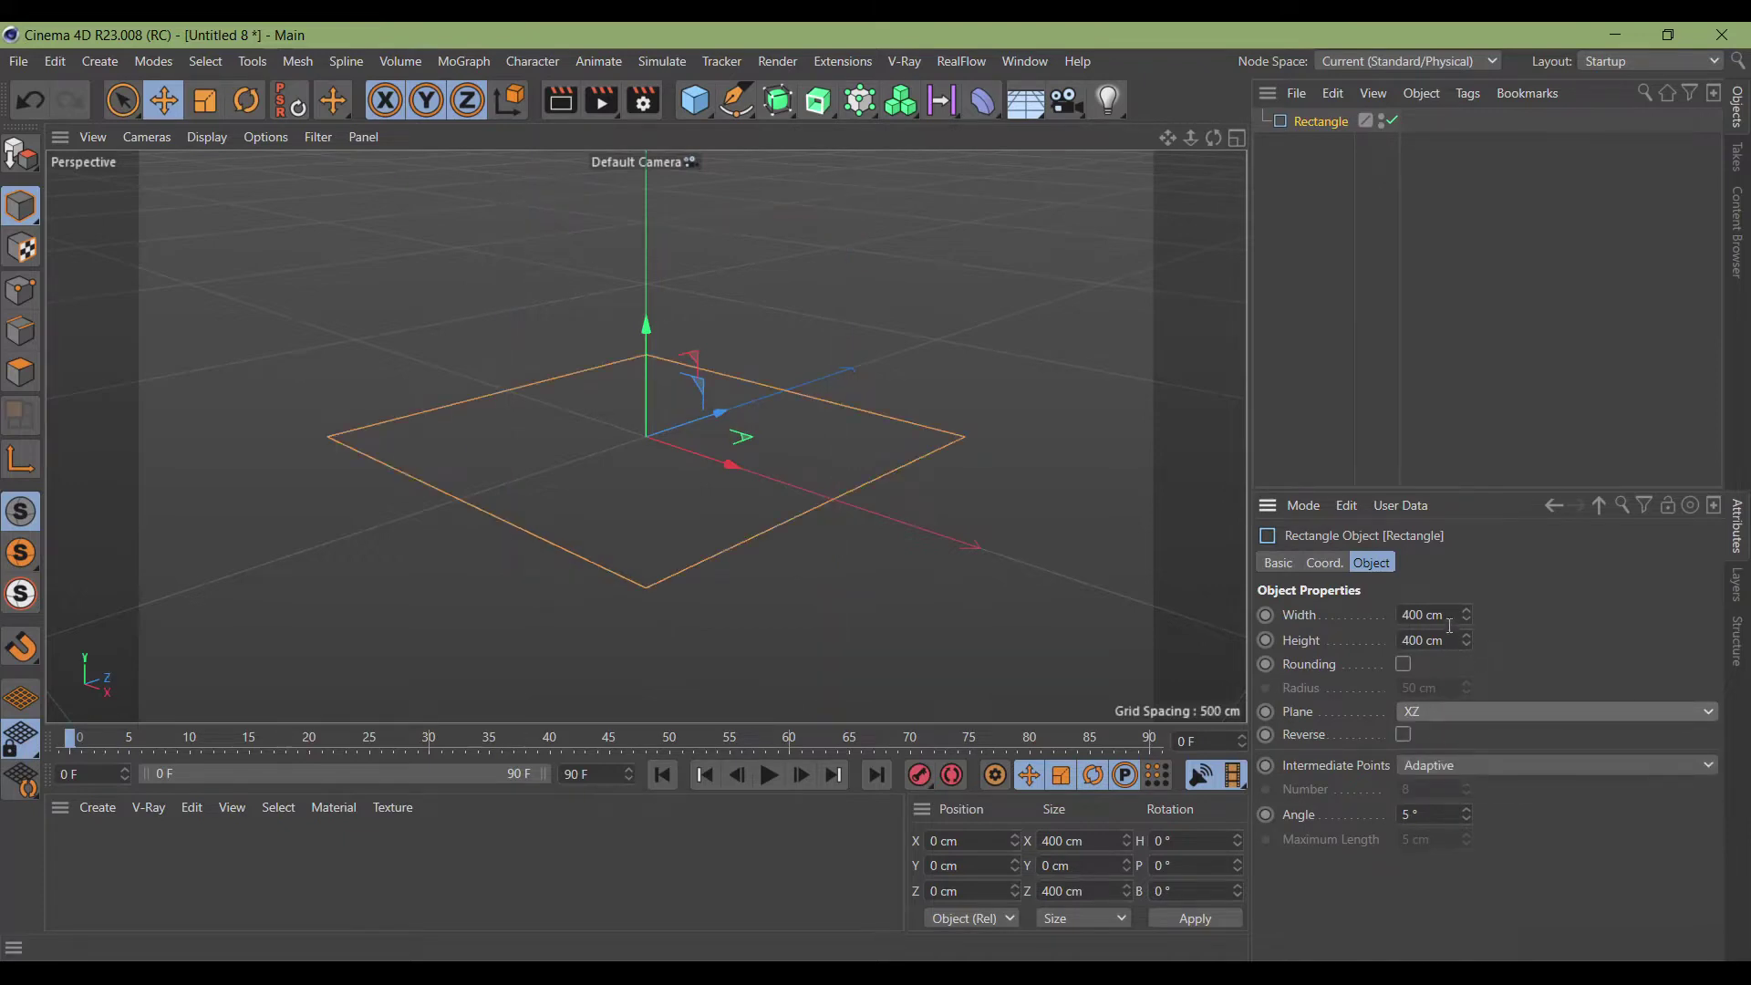
left_click(1402, 615)
type("40")
key("Tab")
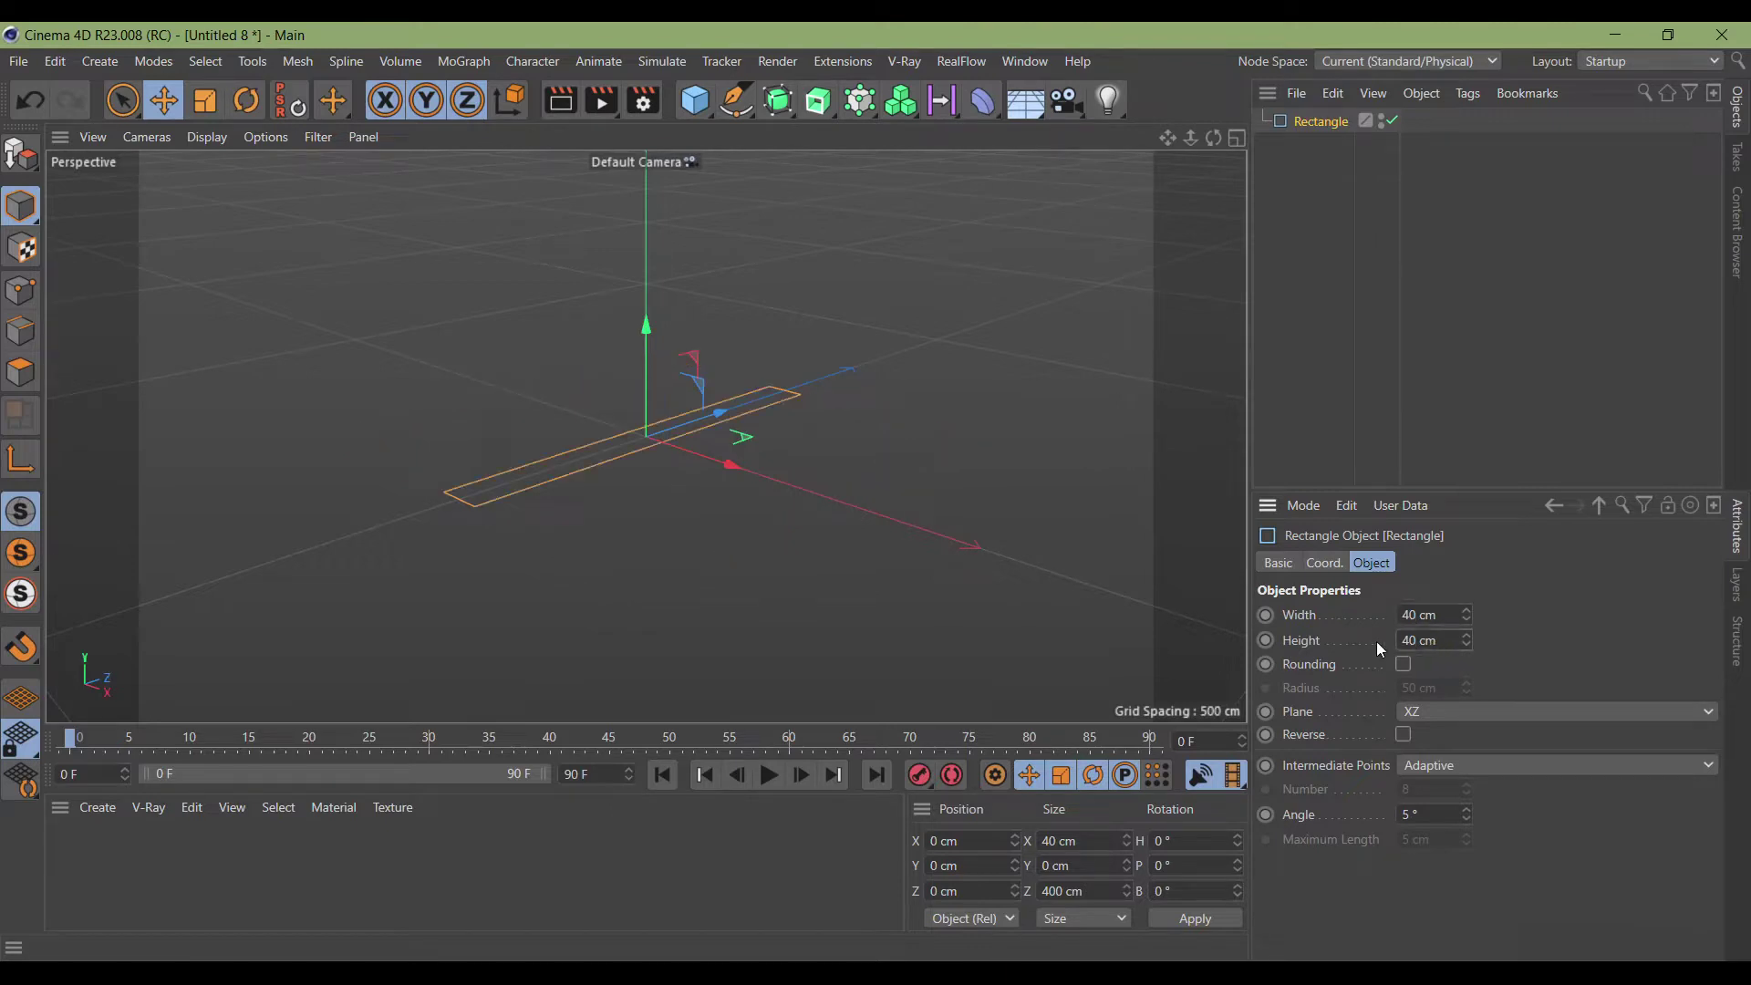
key("Return")
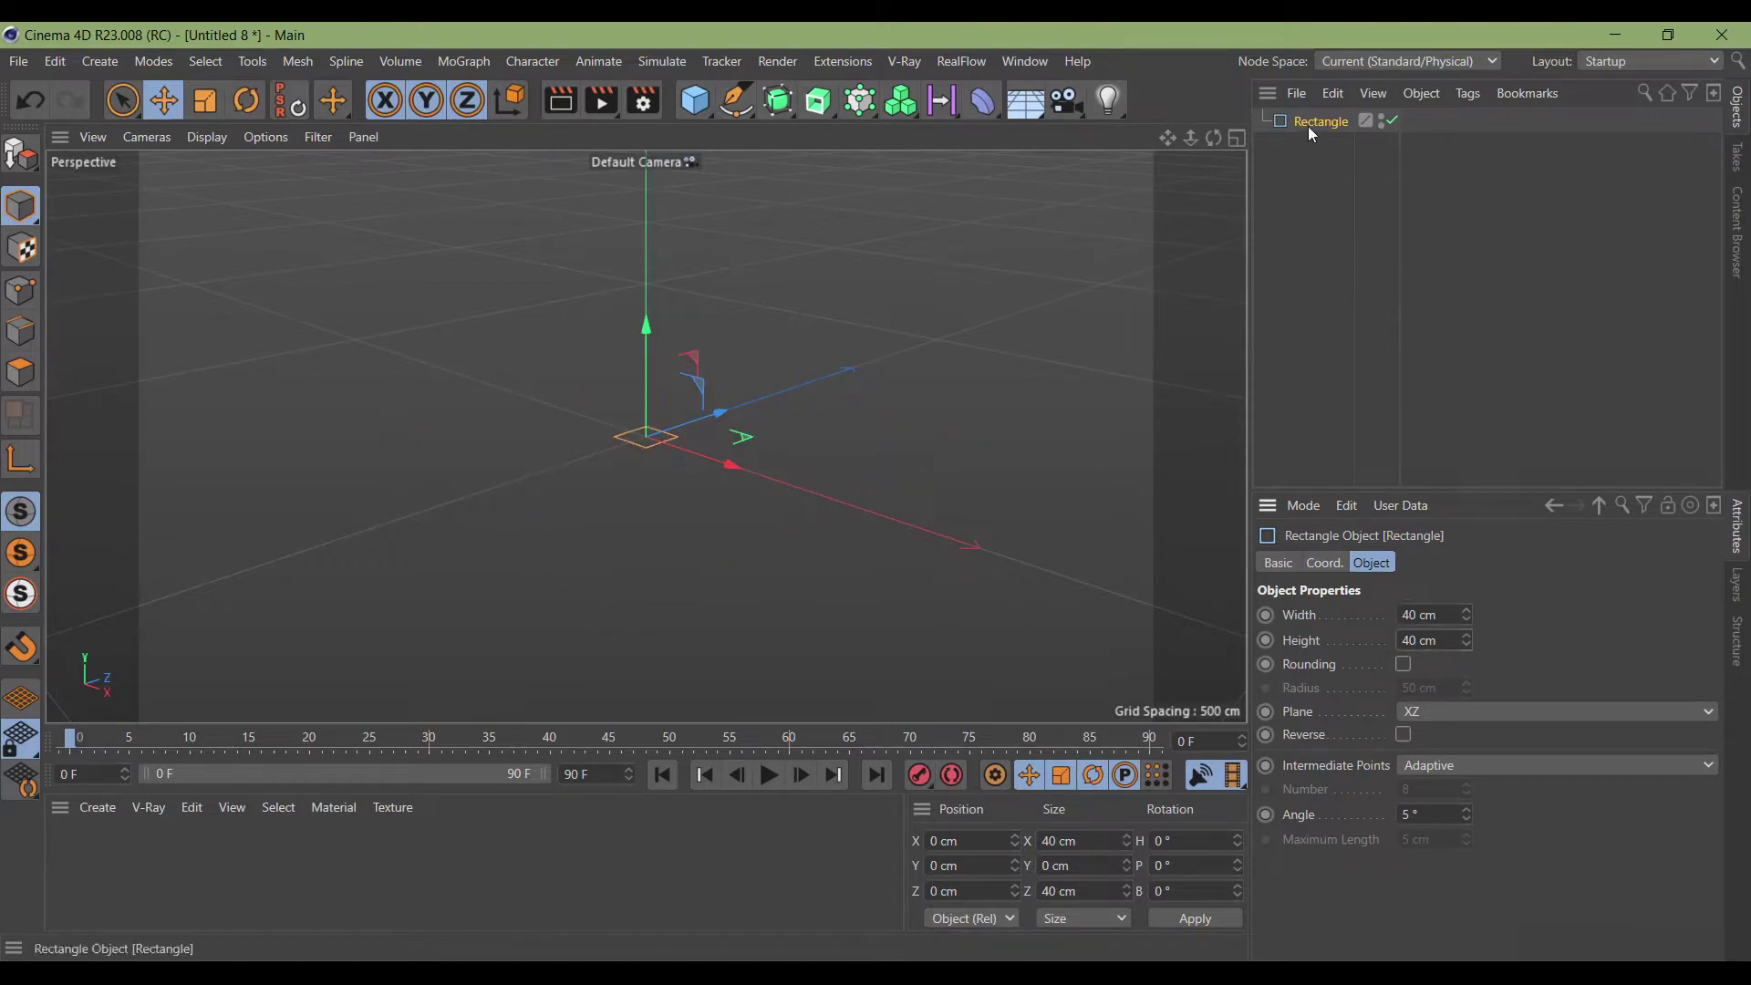
Duplicate it as Rectangle.1 and resize the copy to 400 × 400 cm.
left_click_drag(1308, 122, 1310, 139, "ctrl")
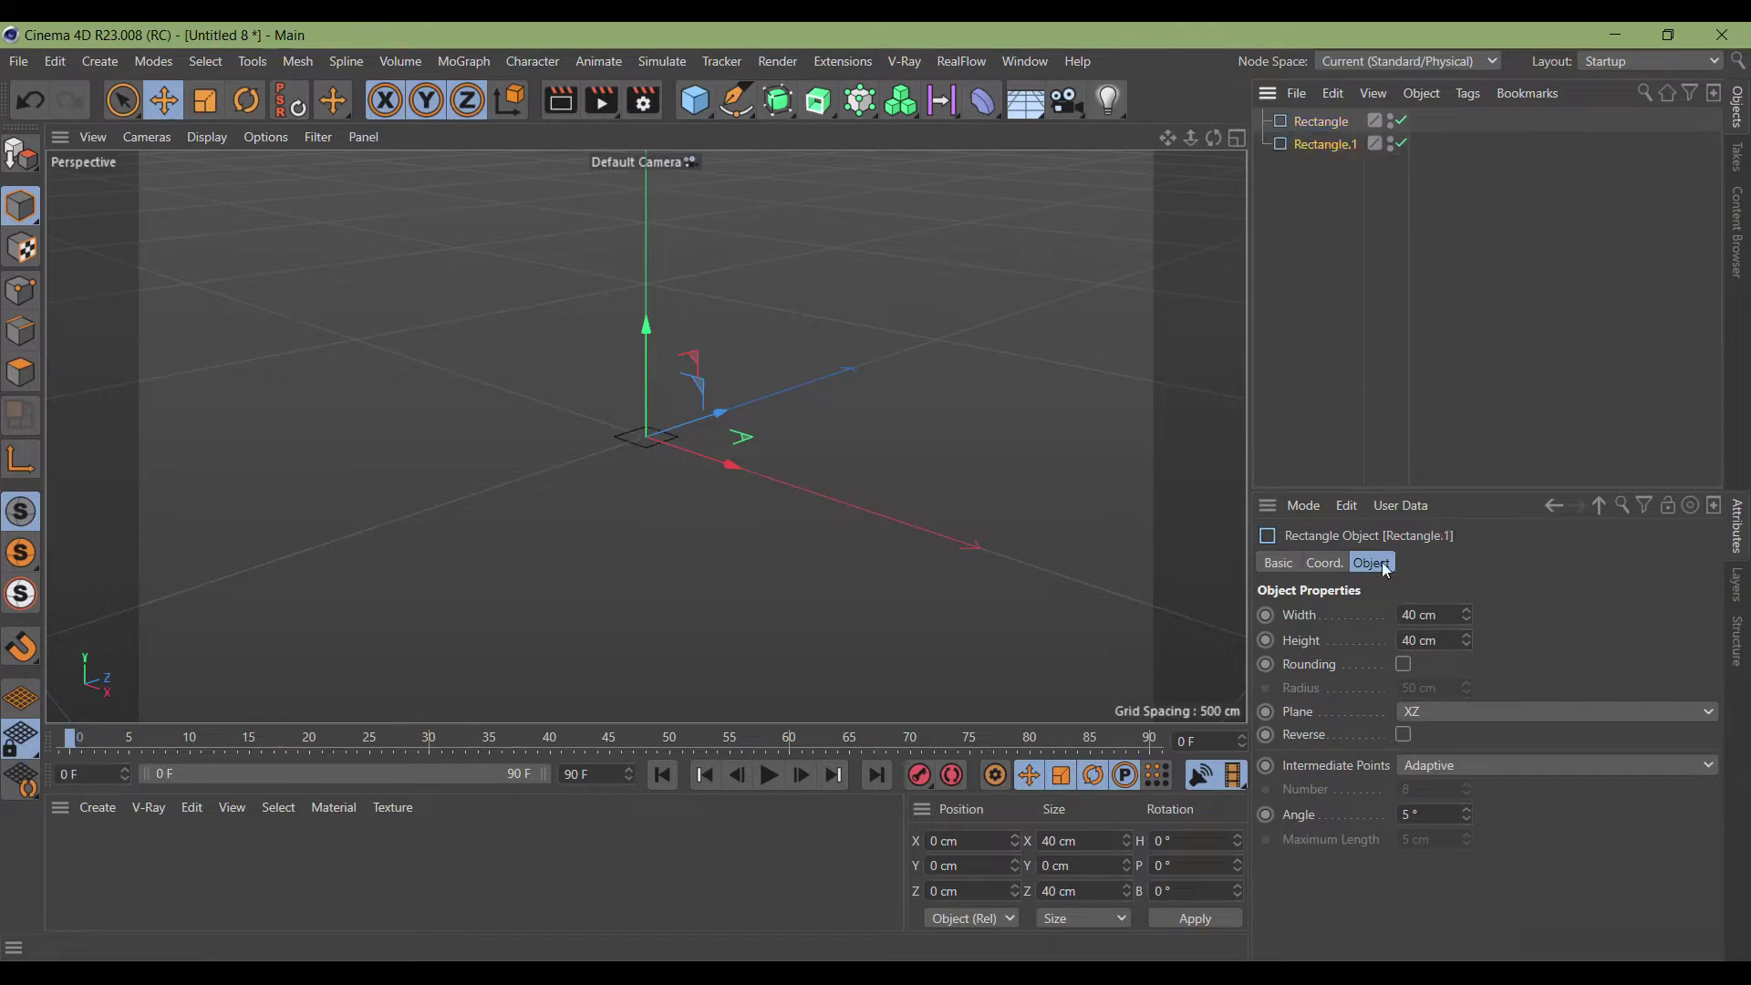
double_click(1403, 615)
type("400")
key("Tab")
type("400")
key("Return")
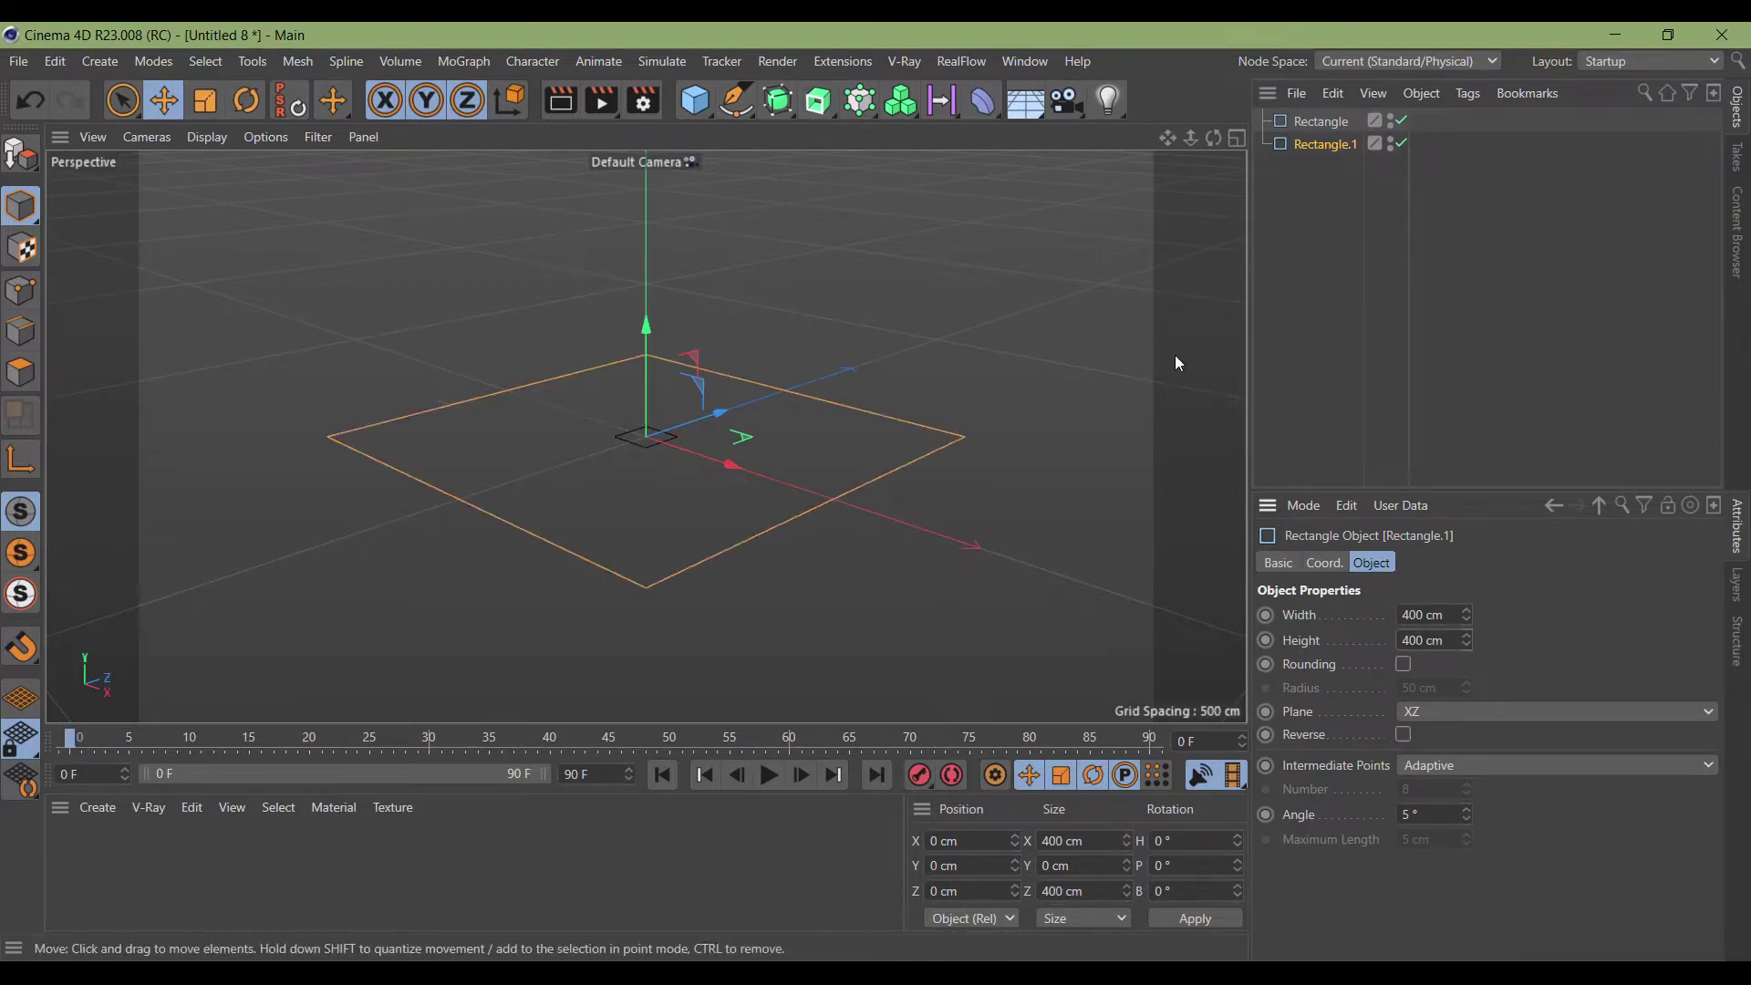
Add a MoGraph Cloner and place the 40 cm Rectangle inside it.
left_click(859, 98)
left_click(890, 132)
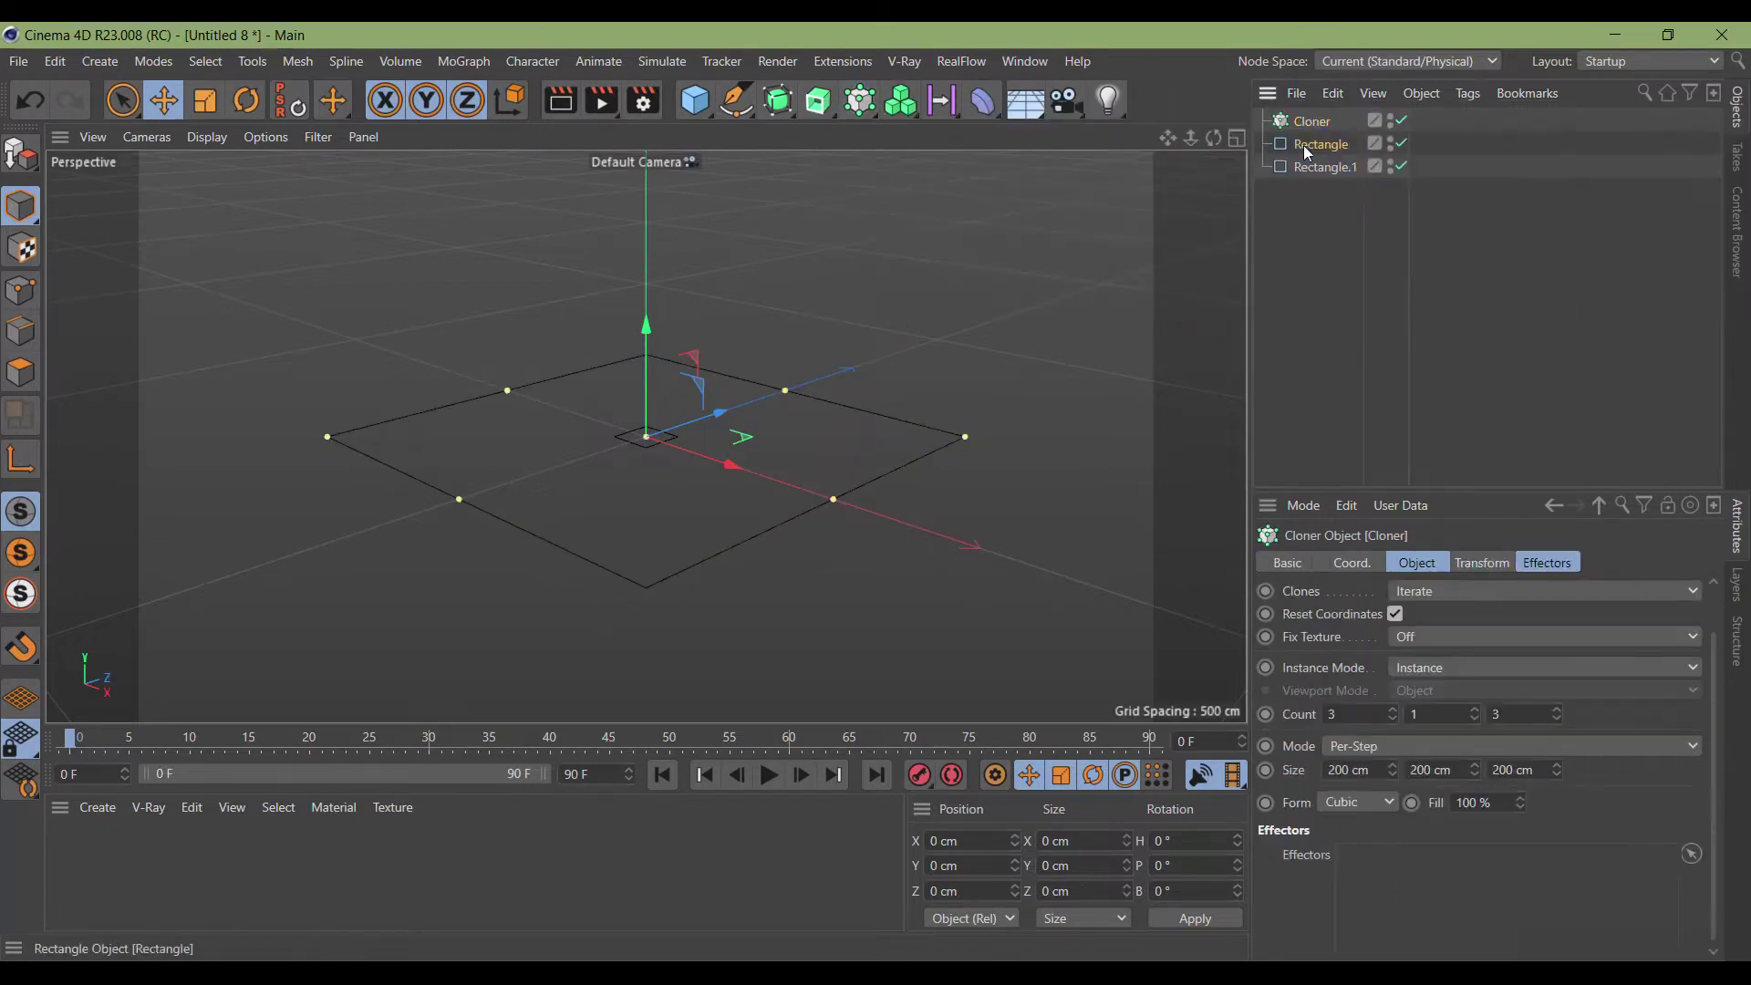
left_click_drag(1313, 144, 1308, 126)
left_click(1308, 122)
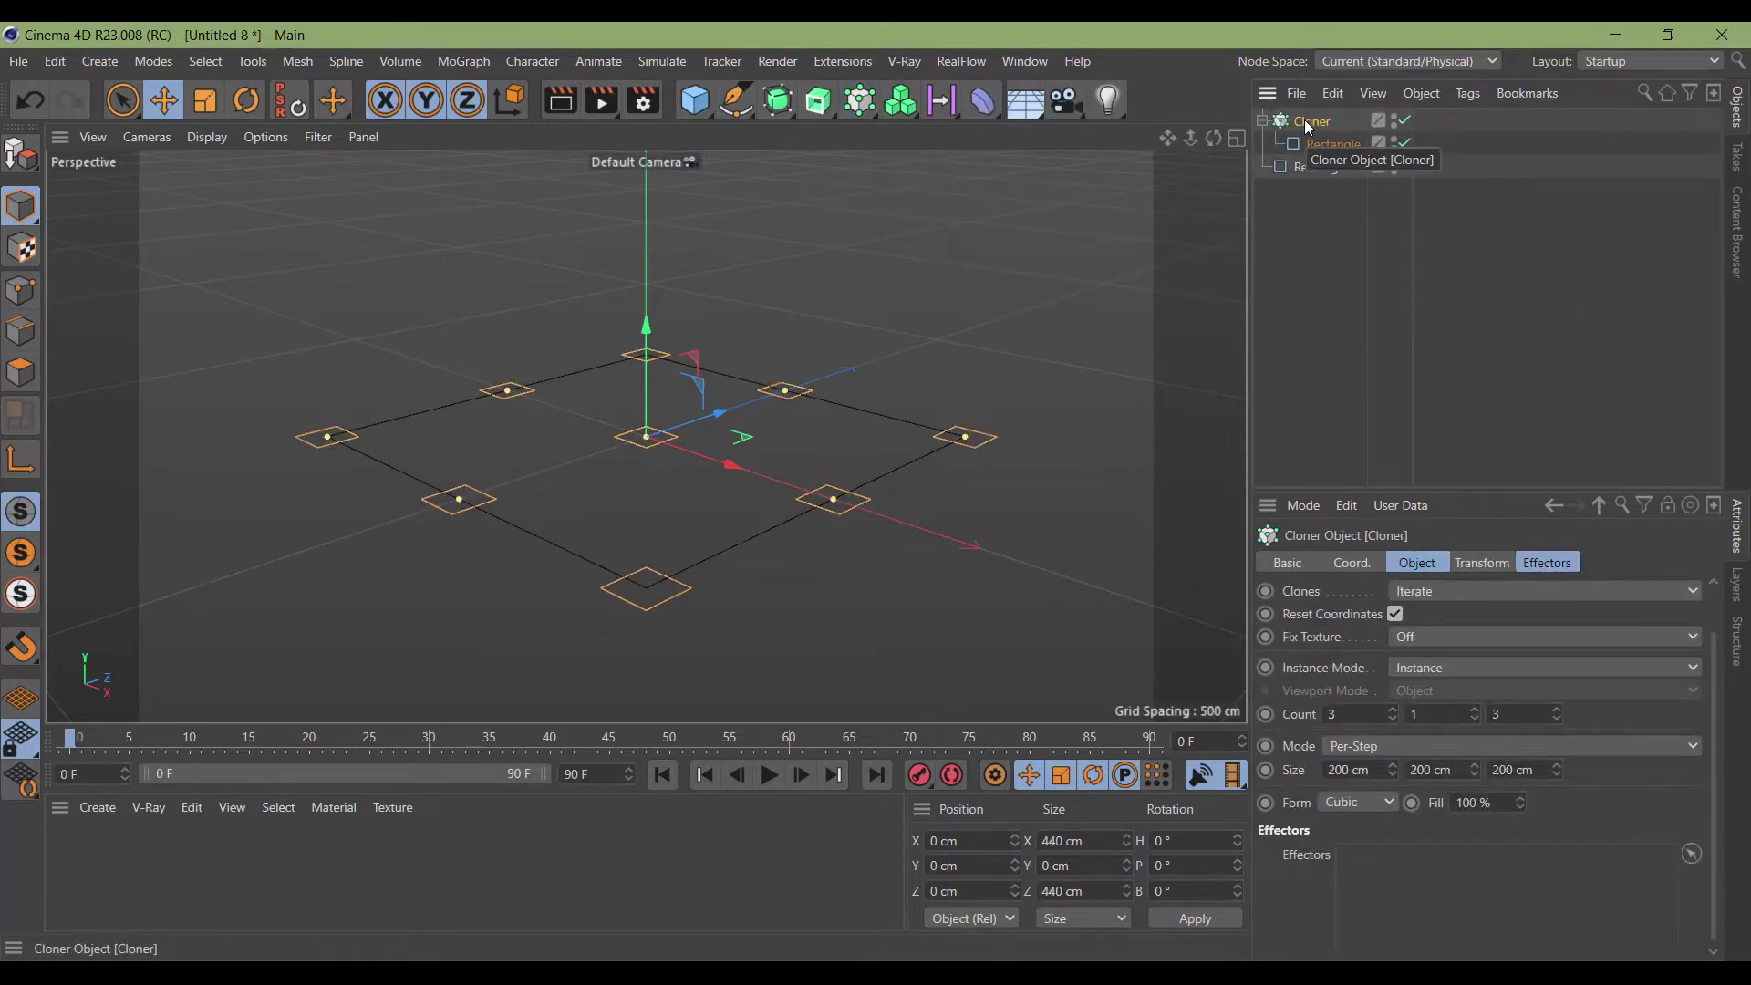
scroll(1719, 754, "up", 2)
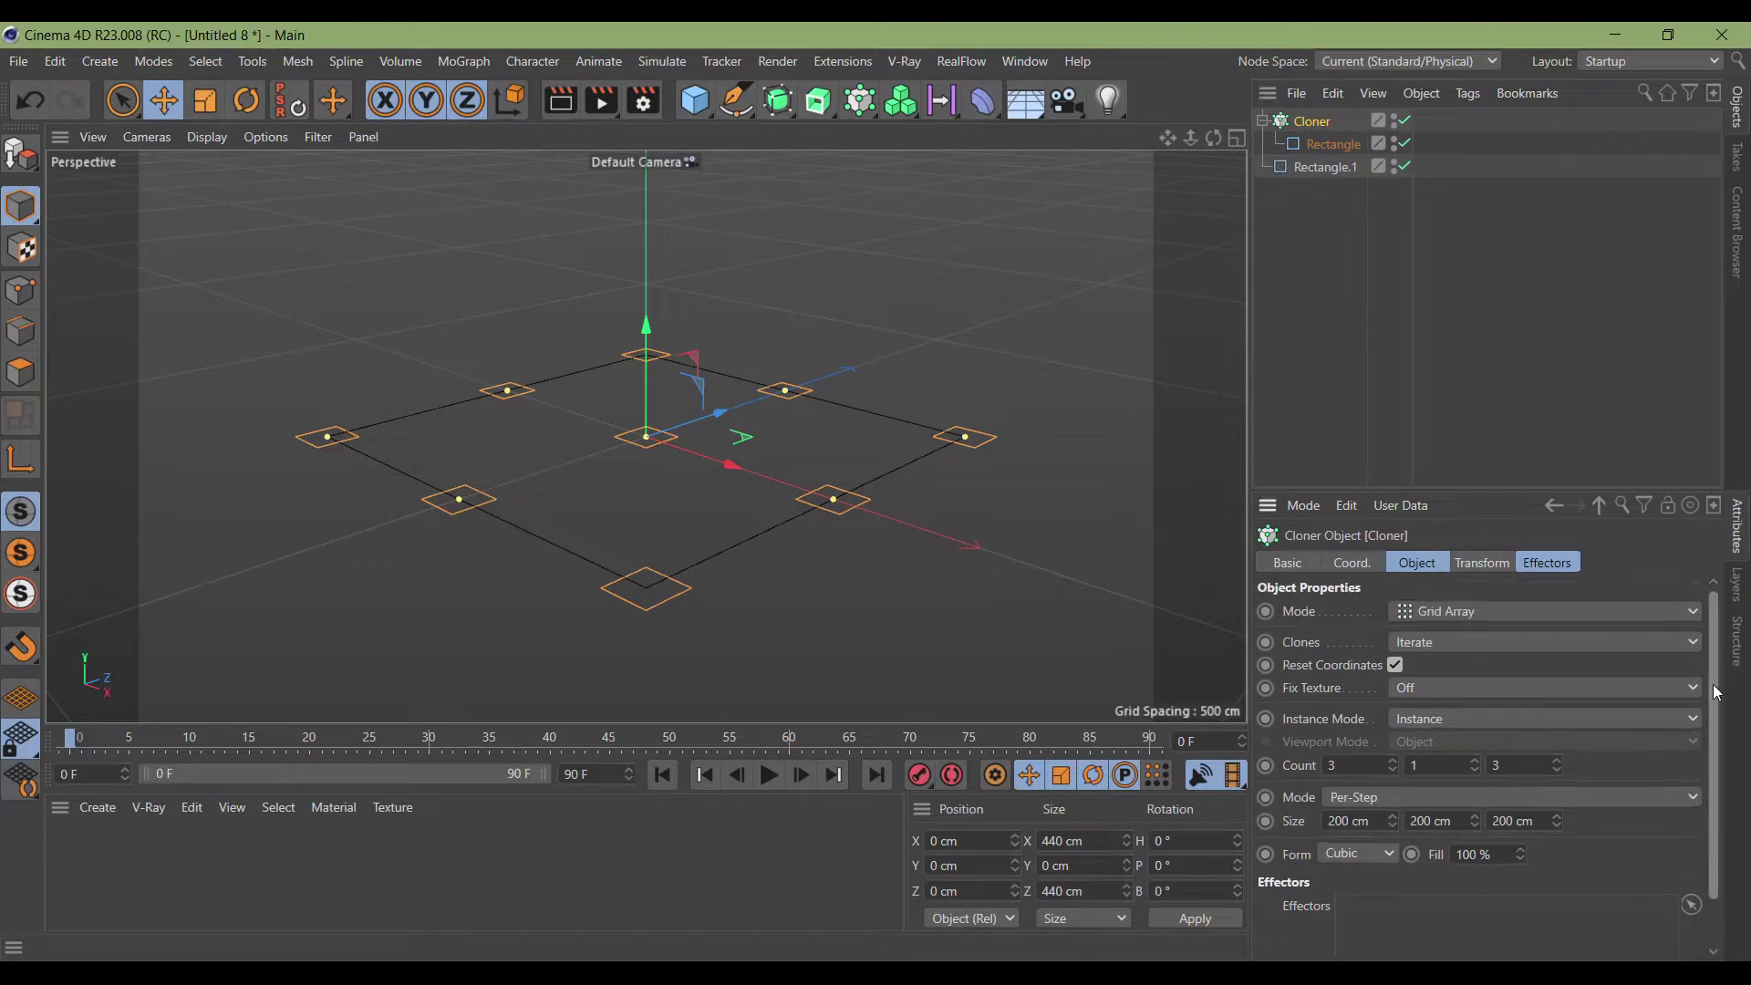
Set the Cloner to Object mode on Rectangle.1 with Vertex distribution.
left_click(1466, 613)
left_click(1449, 637)
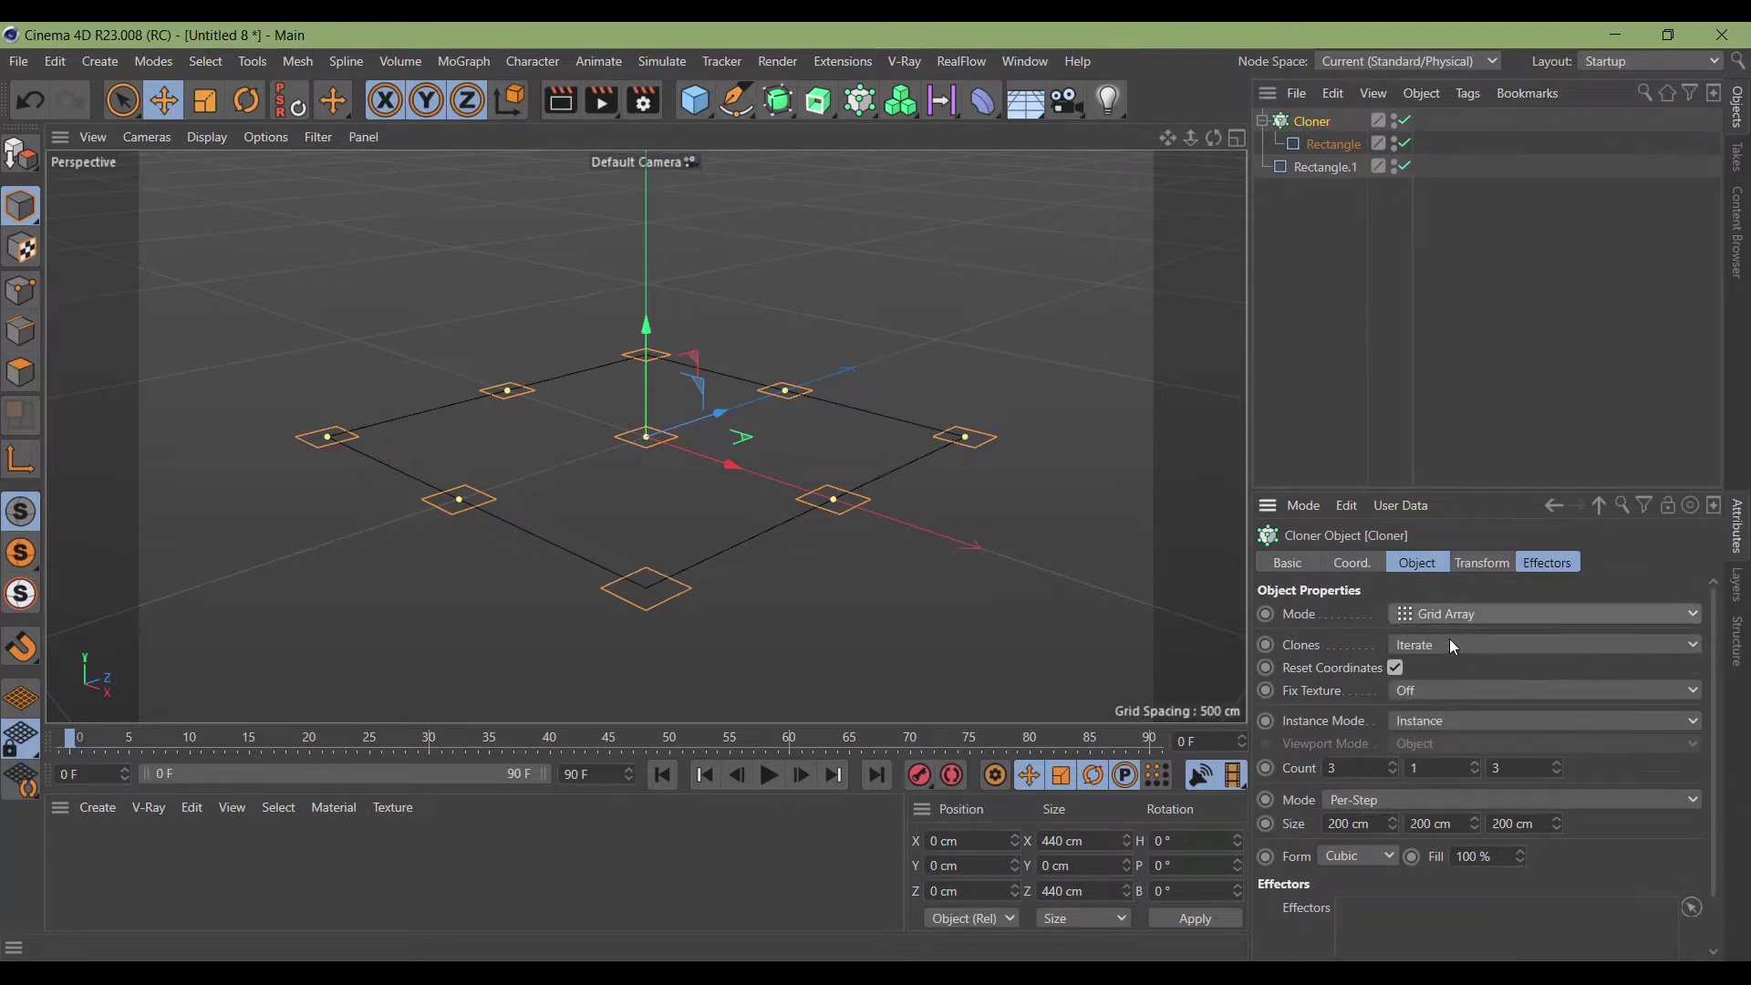
left_click_drag(1317, 166, 1434, 778)
scroll(1556, 815, "down", 3)
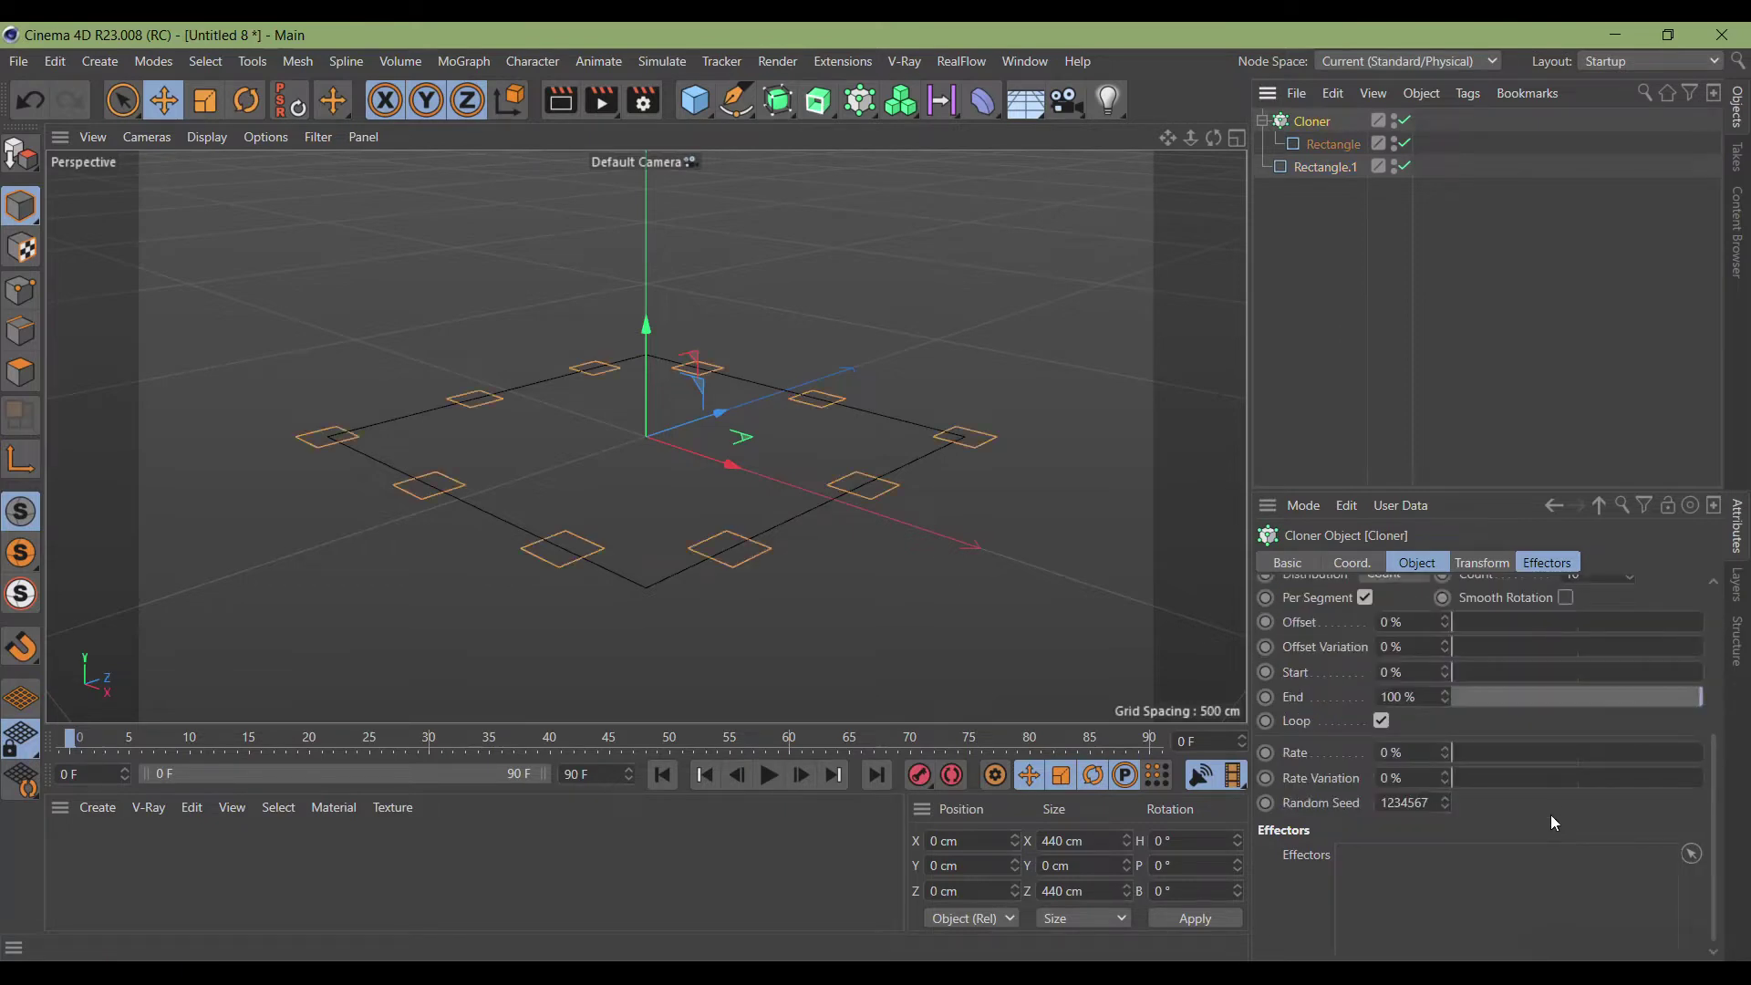
scroll(1720, 847, "up", 3)
scroll(1720, 846, "up", 2)
left_click(1392, 843)
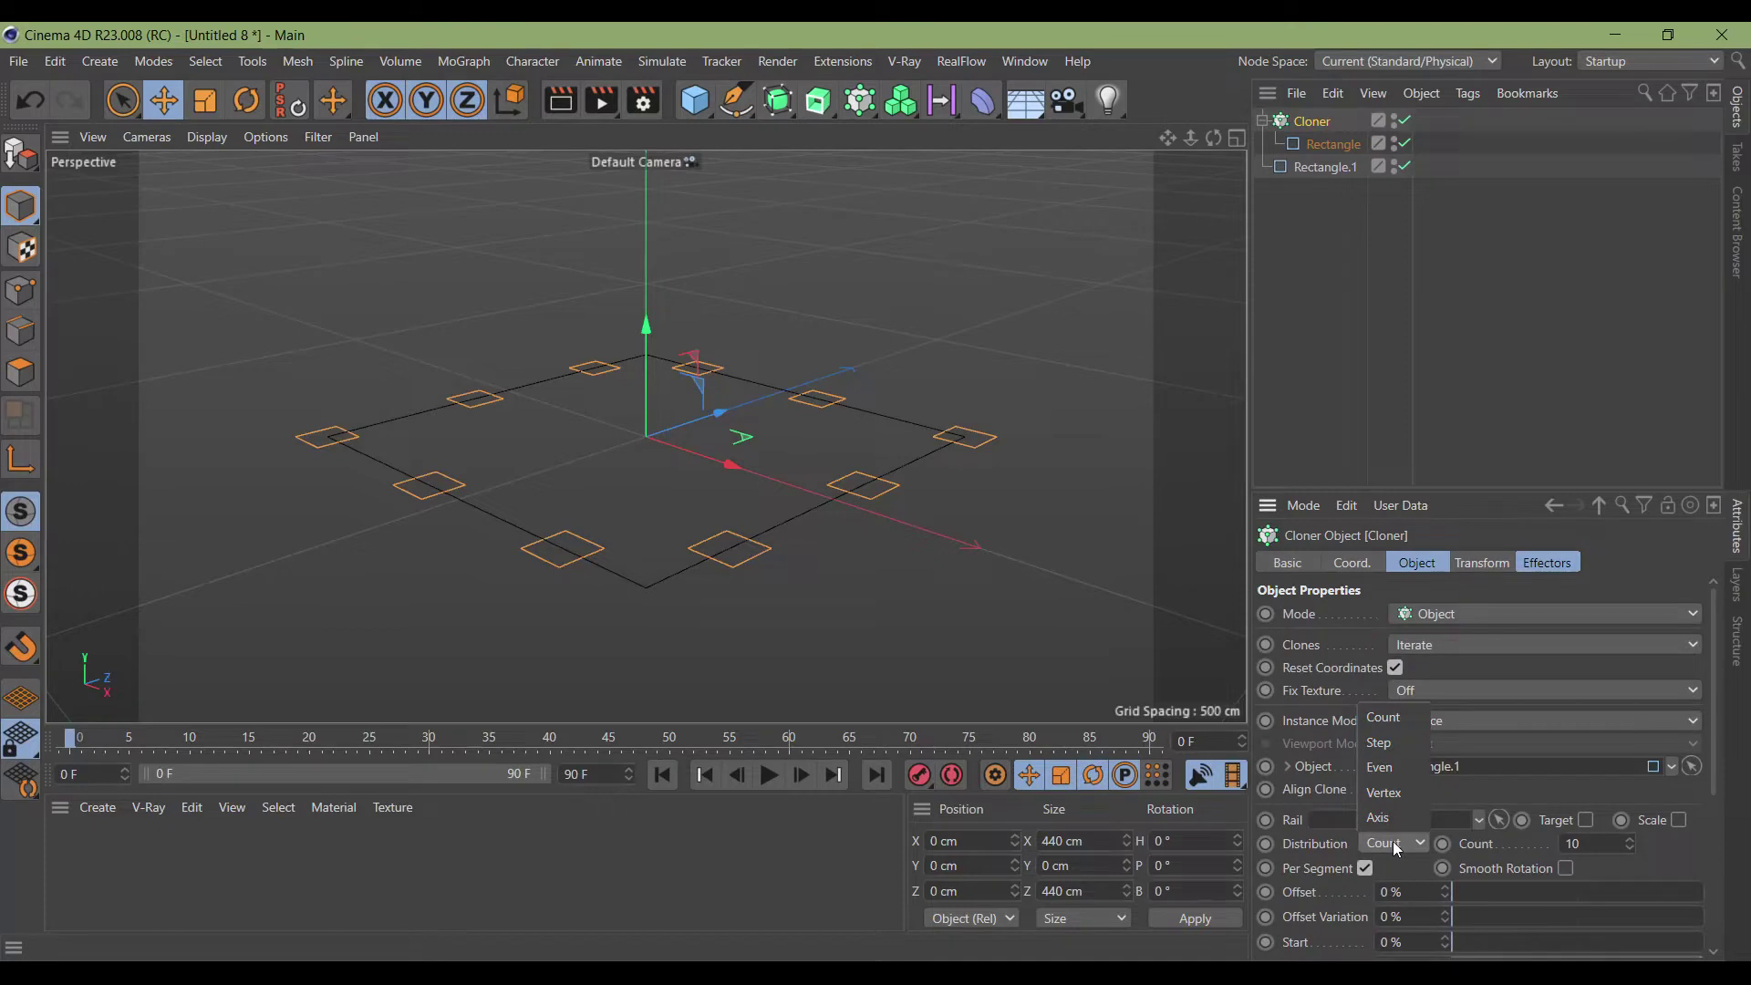
left_click(1399, 798)
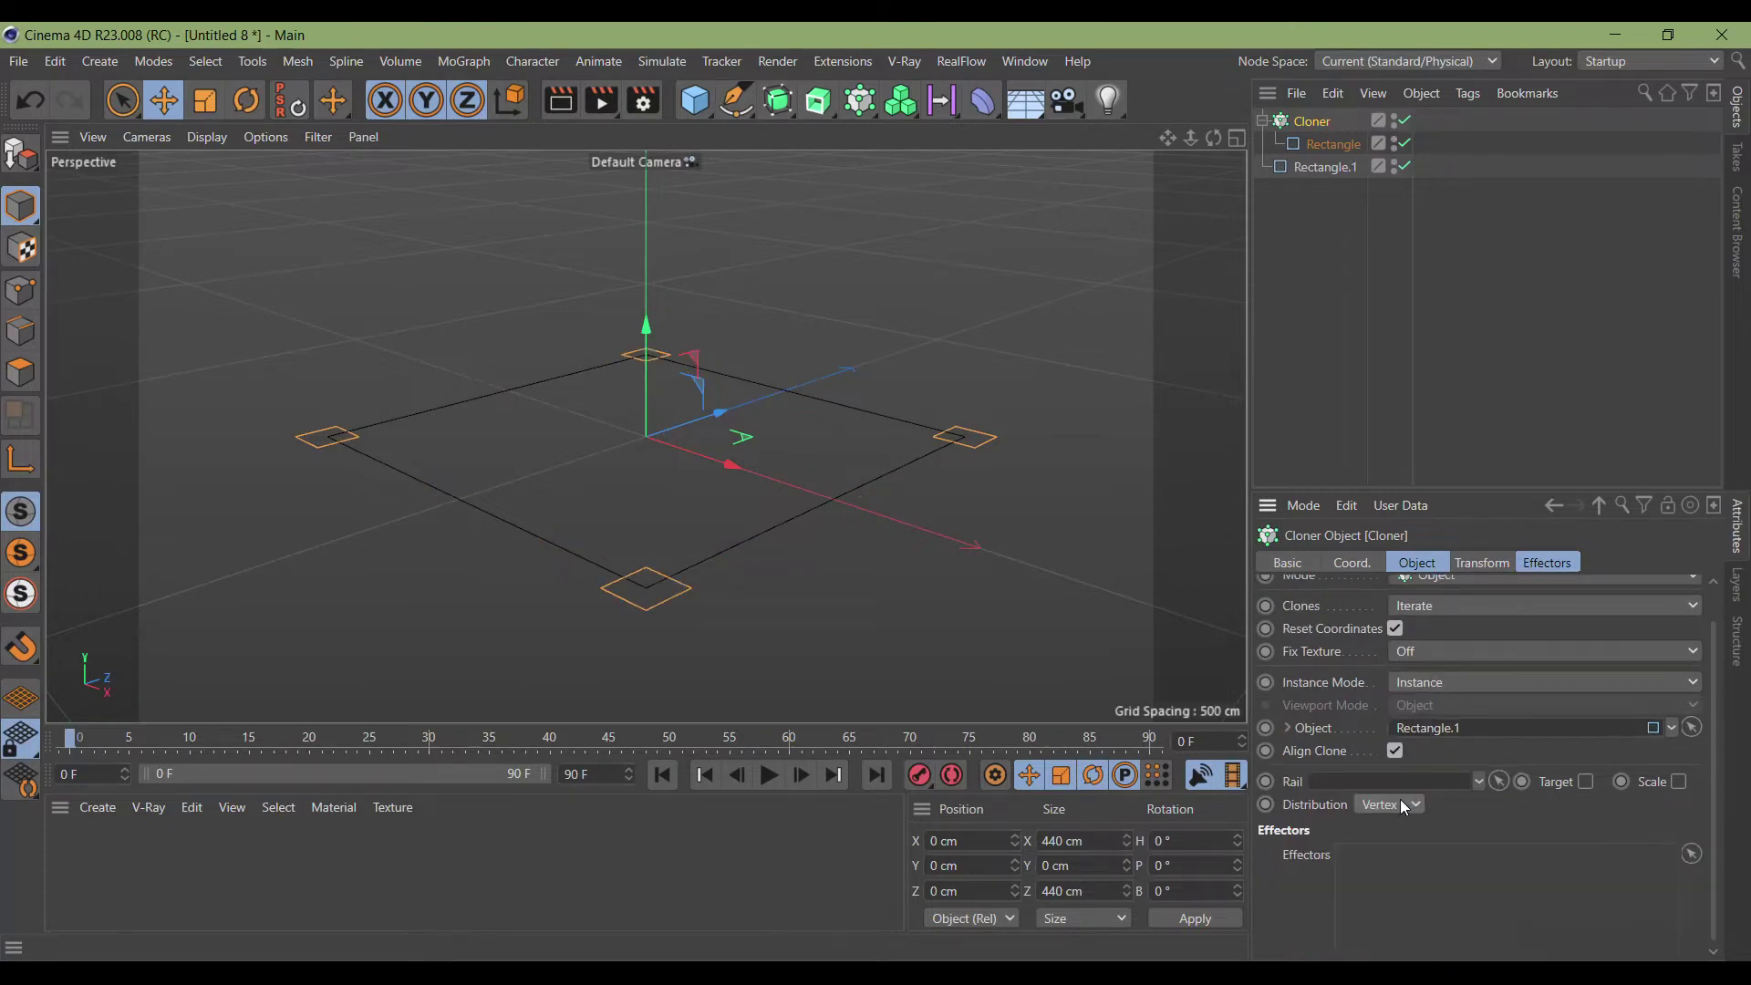
Rotate every clone 45° in heading (R.H) in the Cloner's transform.
left_click(1486, 561)
left_click(1642, 655)
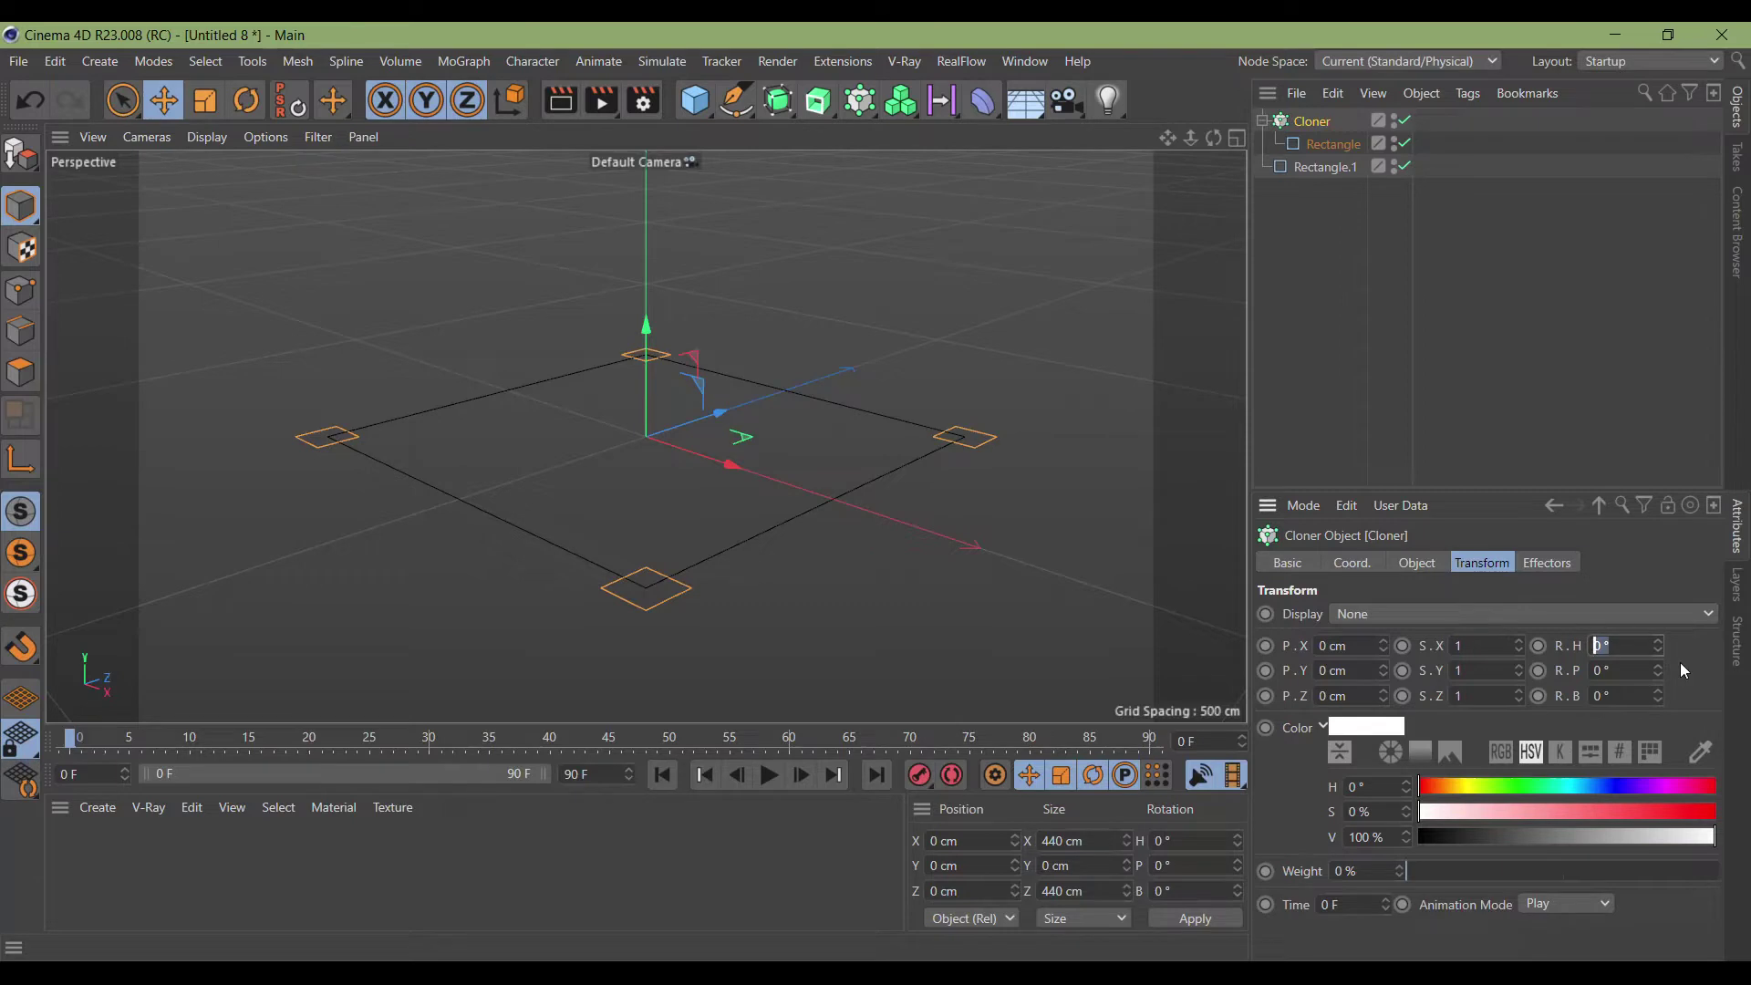
type("45")
key("Return")
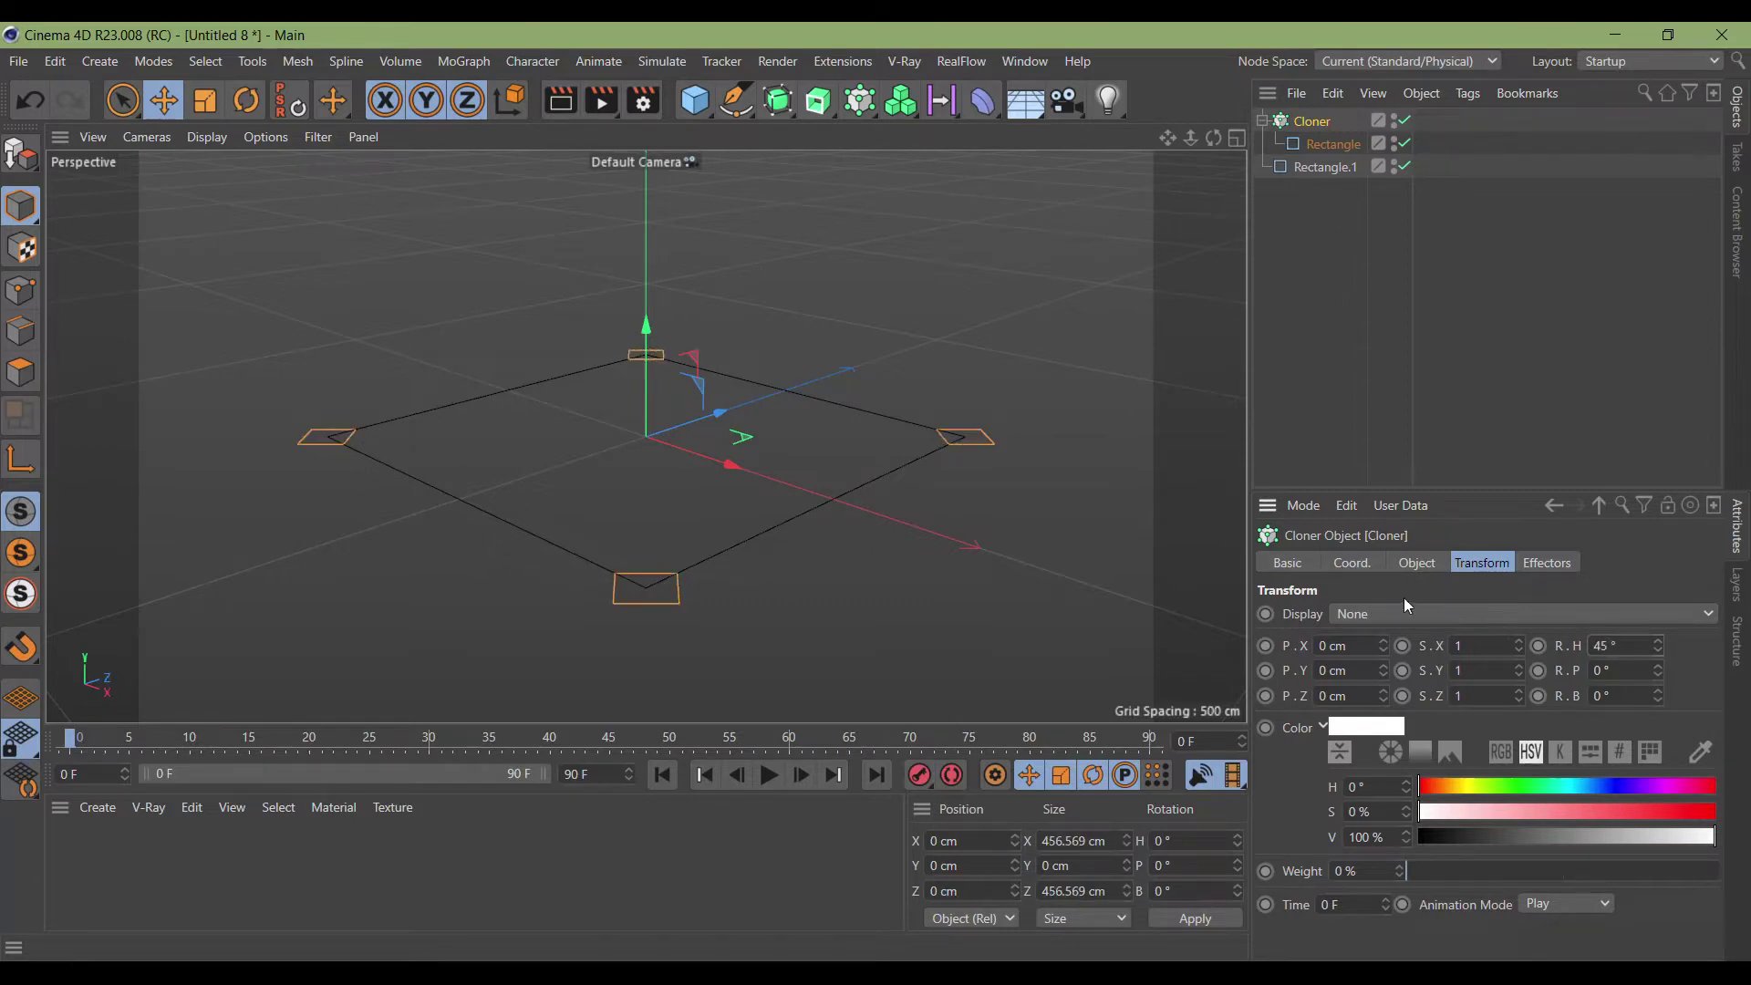
Add a Connect object and put the Cloner and Rectangle.1 inside it.
left_click(782, 107)
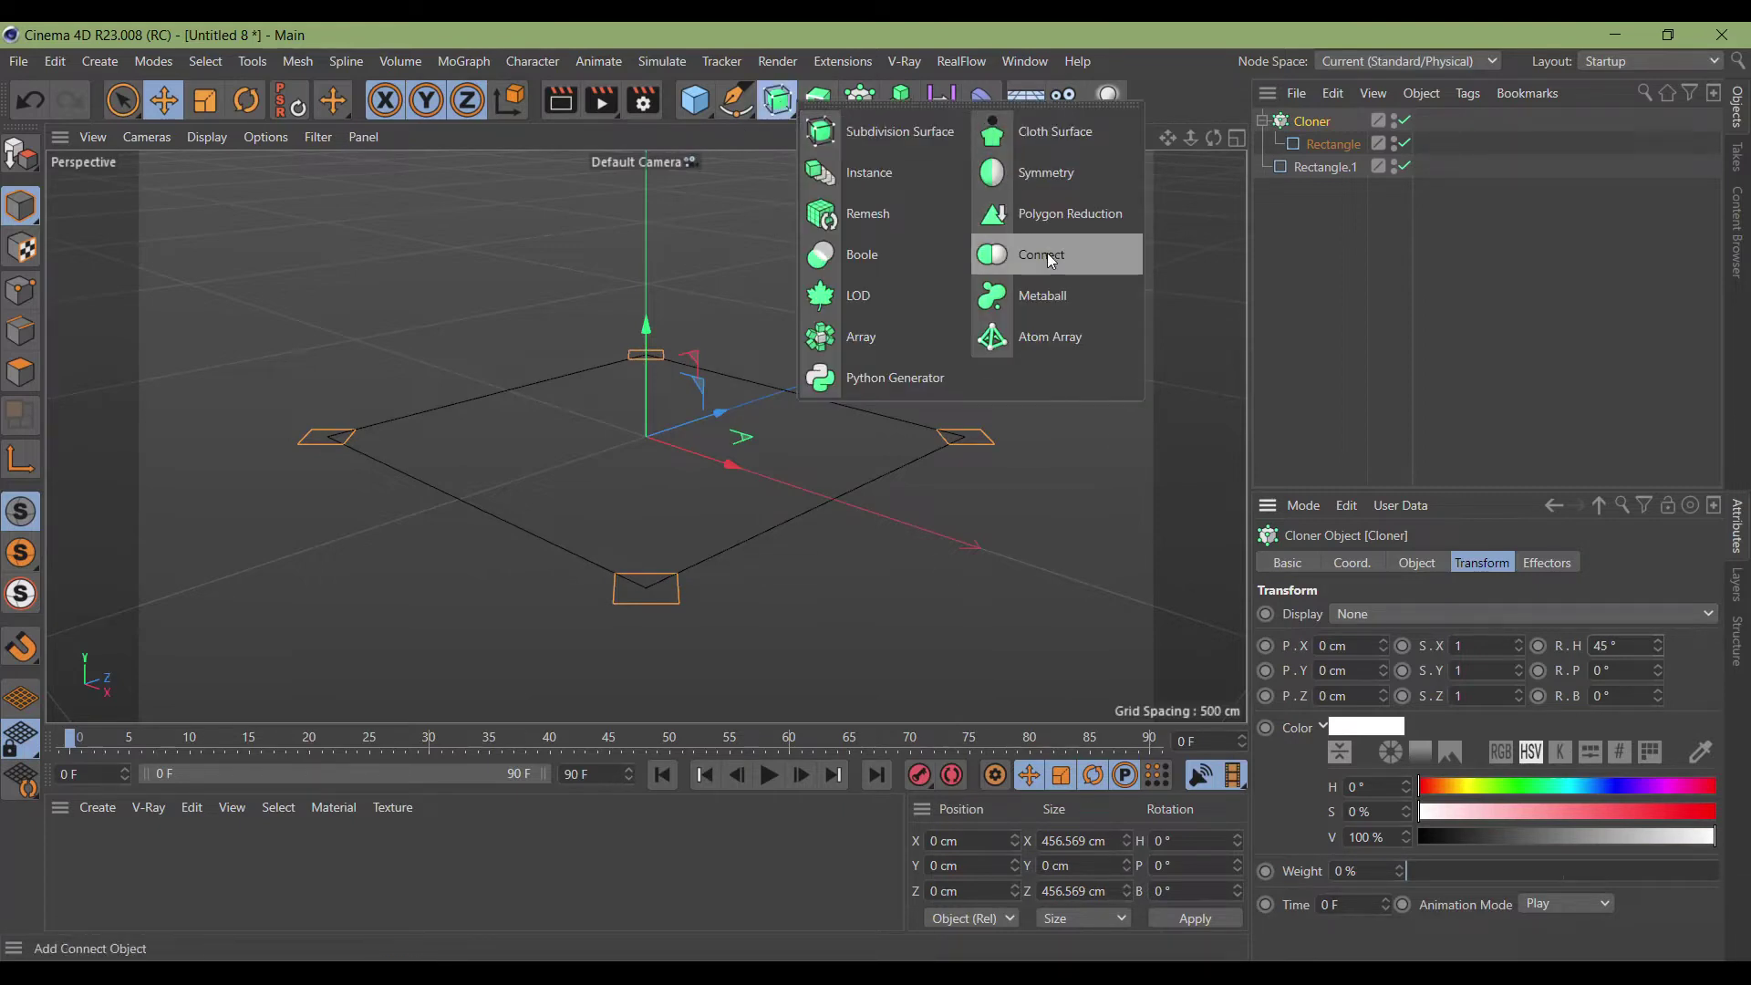
left_click(1052, 259)
left_click(1262, 144)
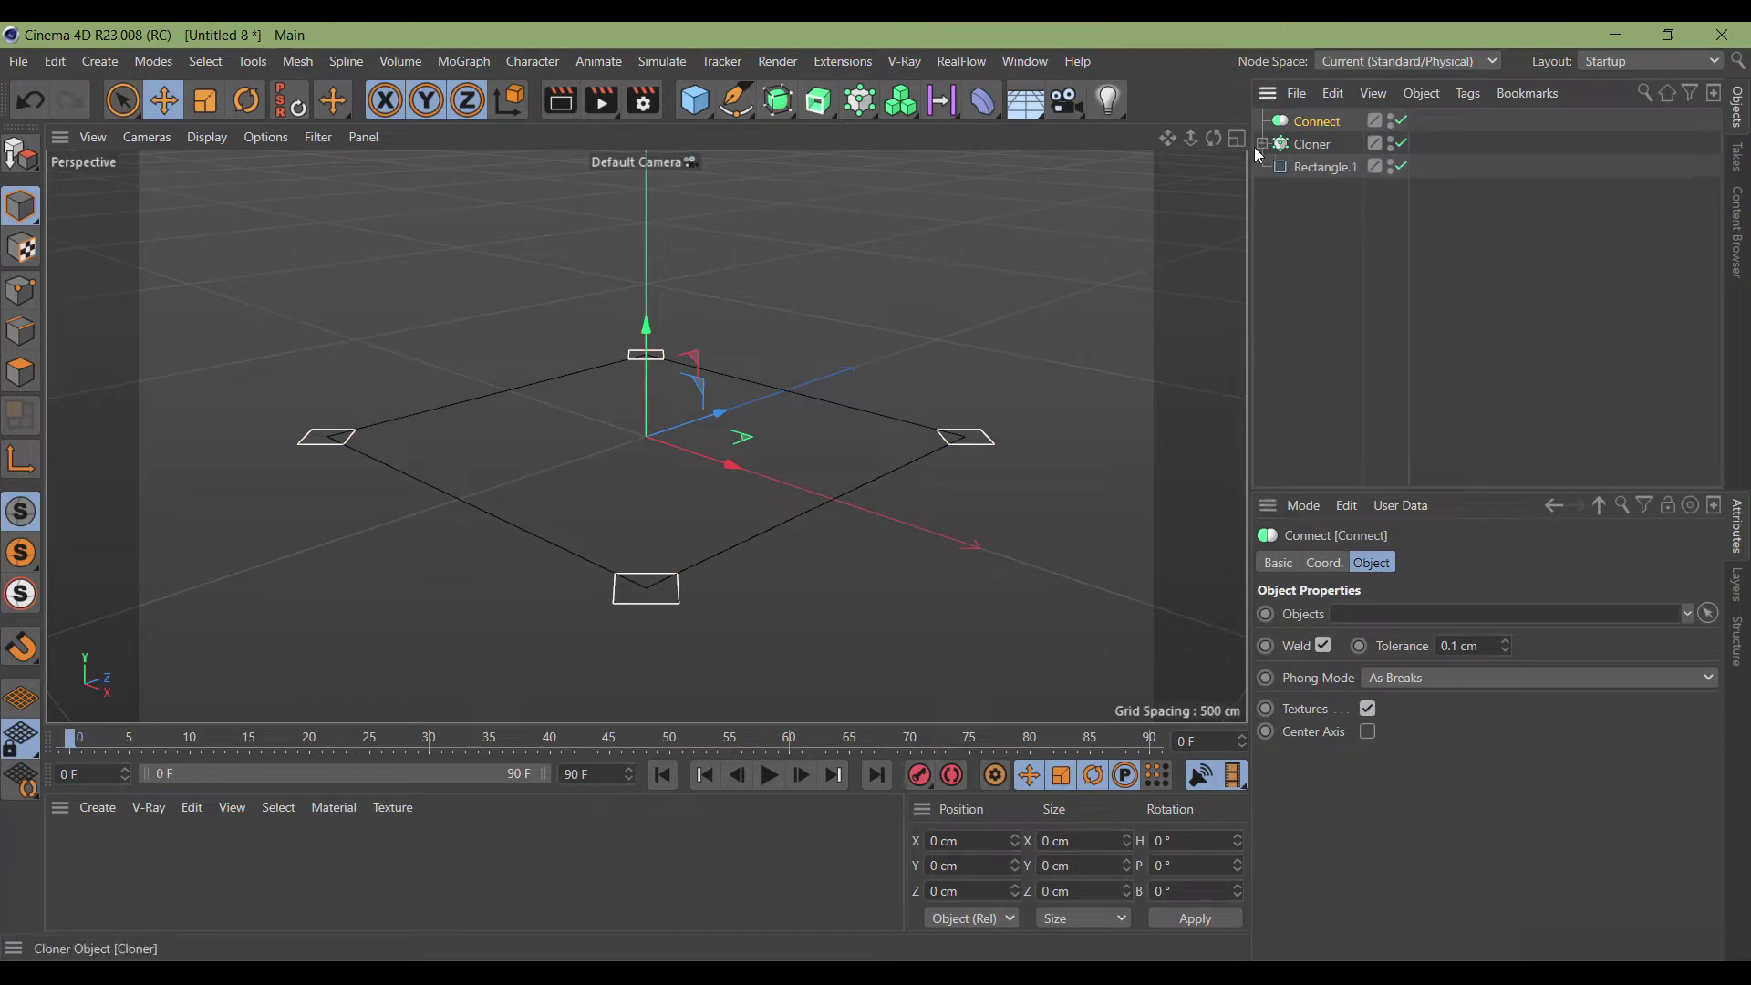
left_click(1302, 146)
left_click(1310, 169, "shift")
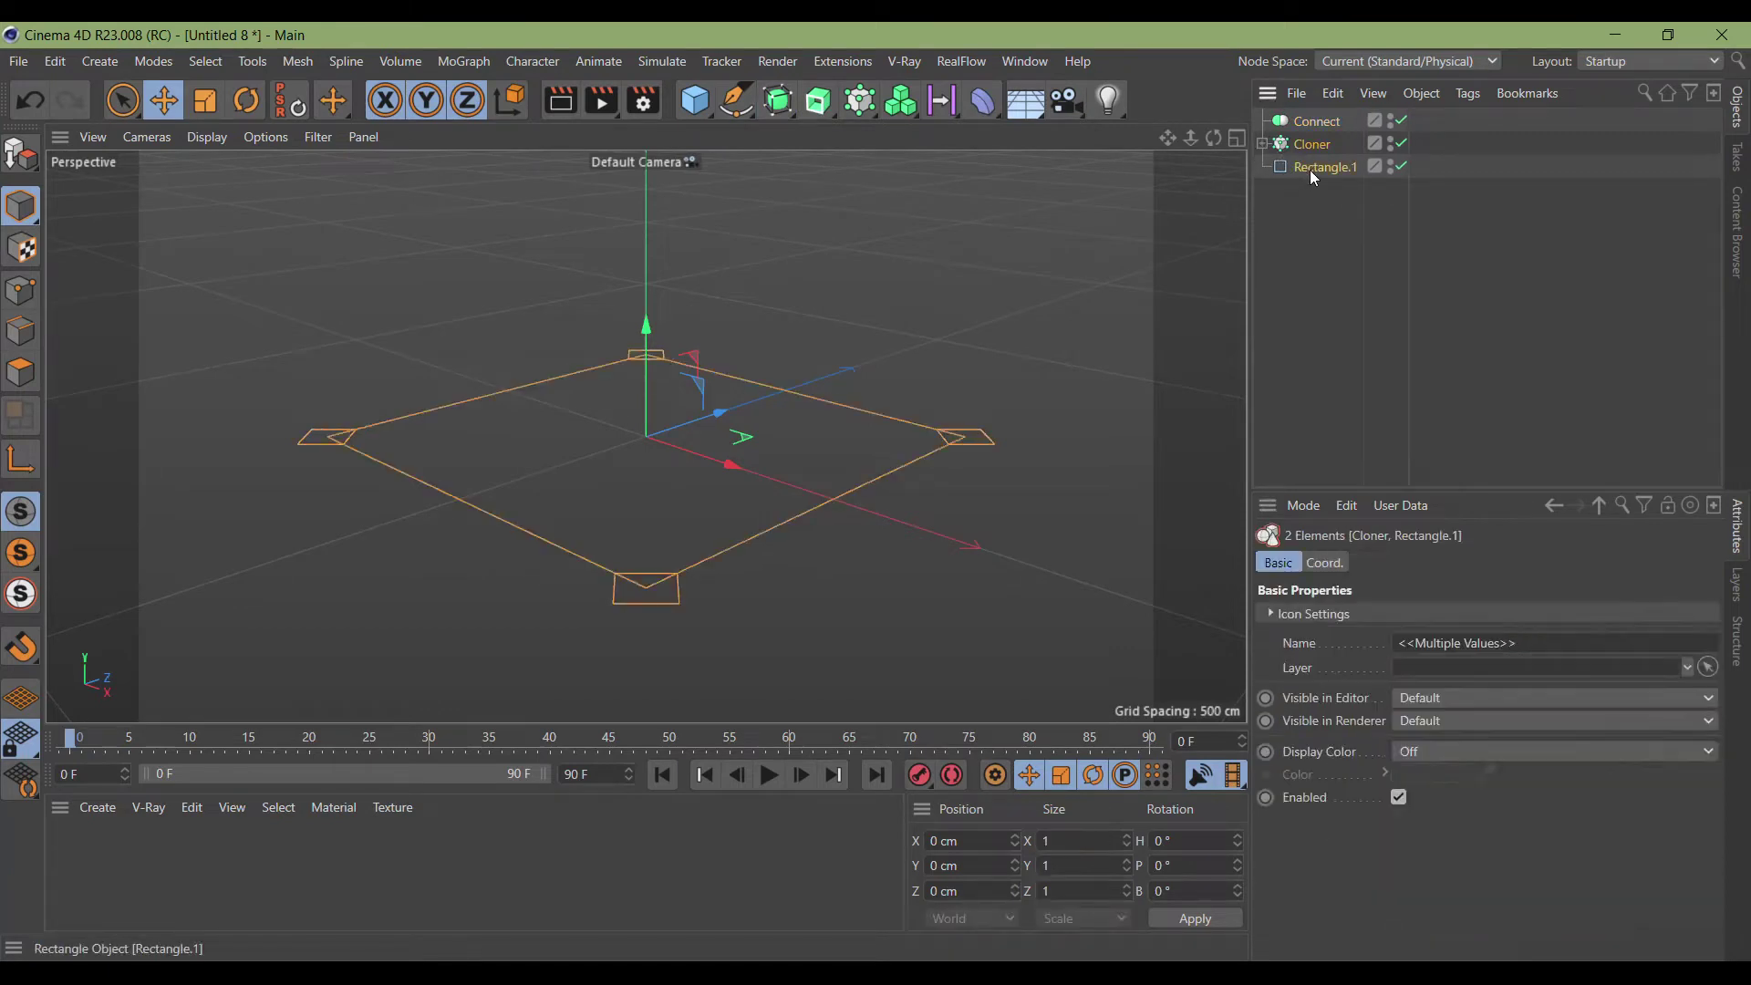
left_click_drag(1321, 122, 1320, 124)
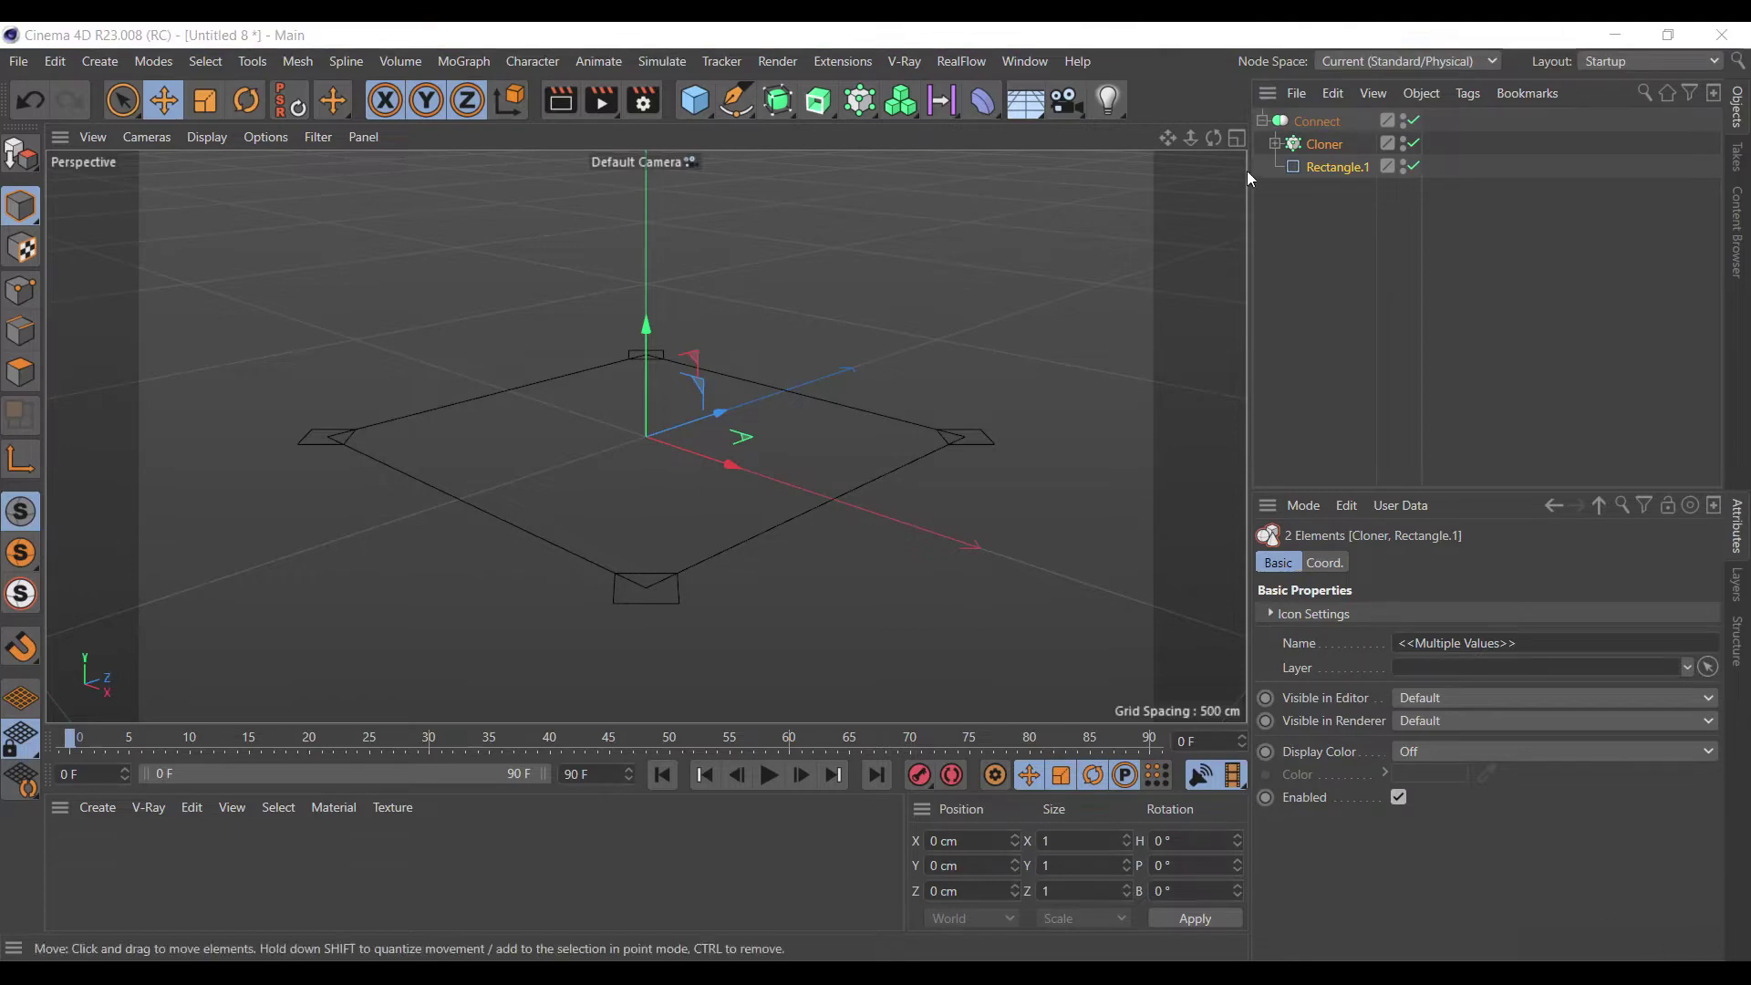
left_click(1264, 121)
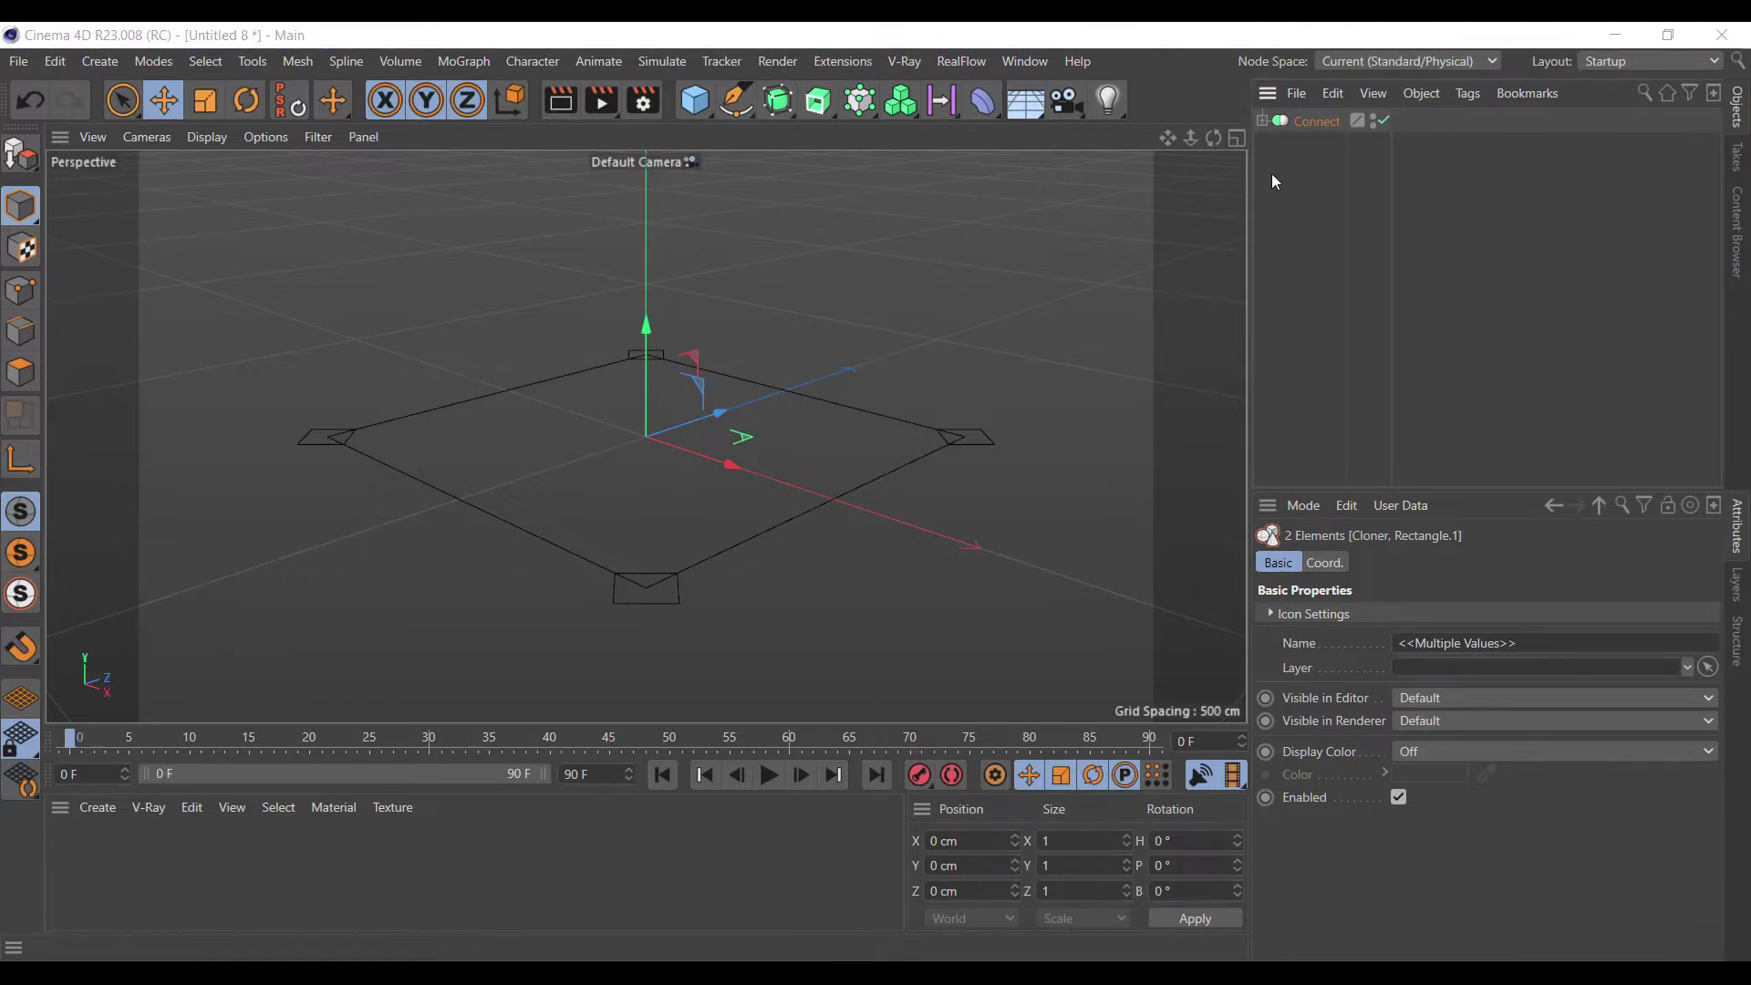
left_click(1299, 124)
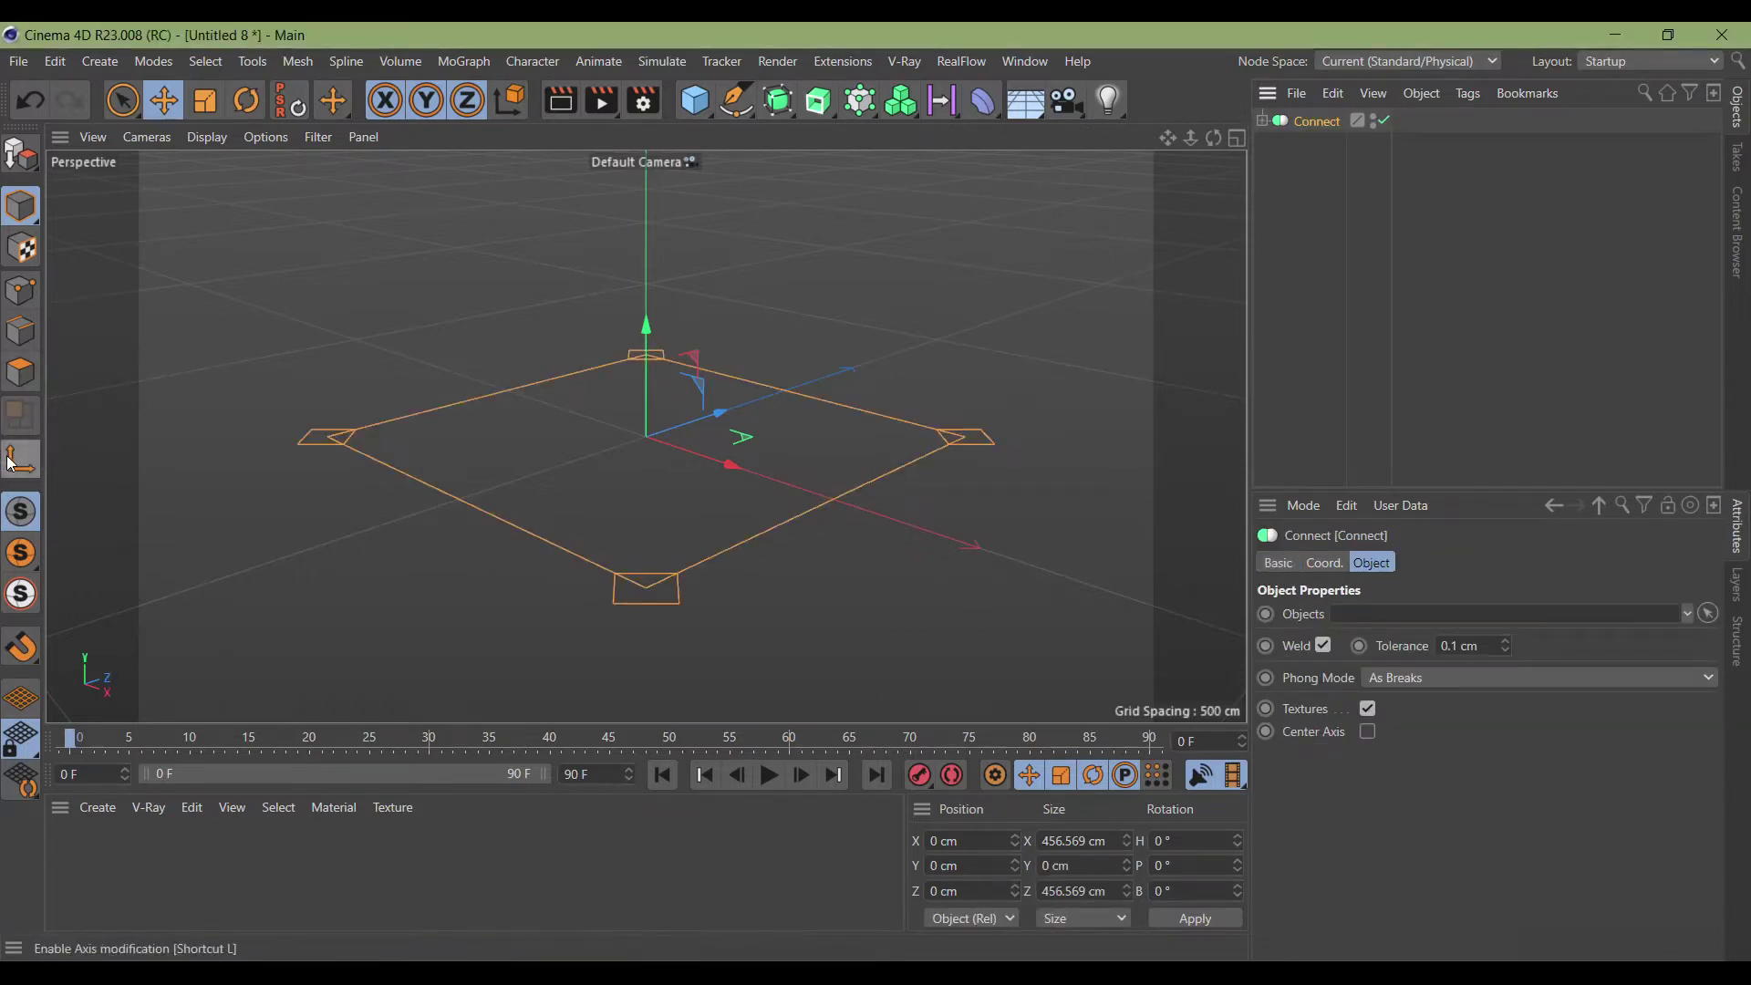
Rotate the Connect object upright, about 90°, and add a 200 cm Circle spline.
left_click(245, 100)
left_click_drag(636, 380, 538, 529)
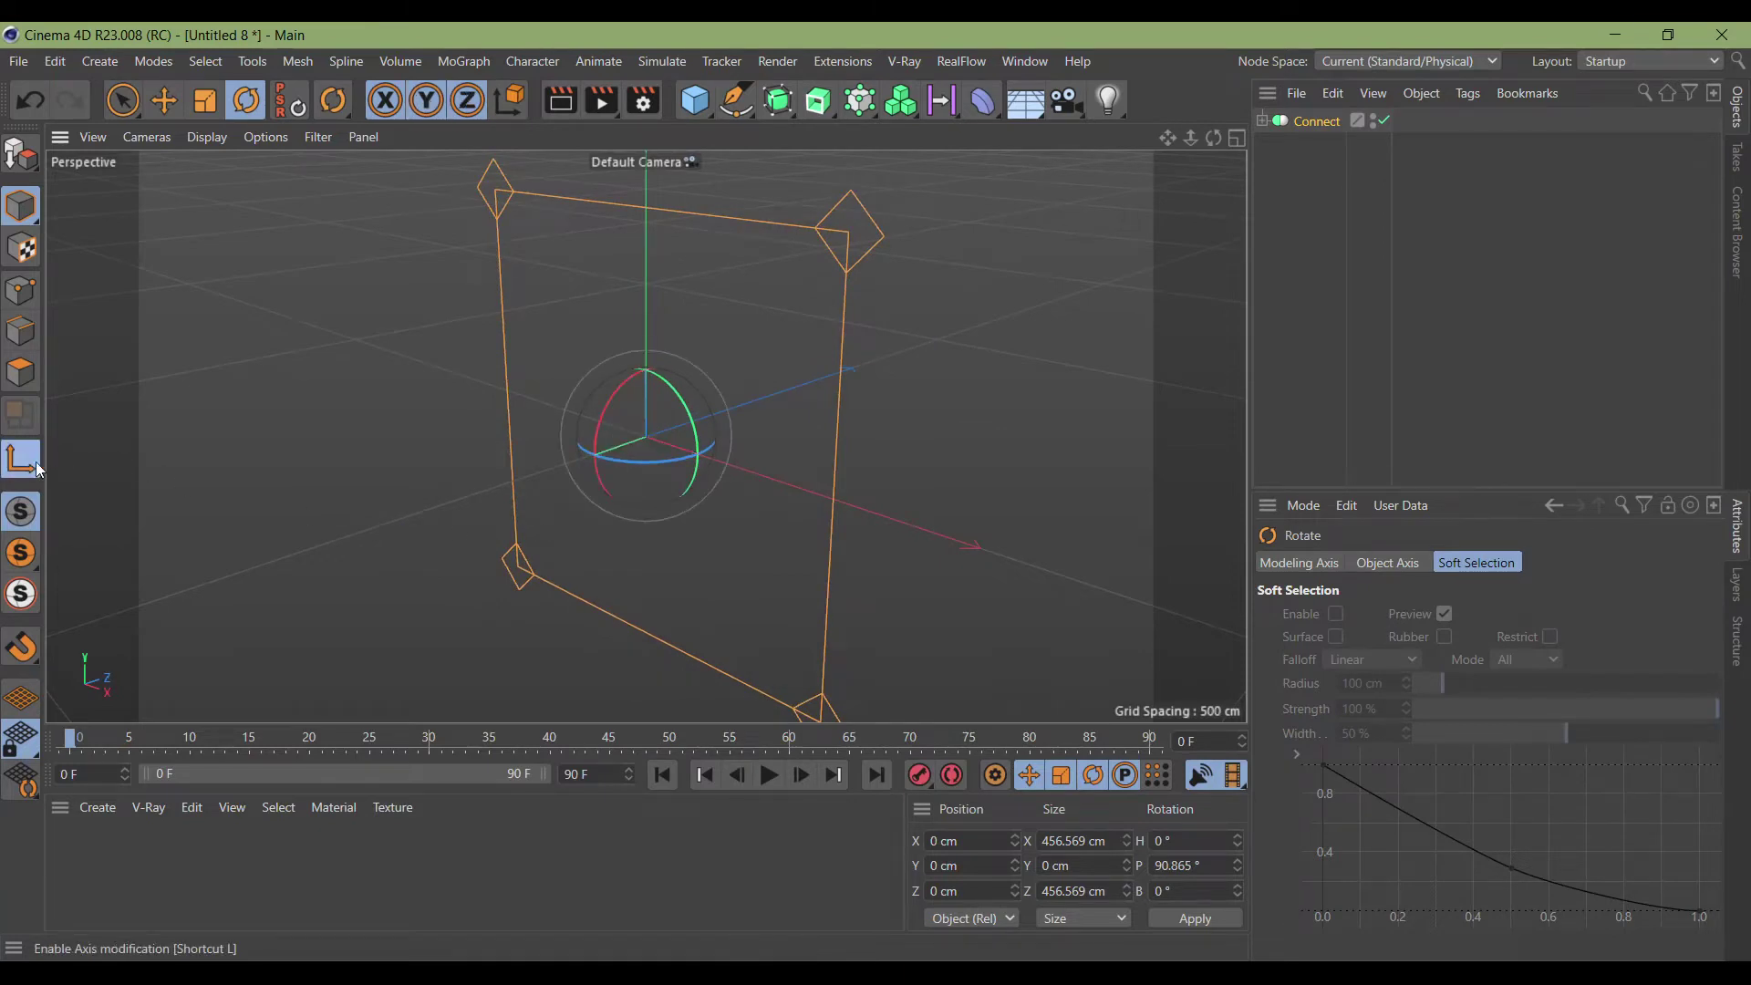
left_click_drag(600, 415, 692, 324)
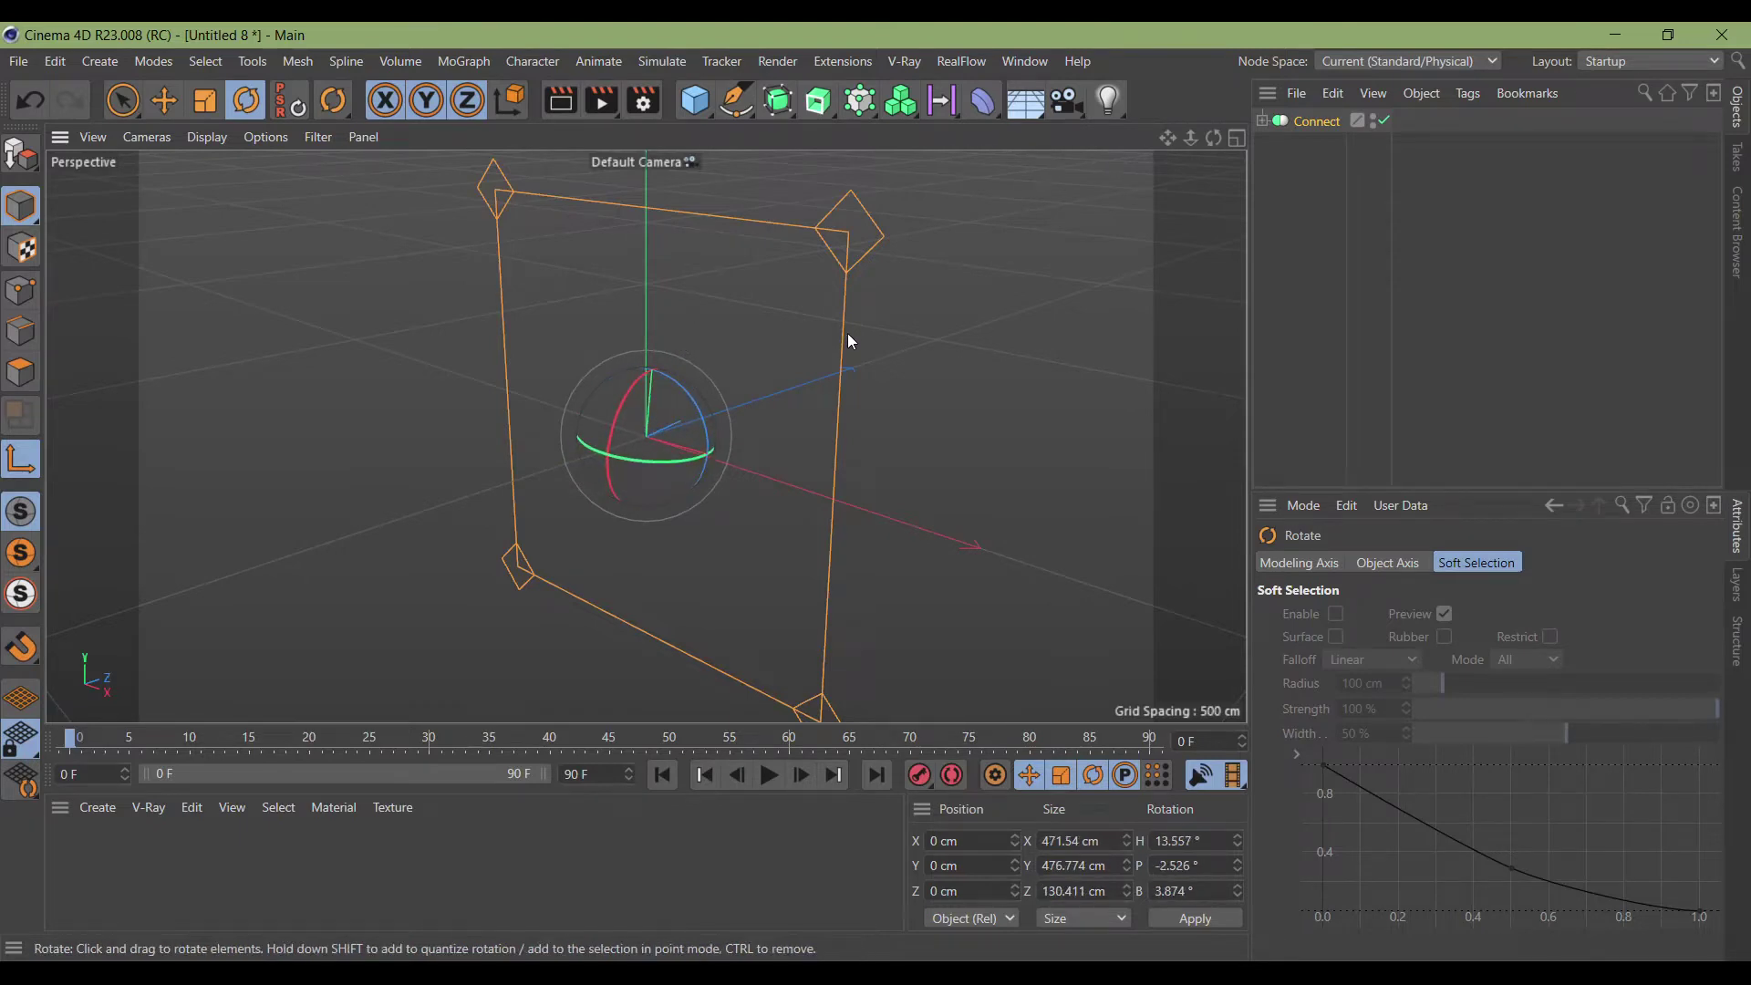
left_click(735, 100)
left_click(958, 168)
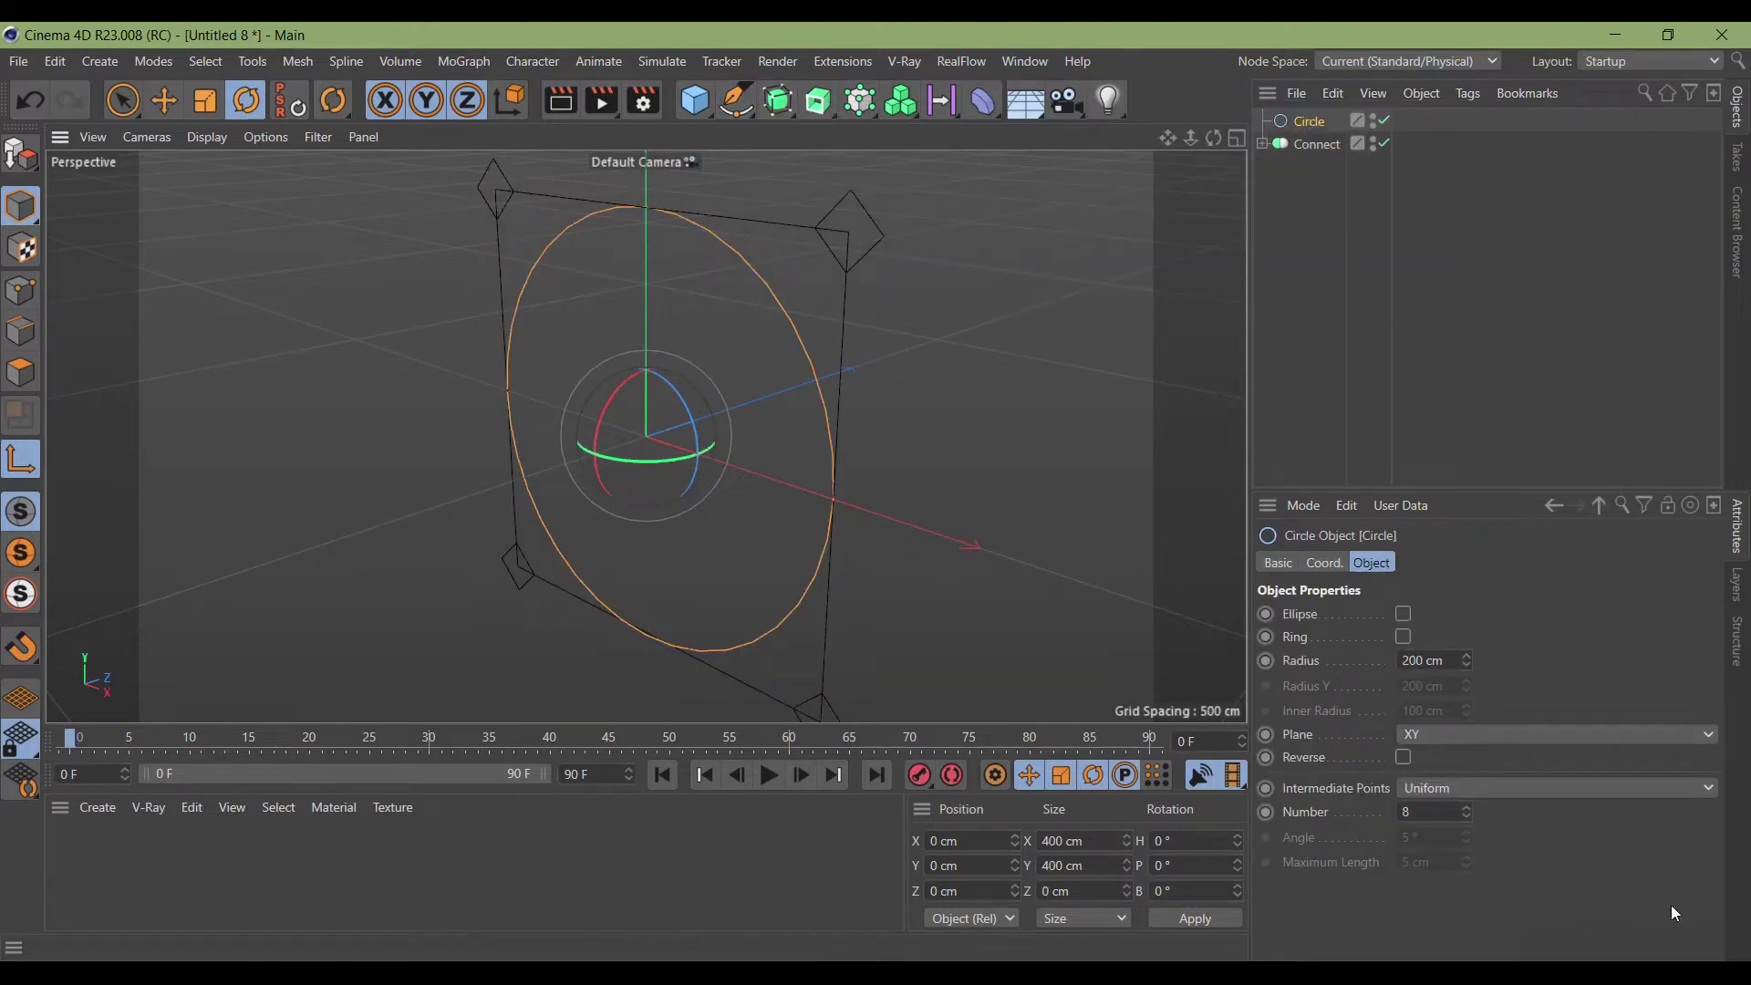
Set the Circle radius to 400 cm and sweep the Connect profile along it.
left_click(1425, 660)
type("400")
key("Return")
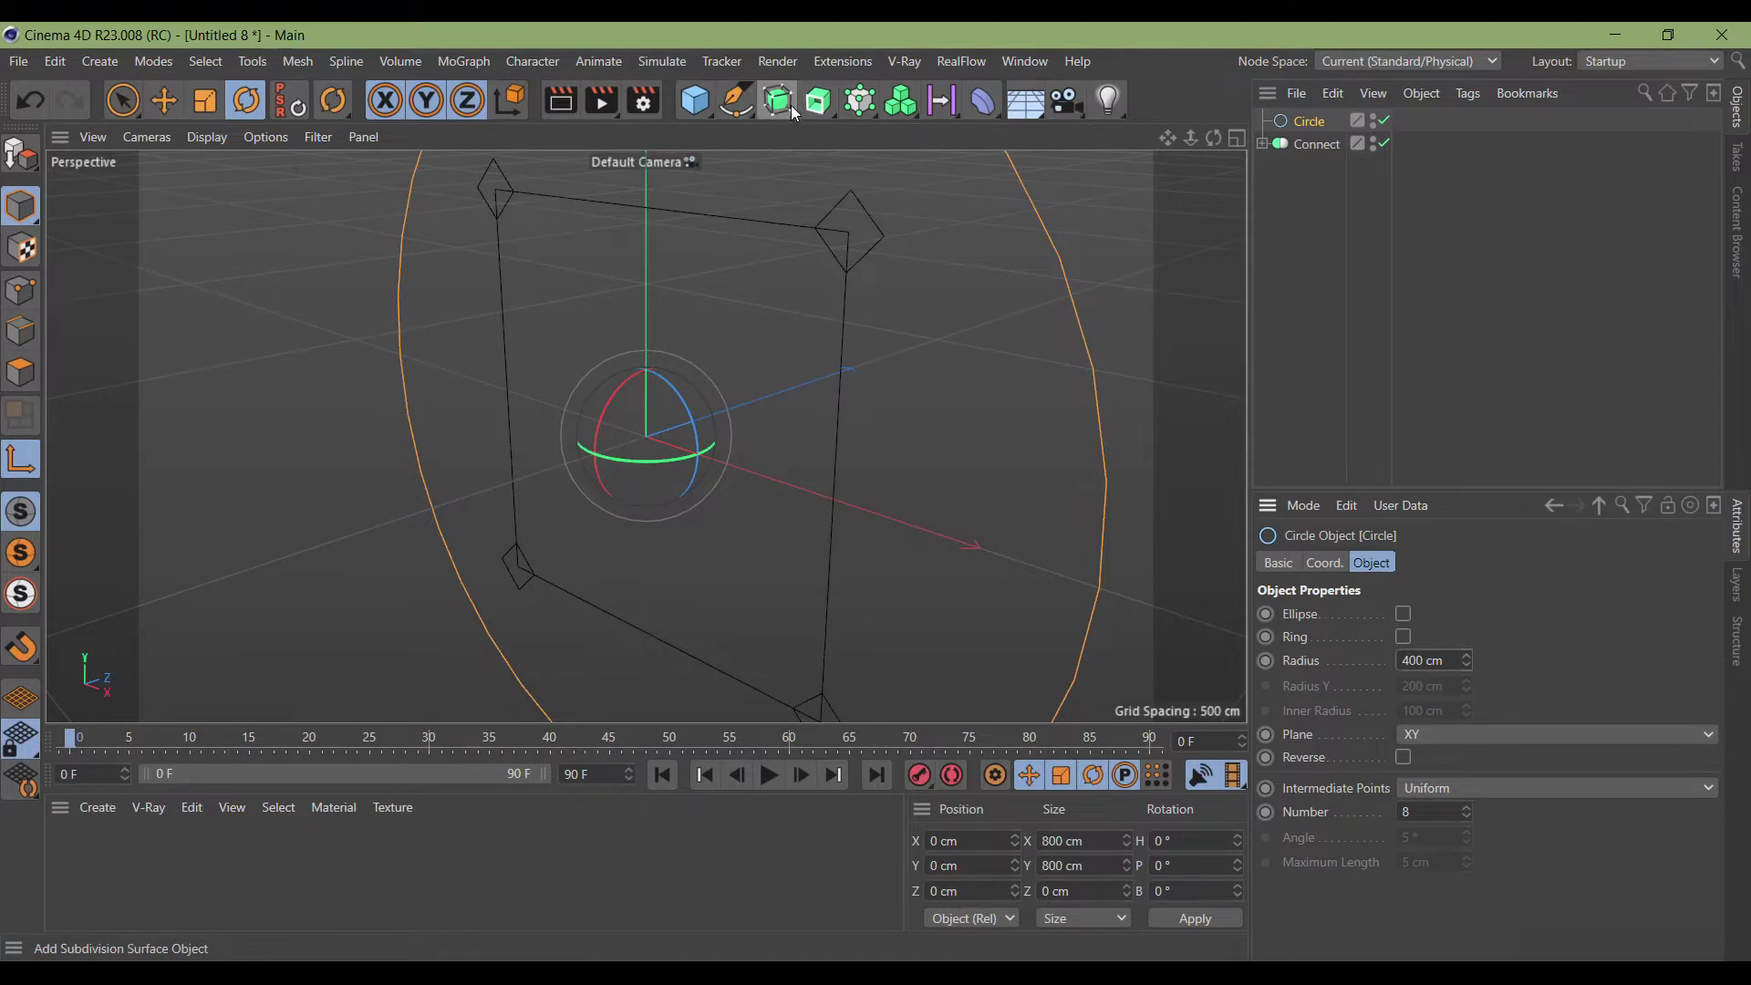
left_click_drag(818, 101, 895, 251)
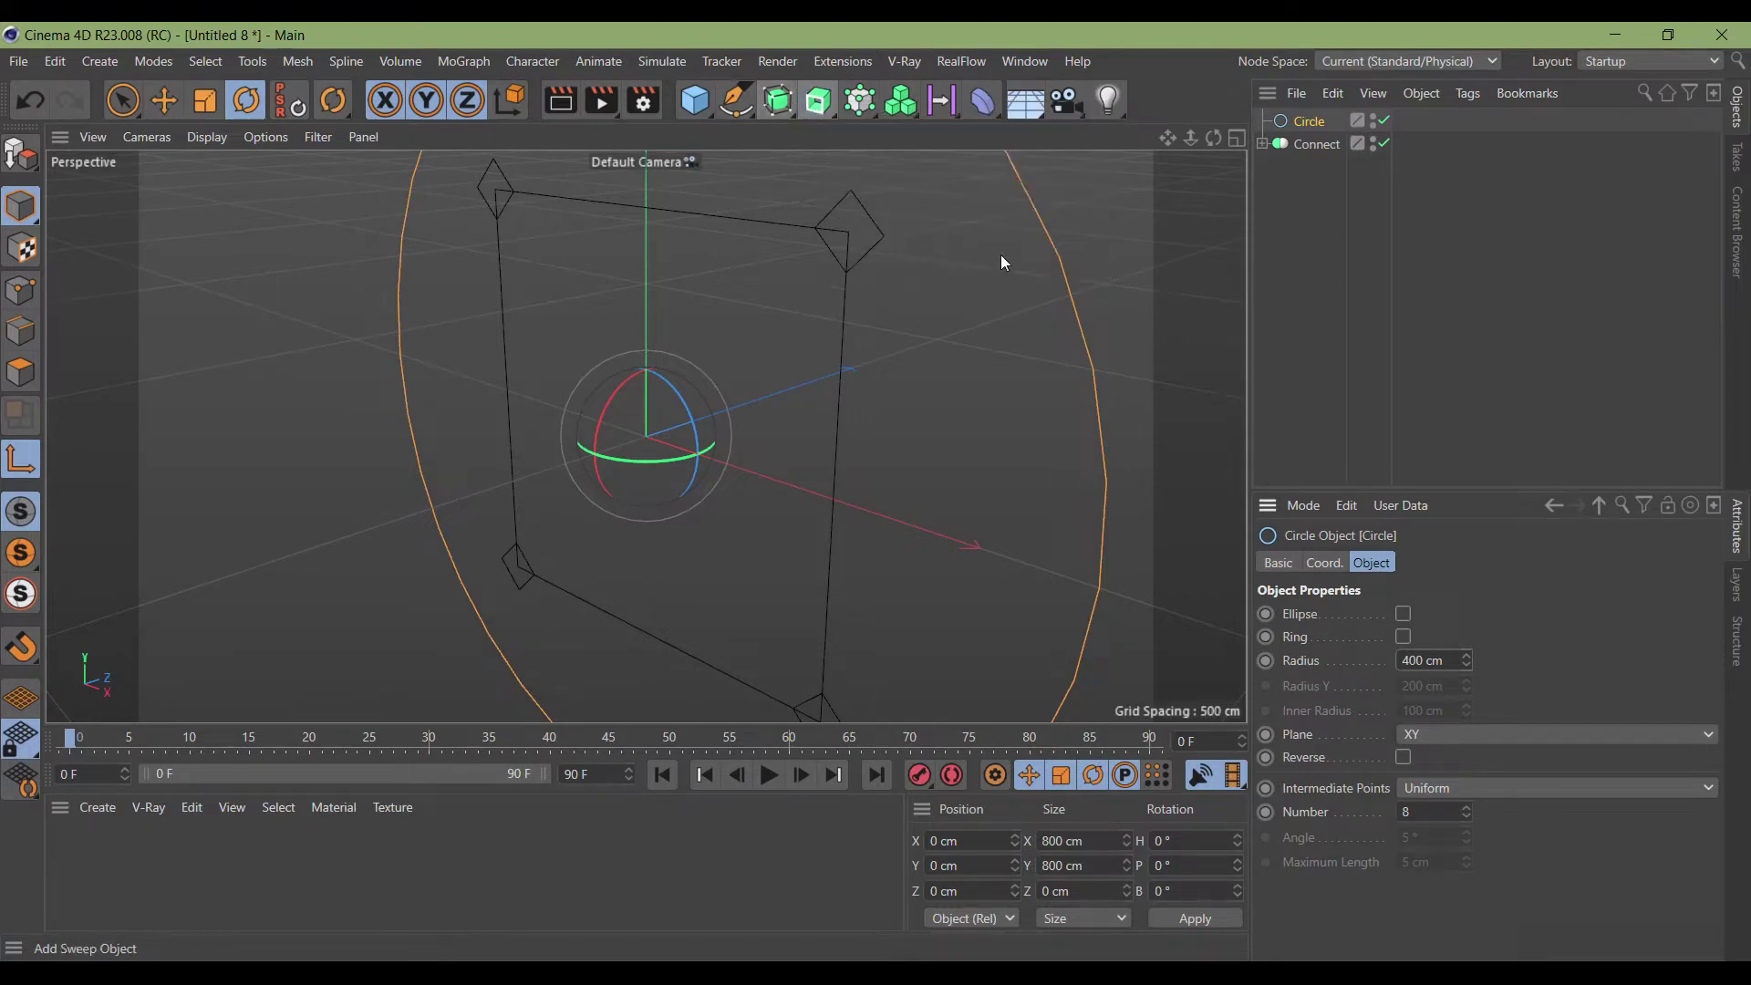
mouse_move(1318, 168)
left_mouse_down()
mouse_move(1319, 126)
mouse_move(1318, 163)
left_mouse_up()
scroll(613, 427, "down", 3)
scroll(612, 427, "down", 2)
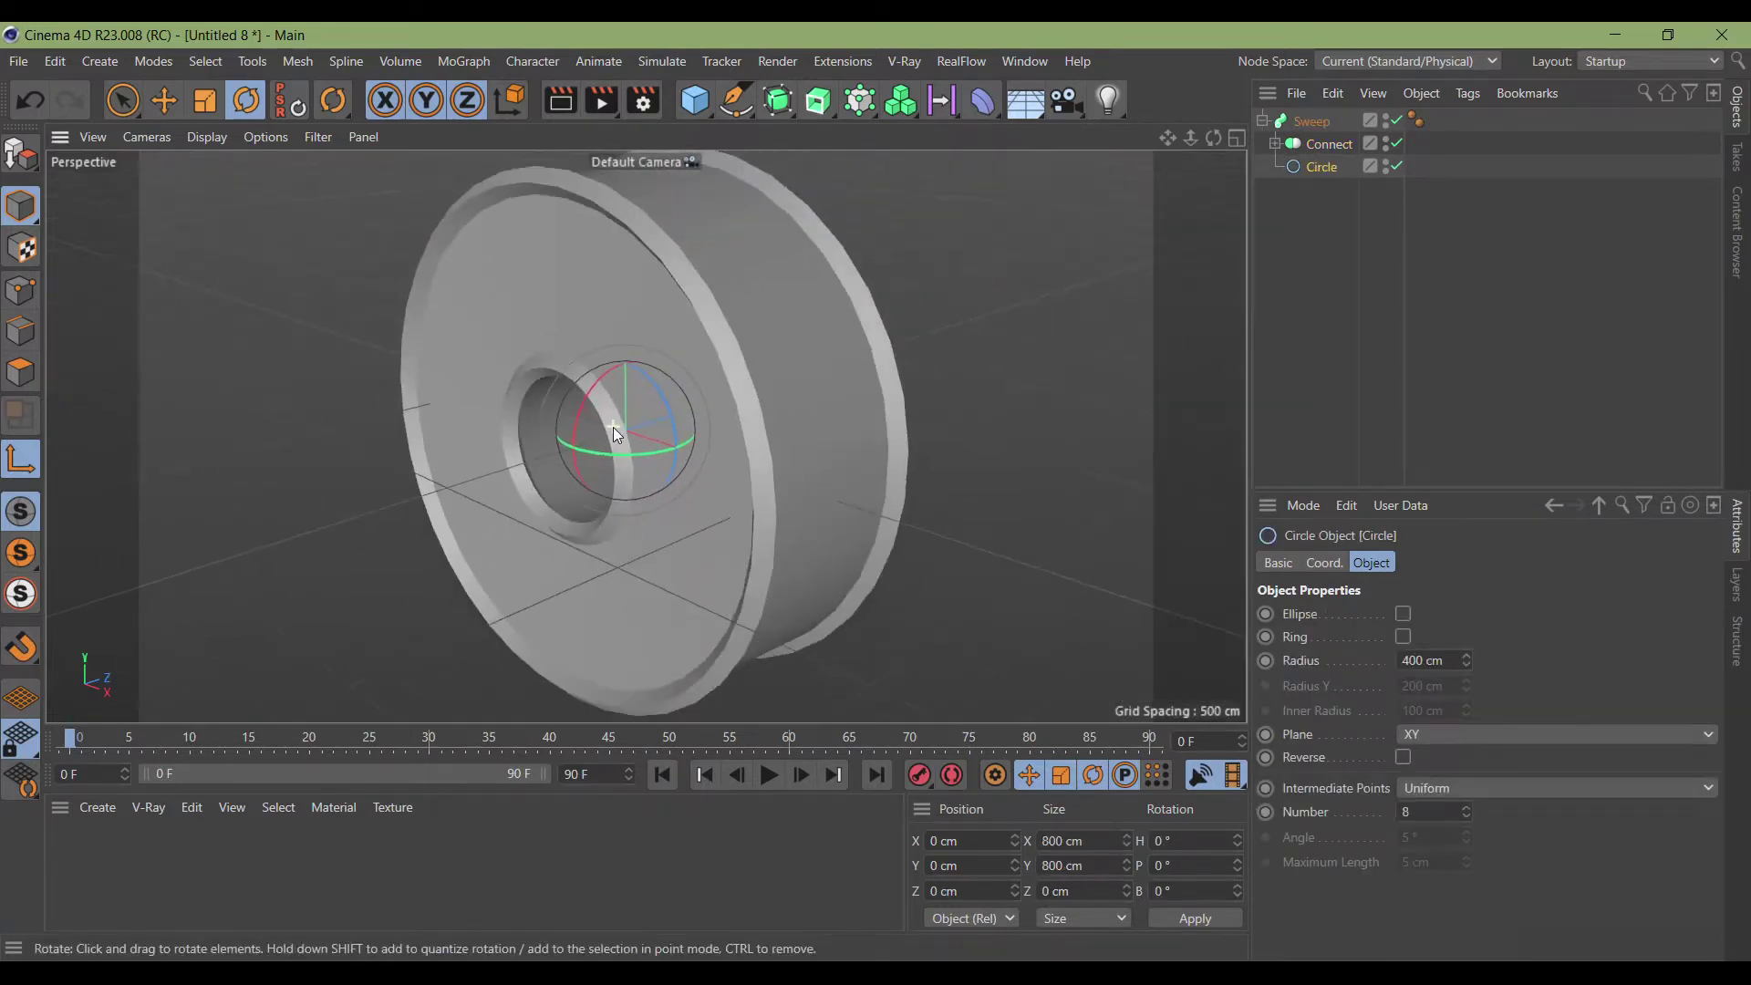
scroll(613, 427, "down", 3)
scroll(613, 427, "down", 2)
scroll(613, 427, "down", 2)
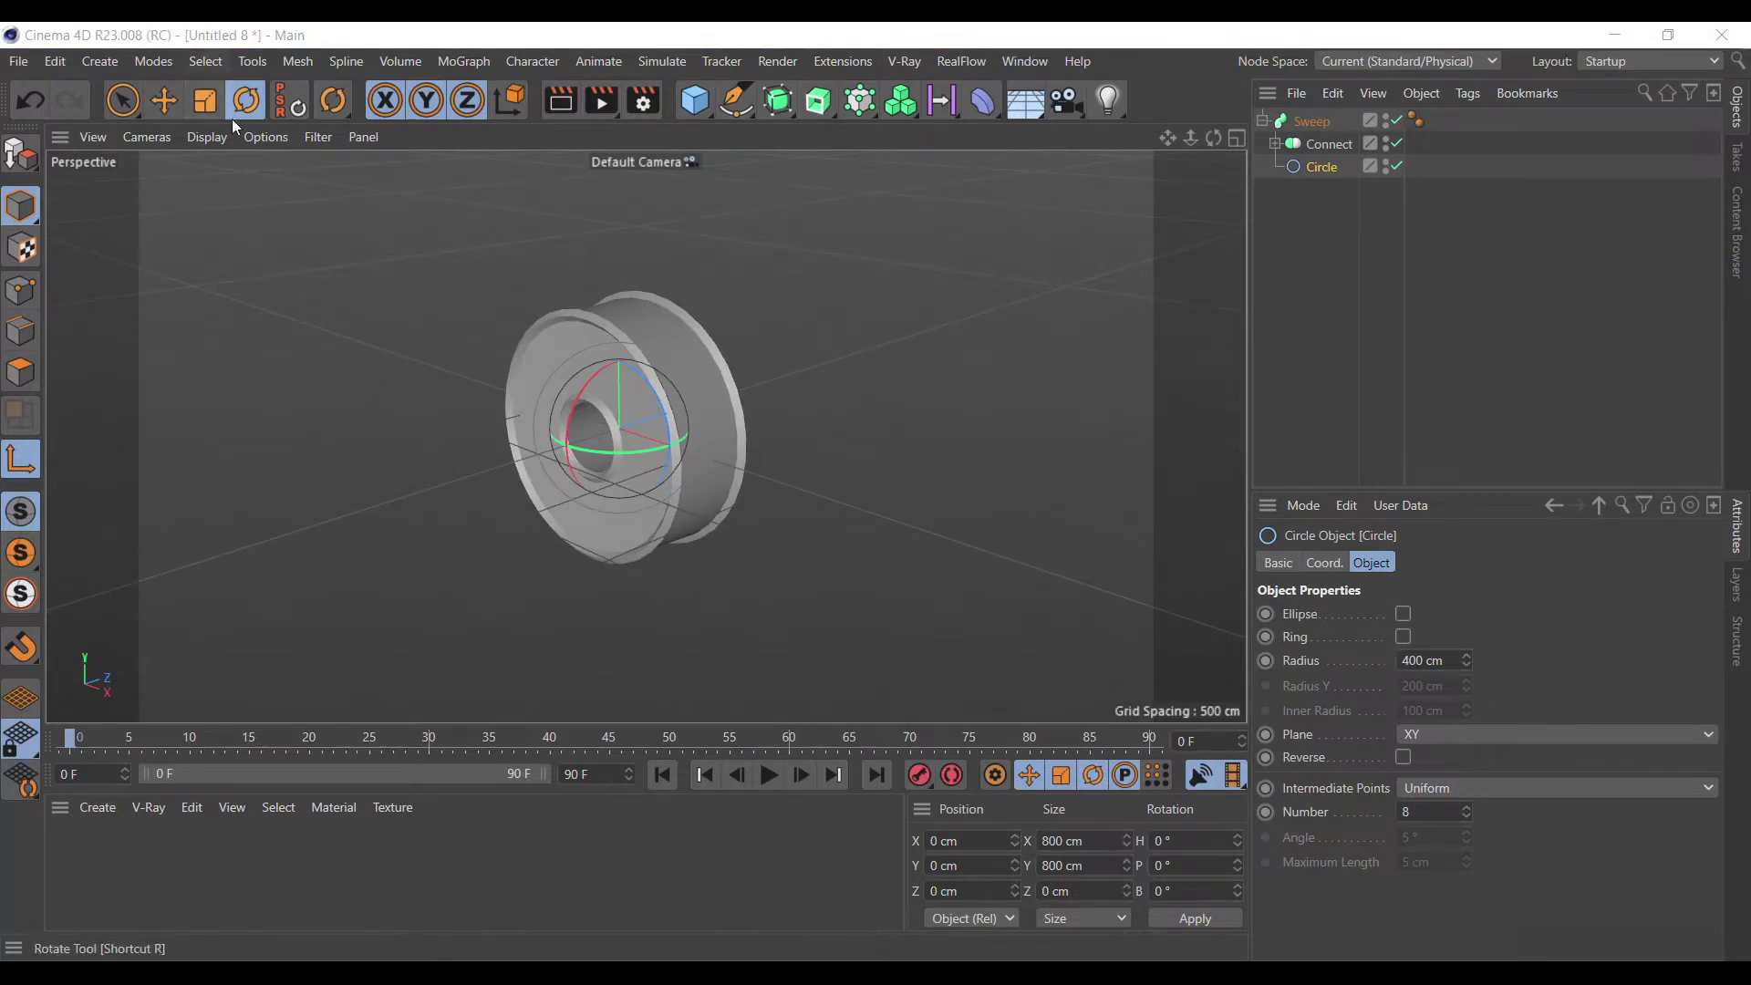
Switch the viewport to Gouraud Shading (Lines) and select the Sweep's End Rotation field.
left_click(207, 137)
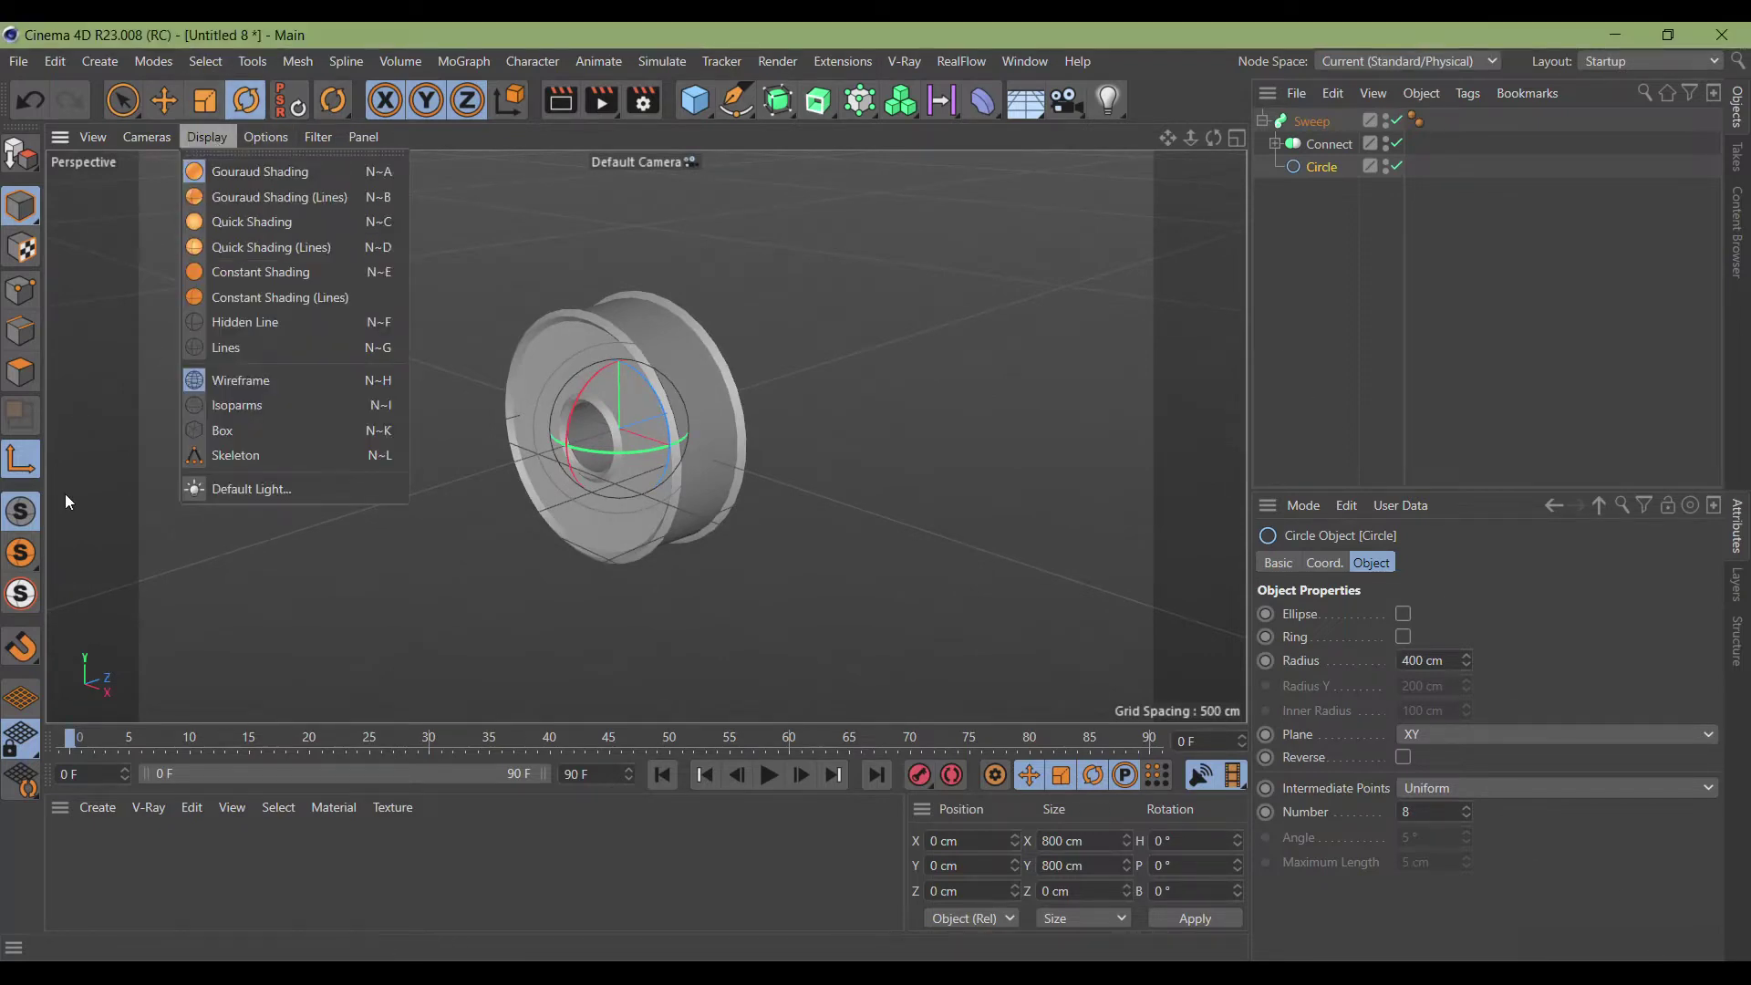
left_click(32, 469)
left_click(205, 137)
left_click(219, 199)
scroll(606, 378, "up", 2)
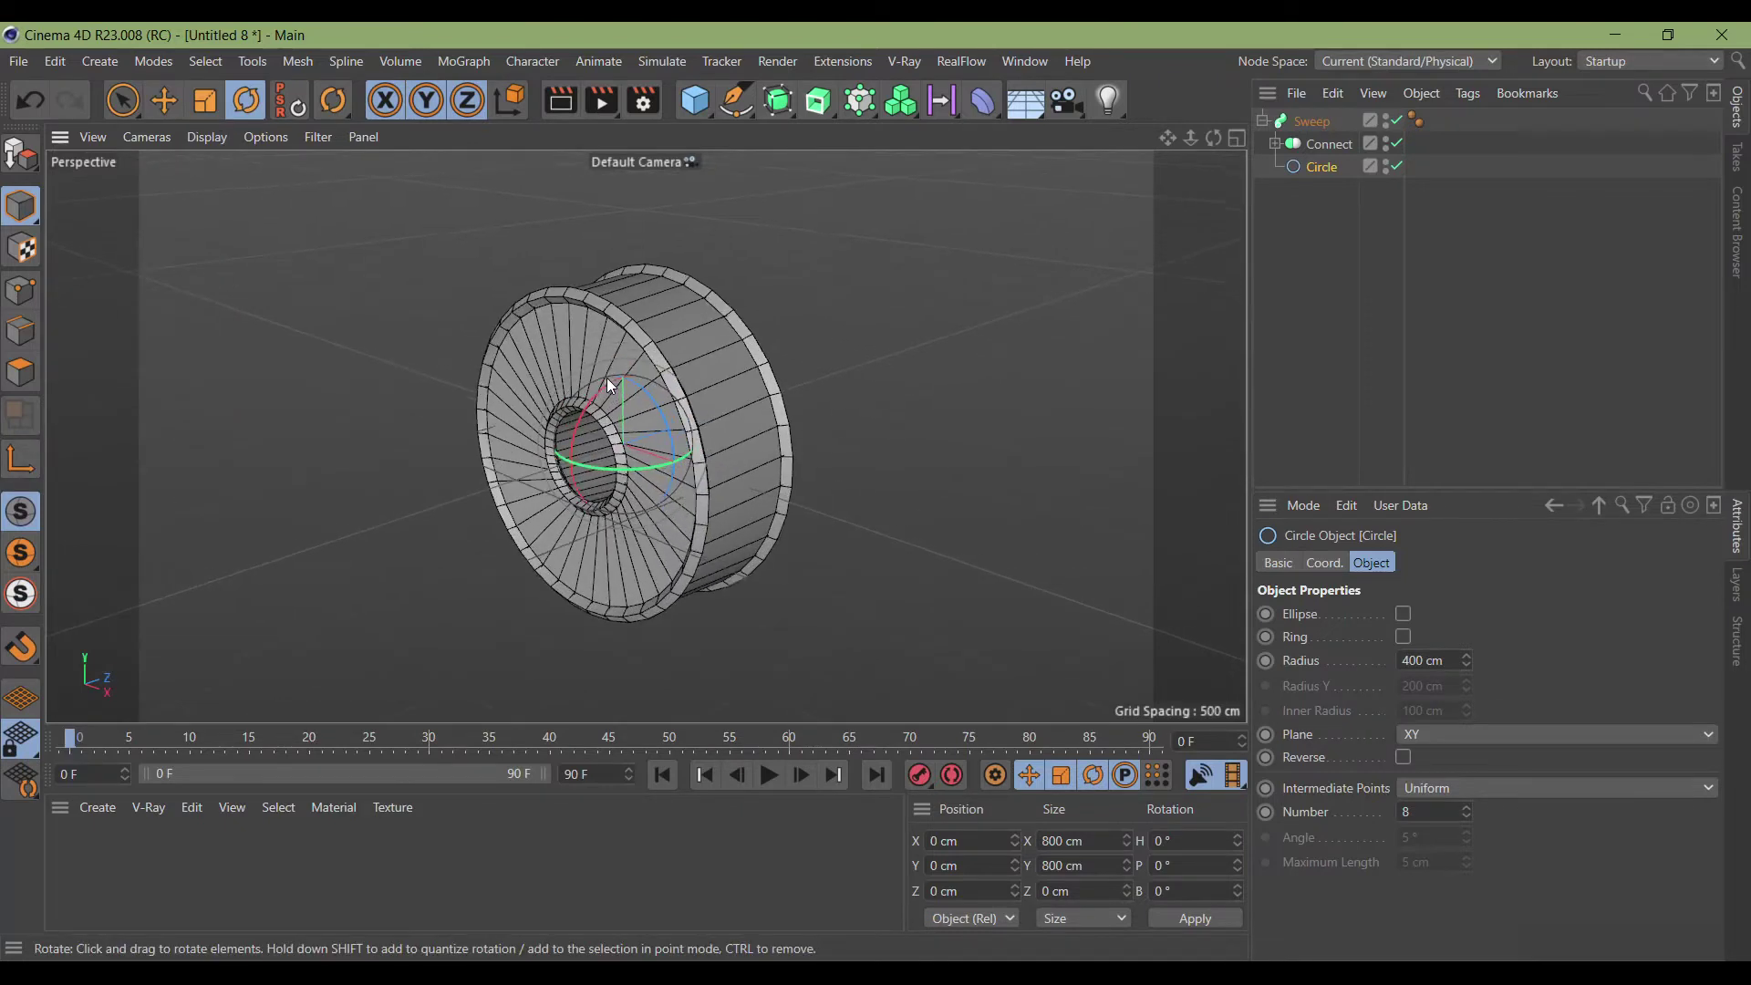
left_click(1311, 121)
left_click(1420, 665)
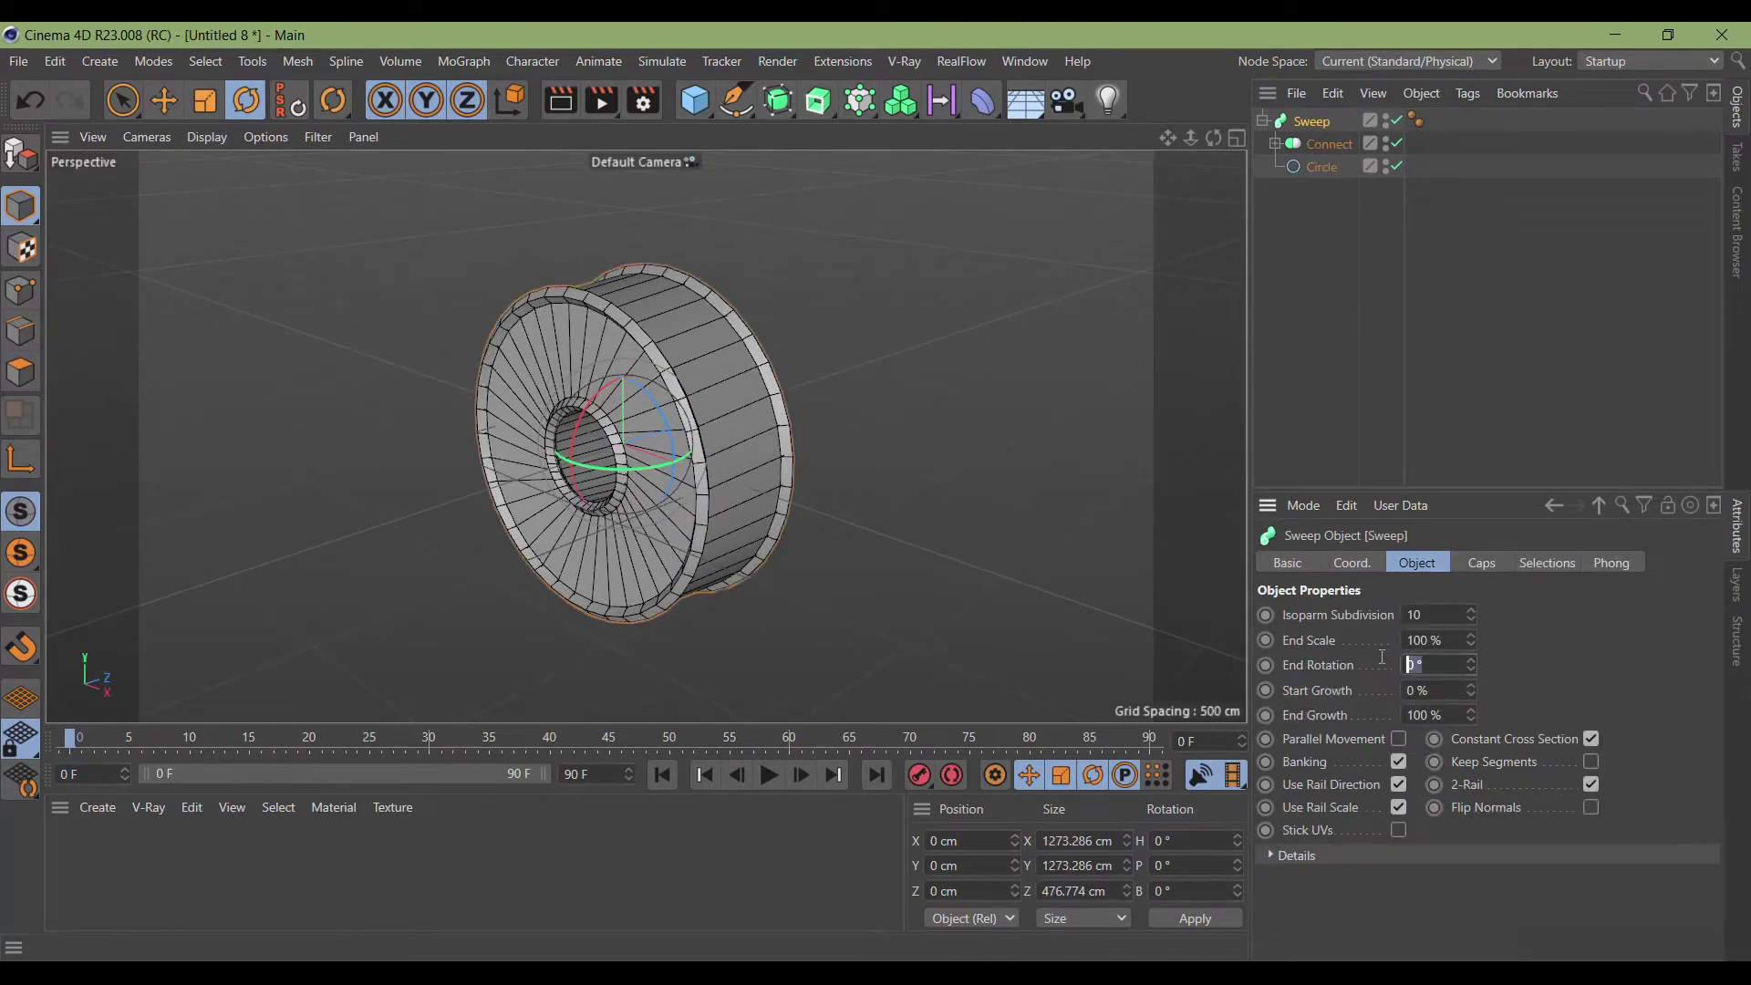
Twist the Sweep with an End Rotation of 720°, then raise it to 1400°.
type("720")
key("Return")
left_click_drag(1213, 138, 647, 438)
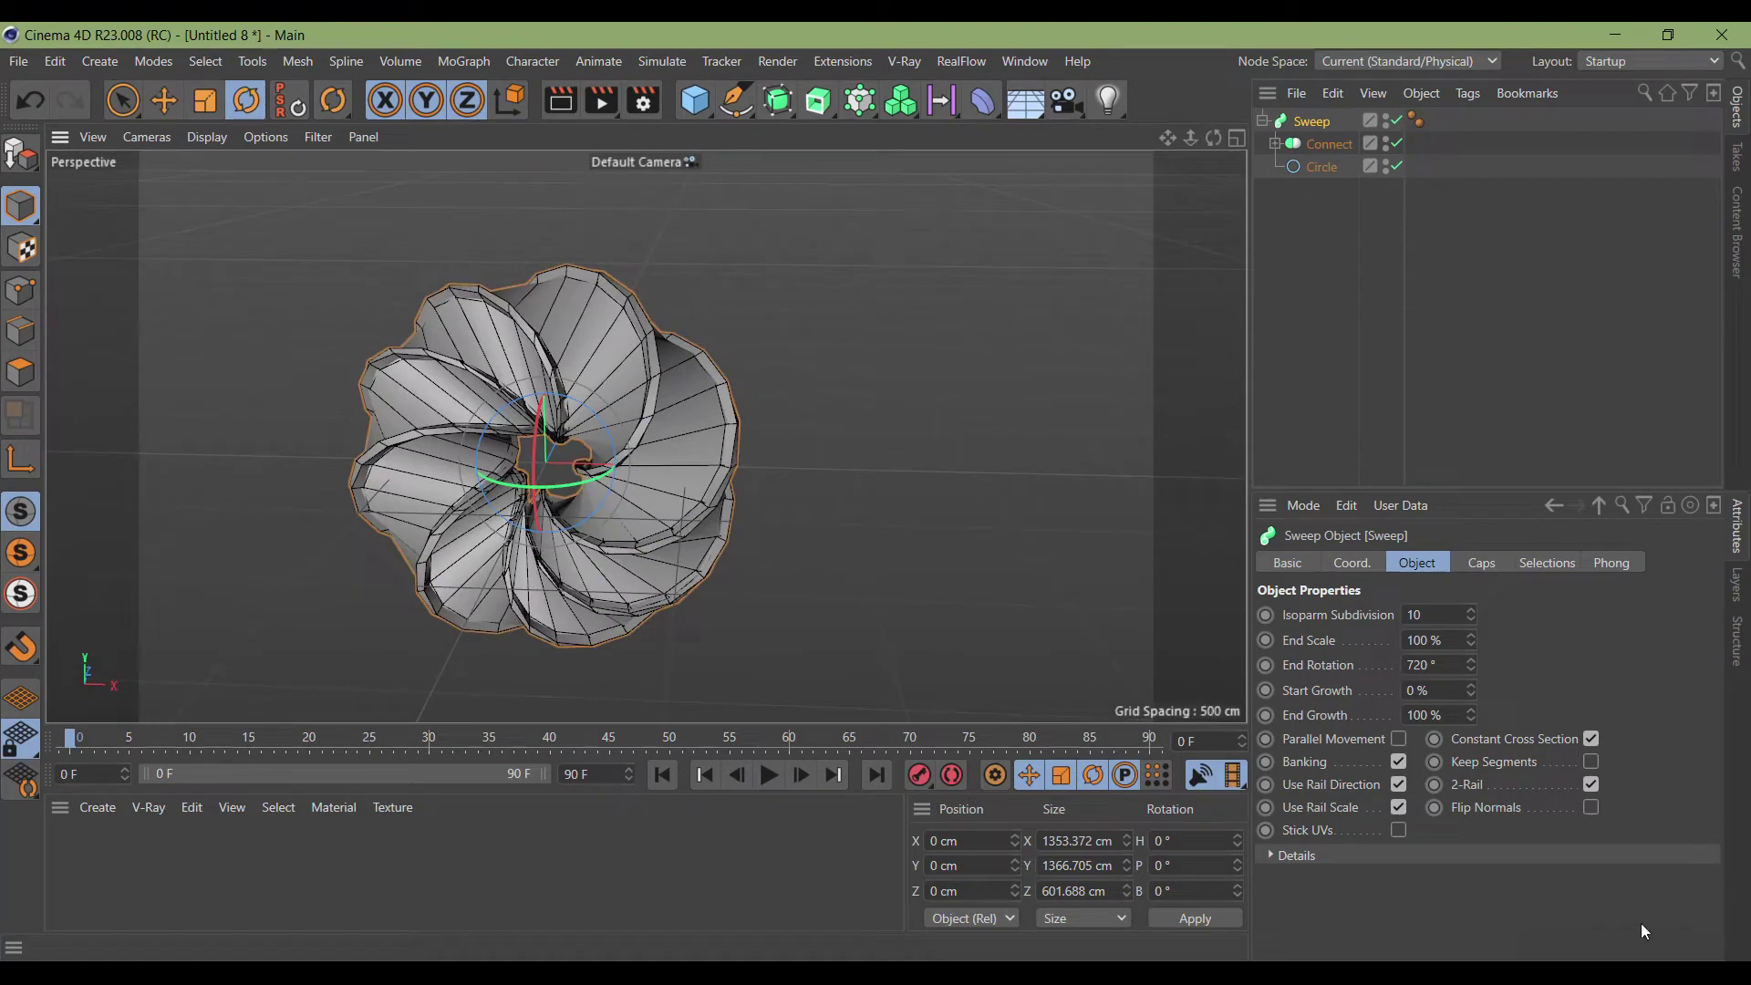
left_click(1373, 661)
type("140")
type("0")
key("Return")
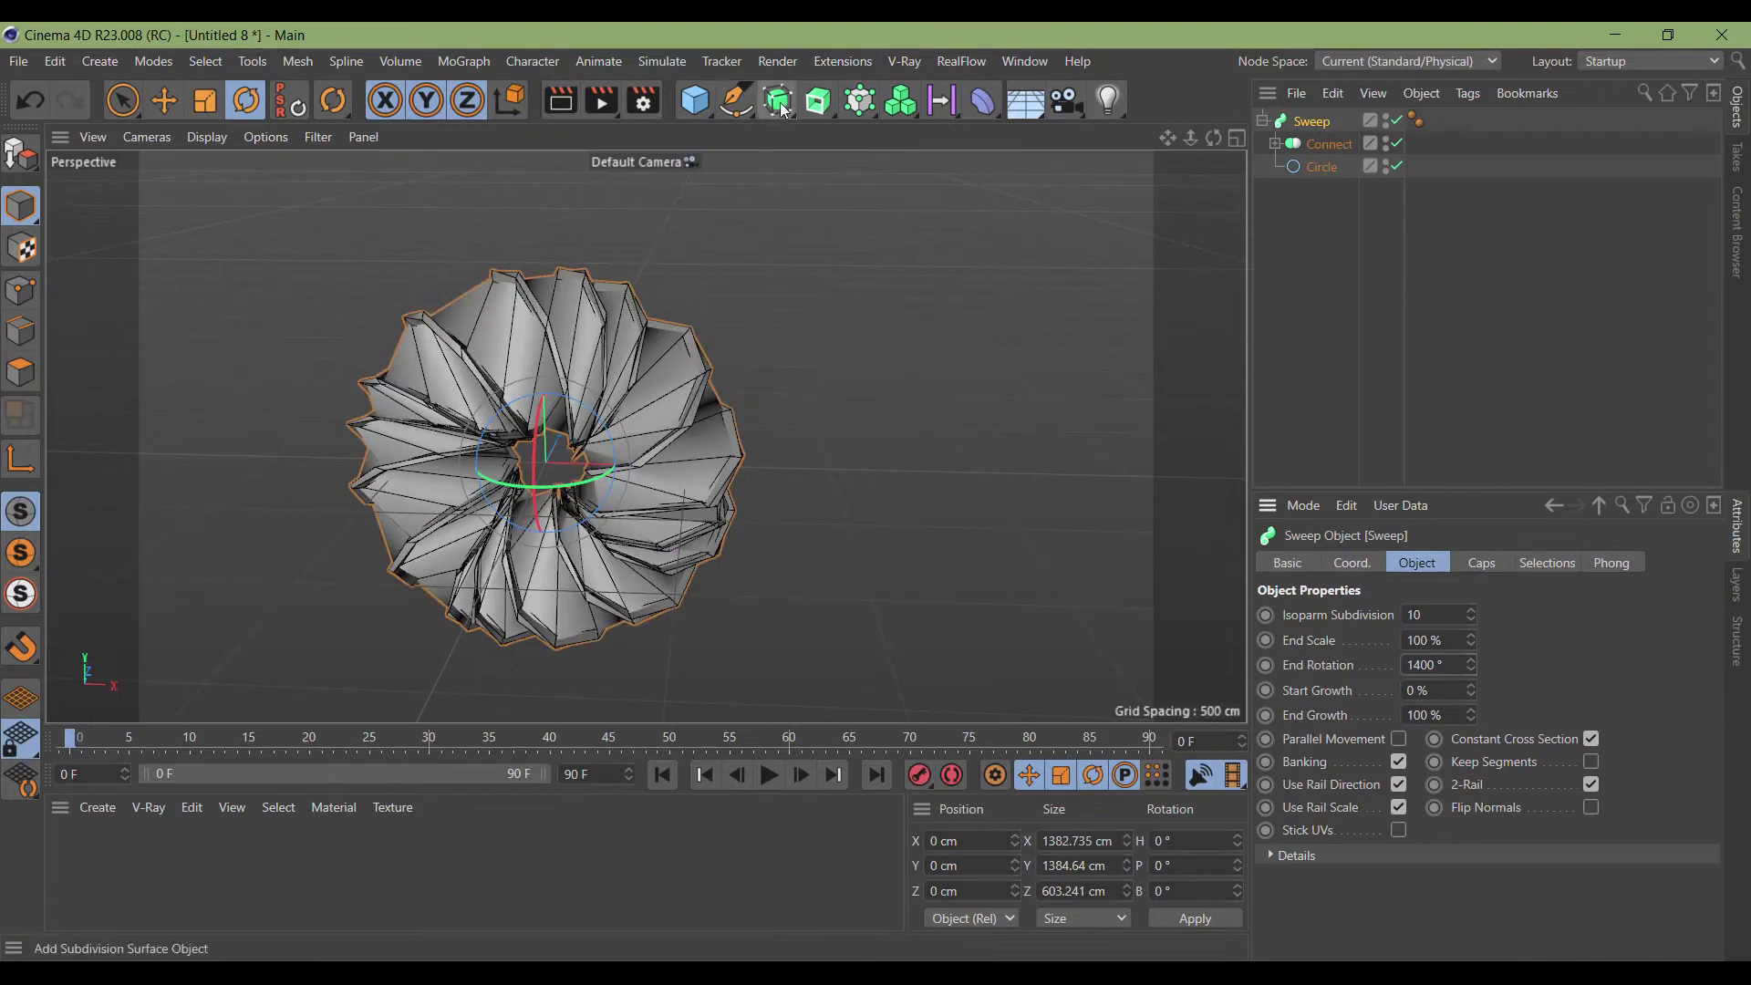
Wrap the Sweep in a Subdivision Surface with render level 3 and Standard UV subdivision.
left_click(778, 100)
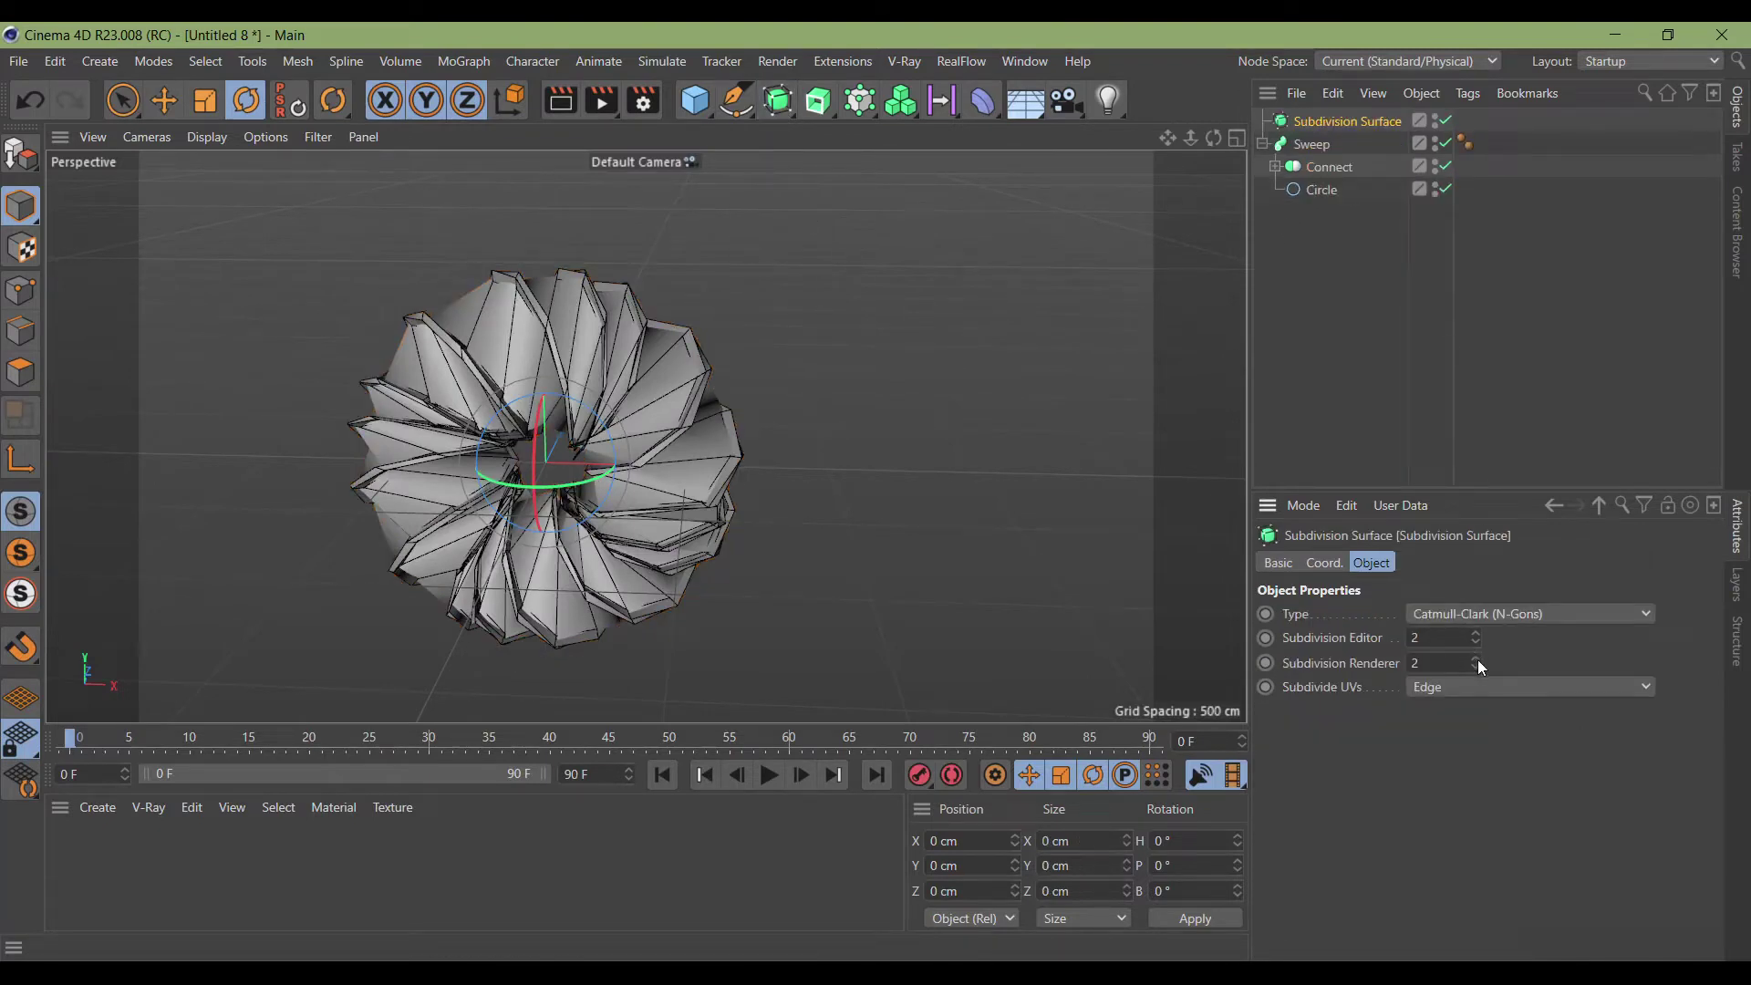
left_click(1474, 658)
left_click(1473, 686)
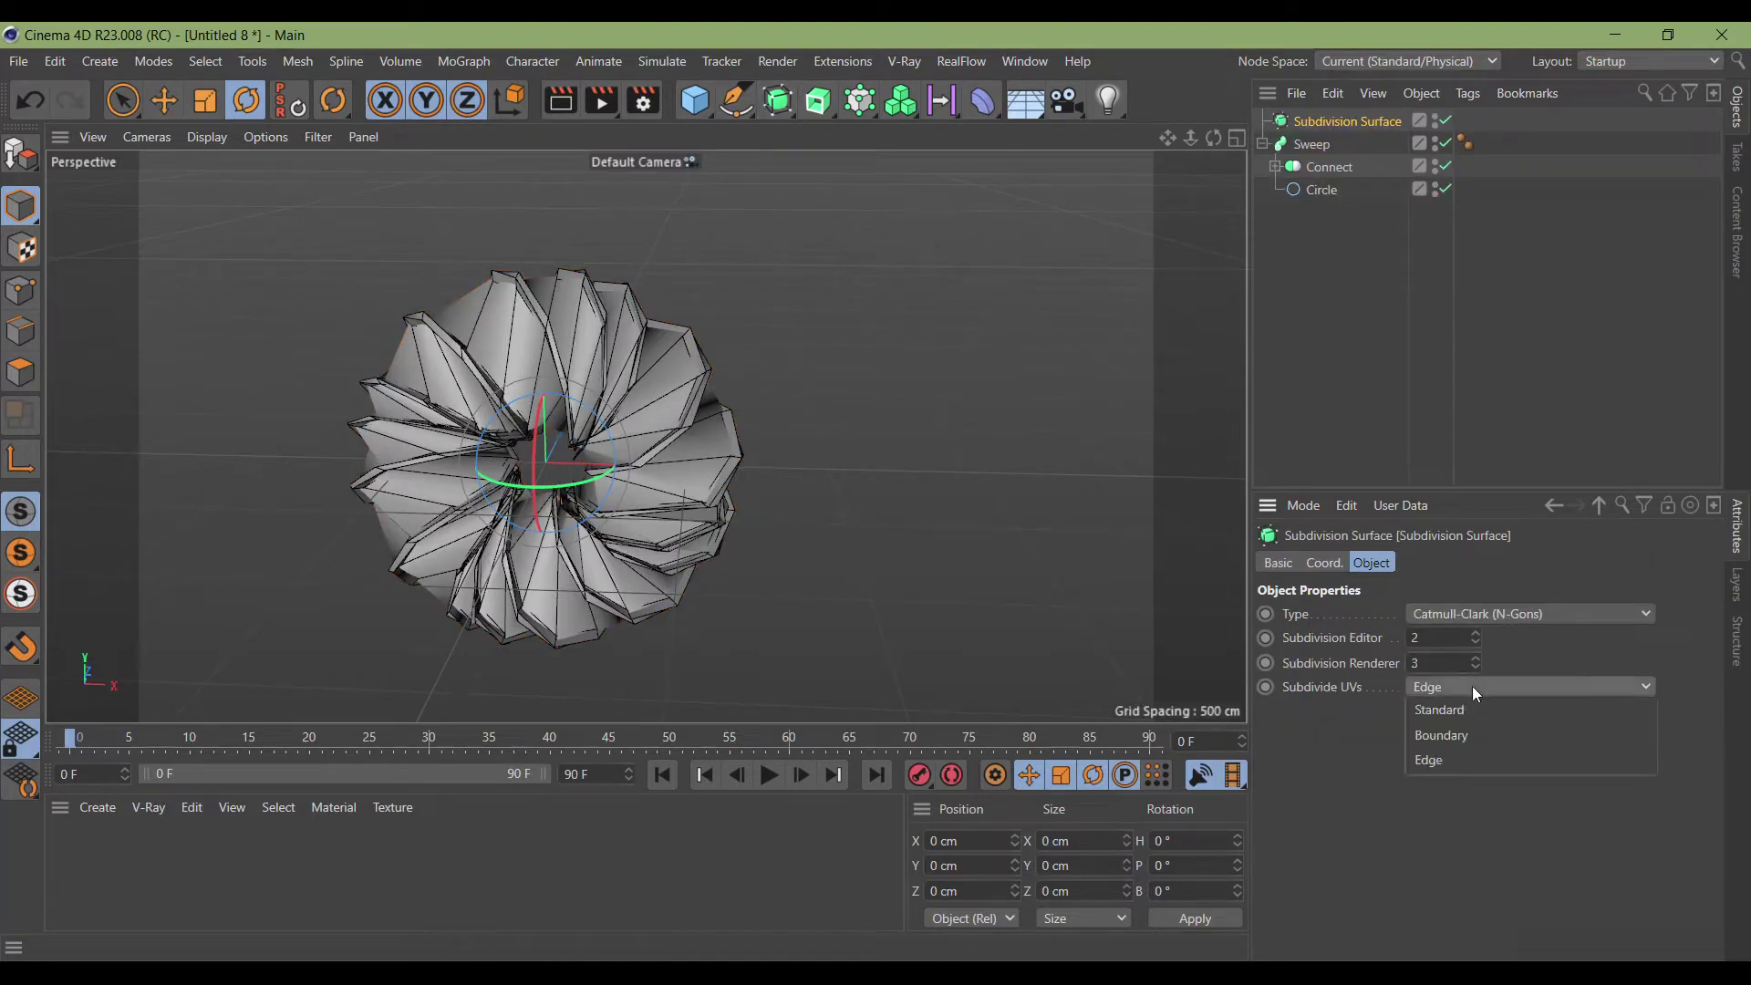
left_click(1455, 712)
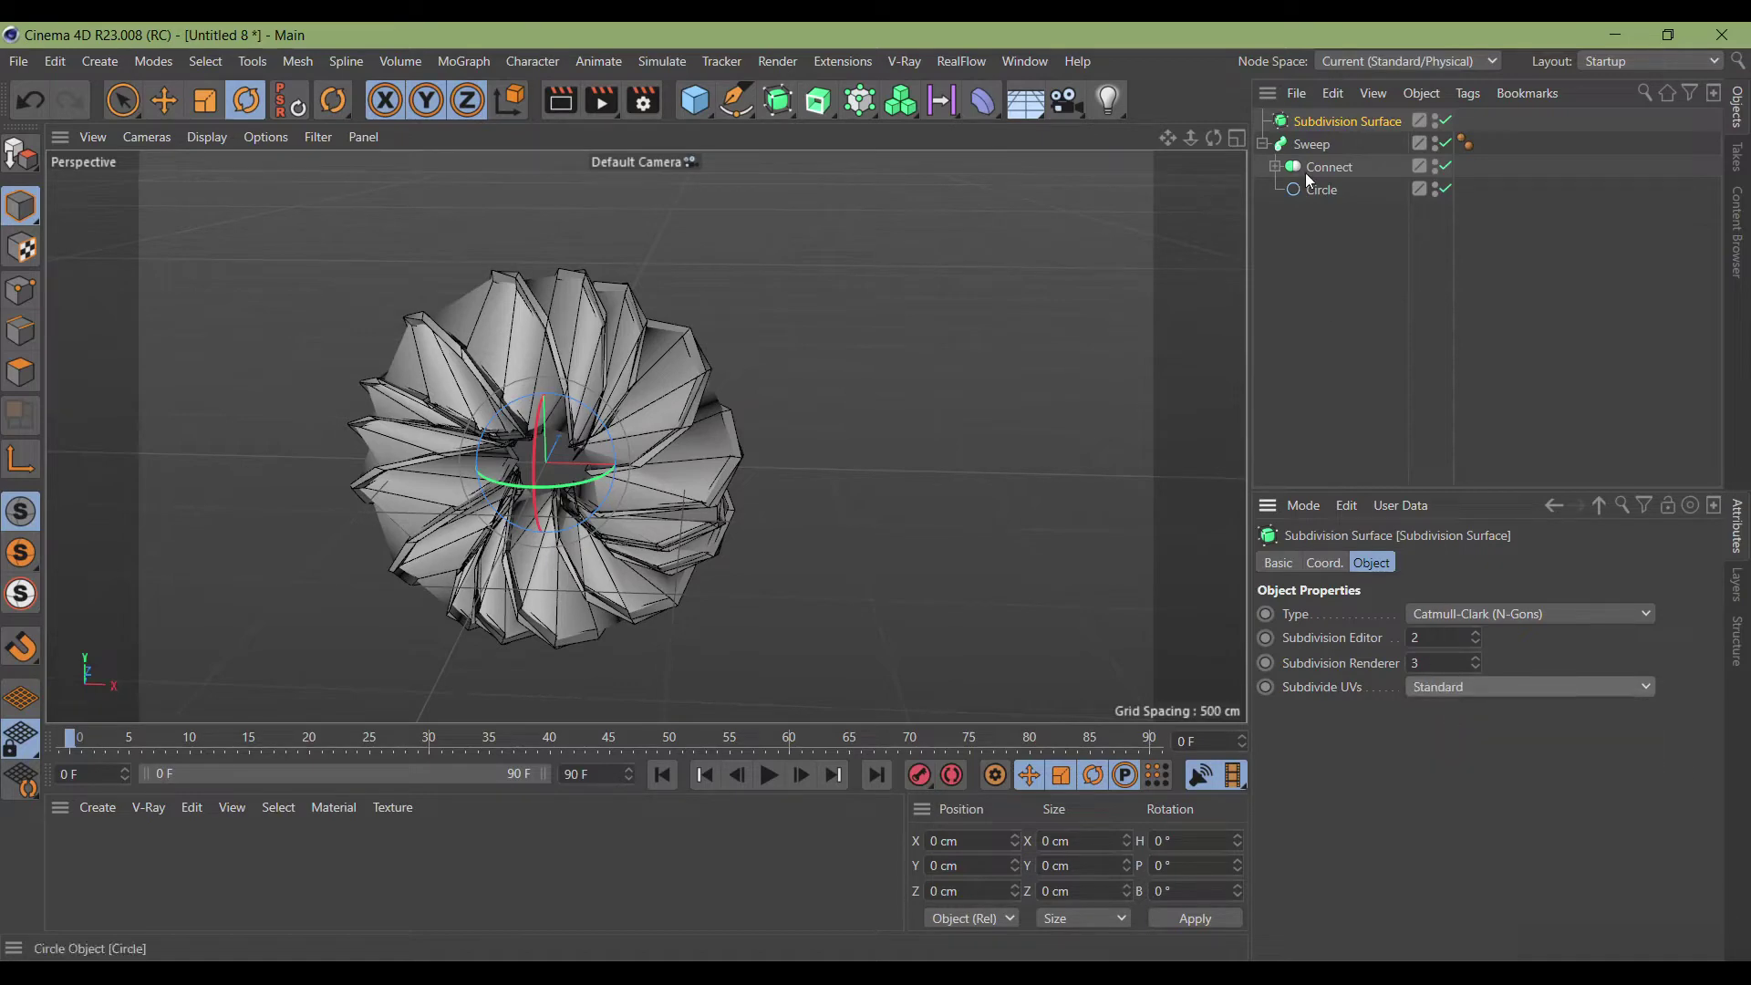
left_click(1310, 146)
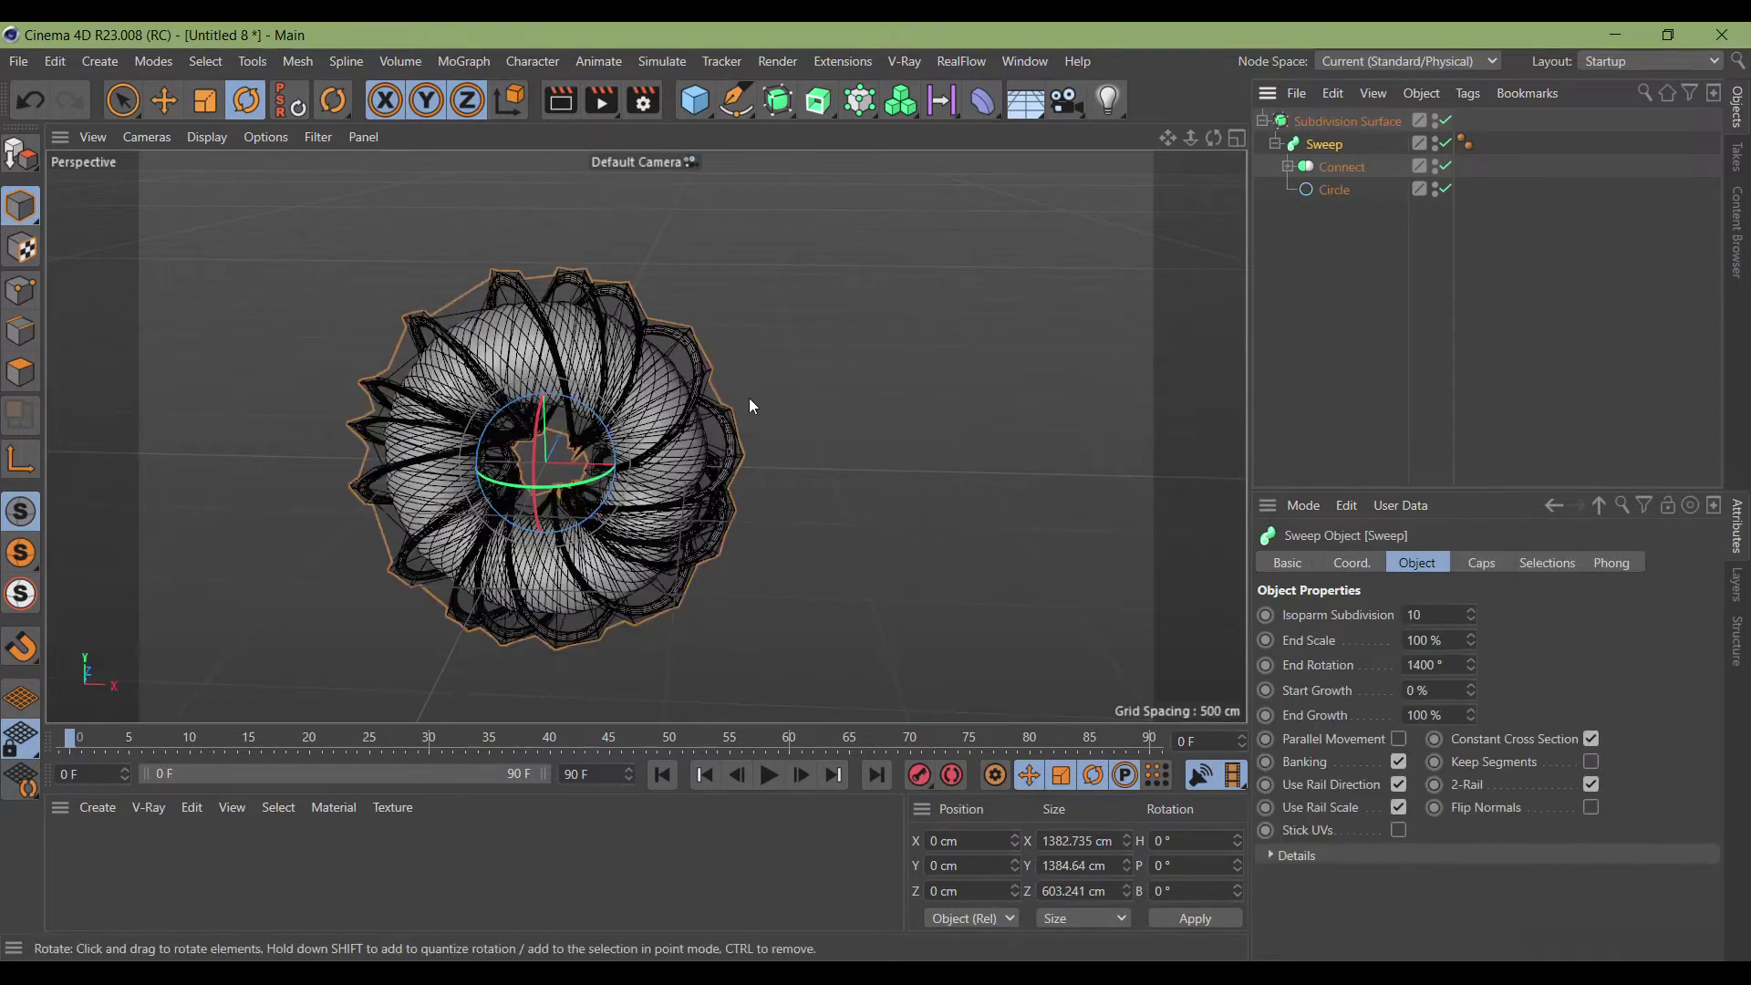
scroll(505, 466, "up", 1)
scroll(511, 461, "up", 3)
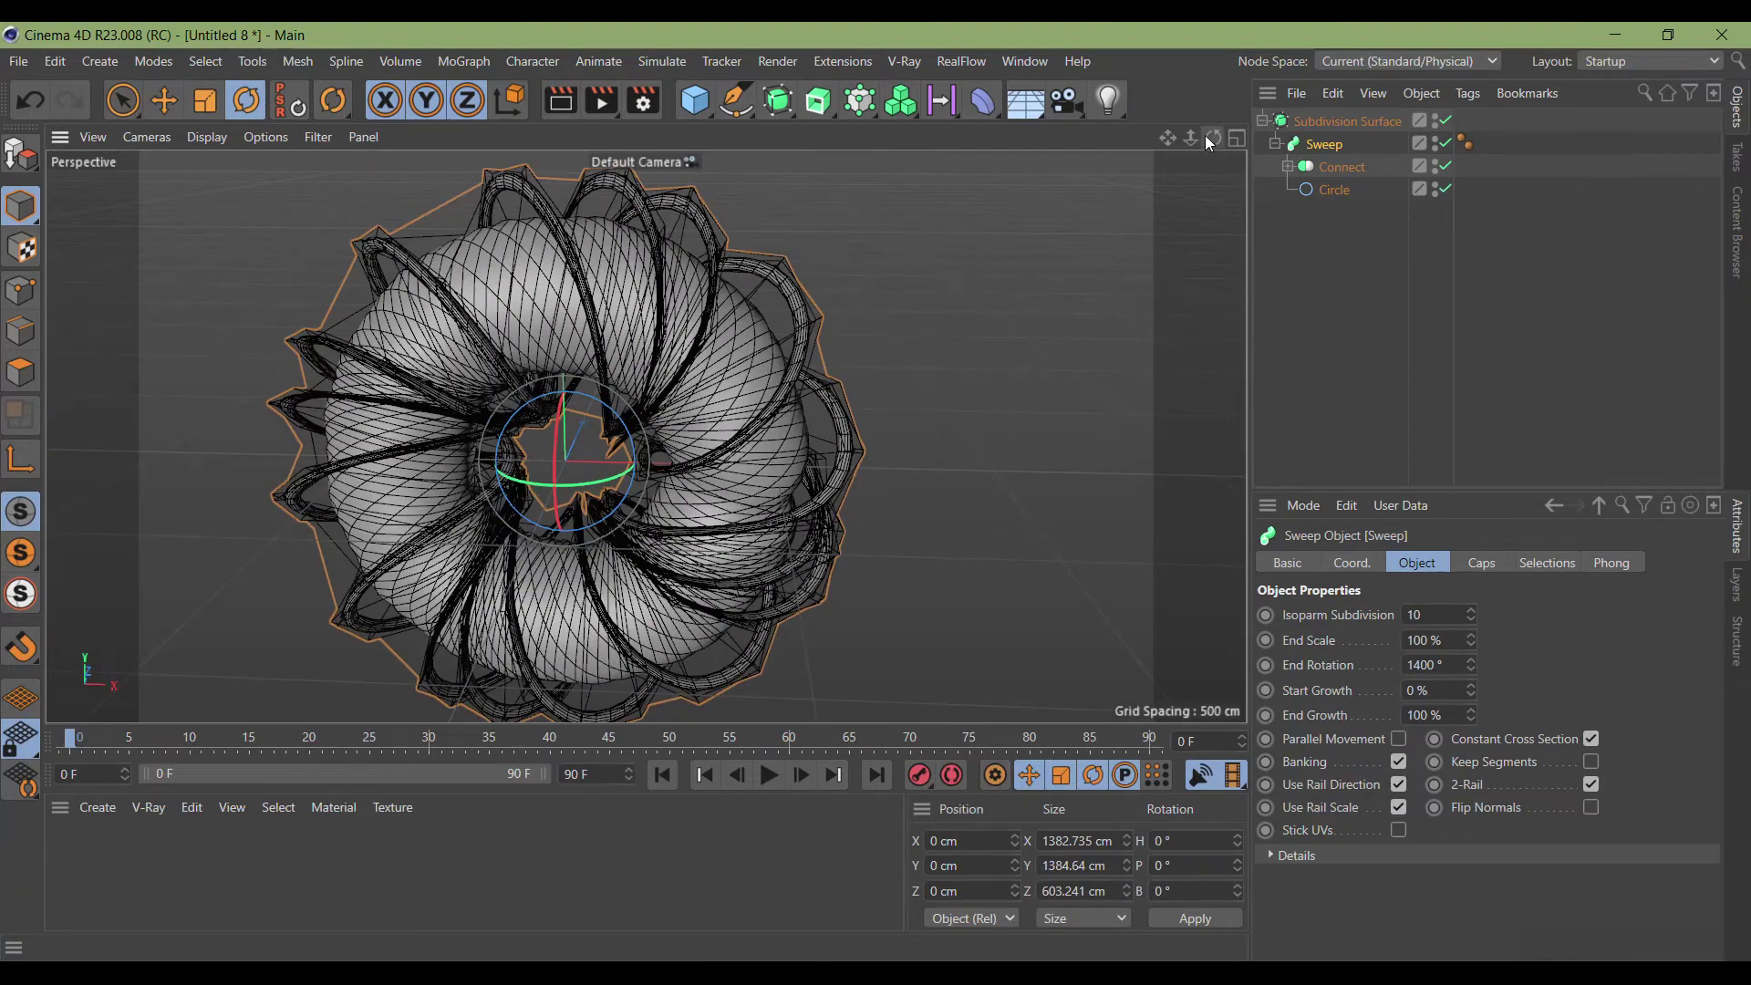
Render previews of the smoothed twisted torus, then select the Circle spline.
left_click_drag(1214, 136, 1081, 160)
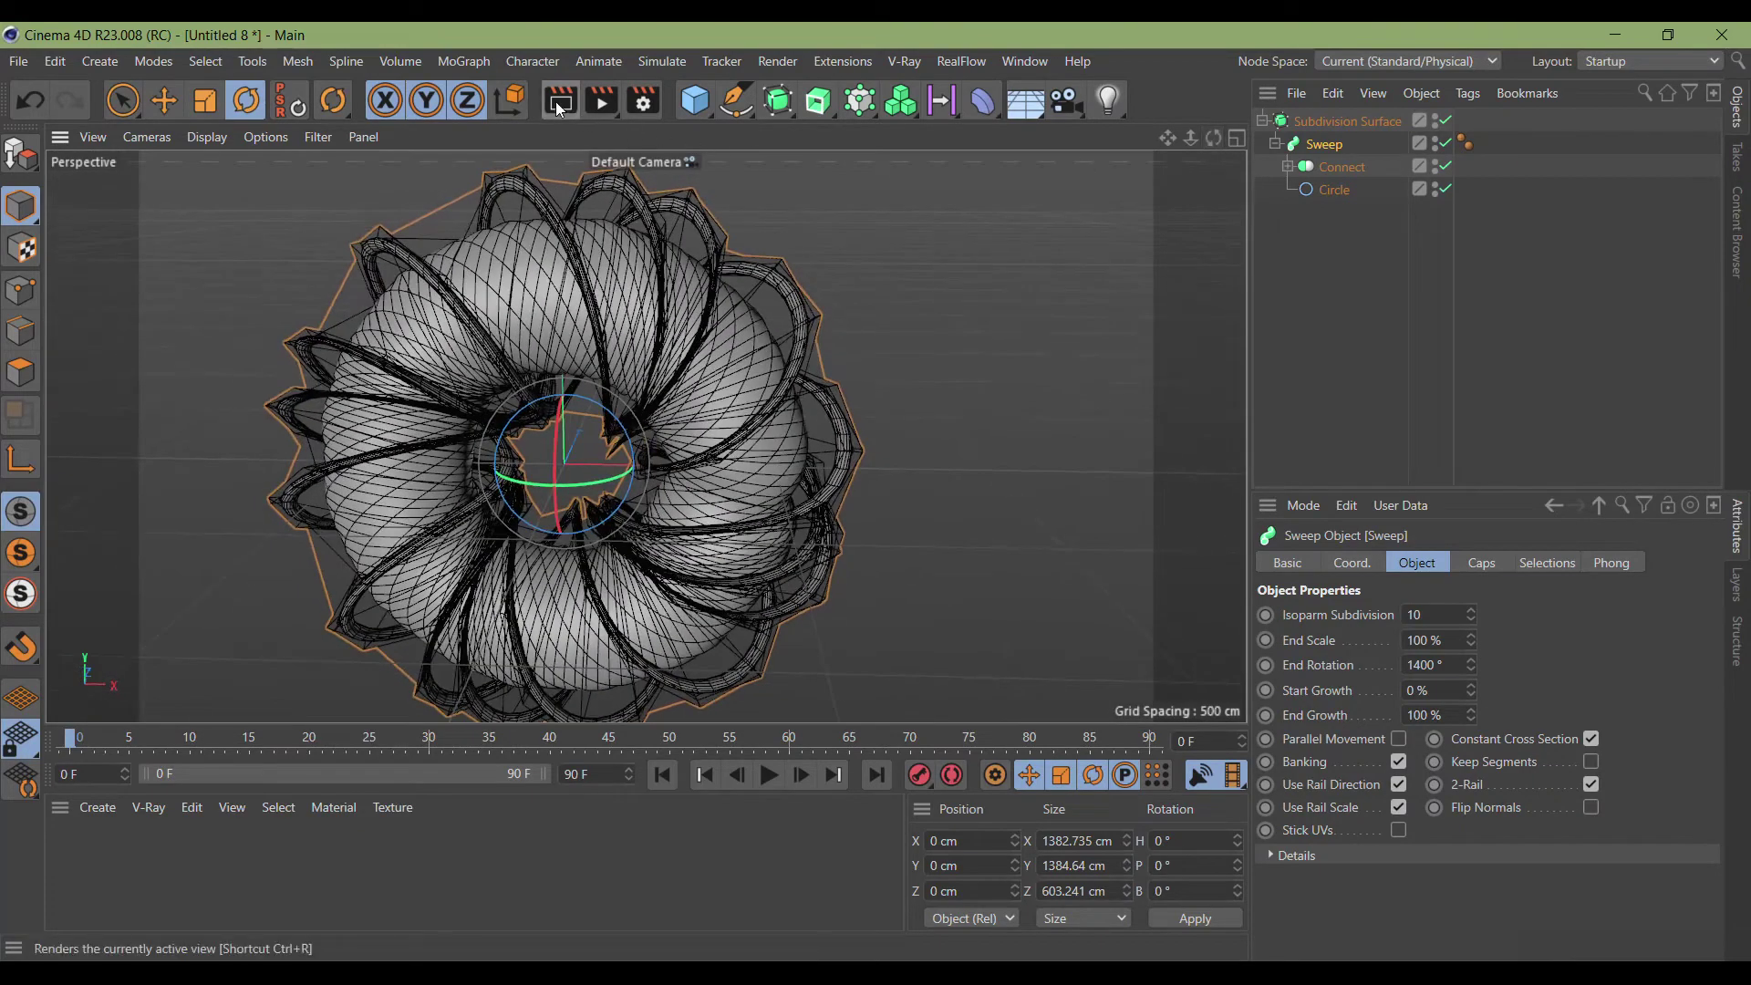
left_click(560, 100)
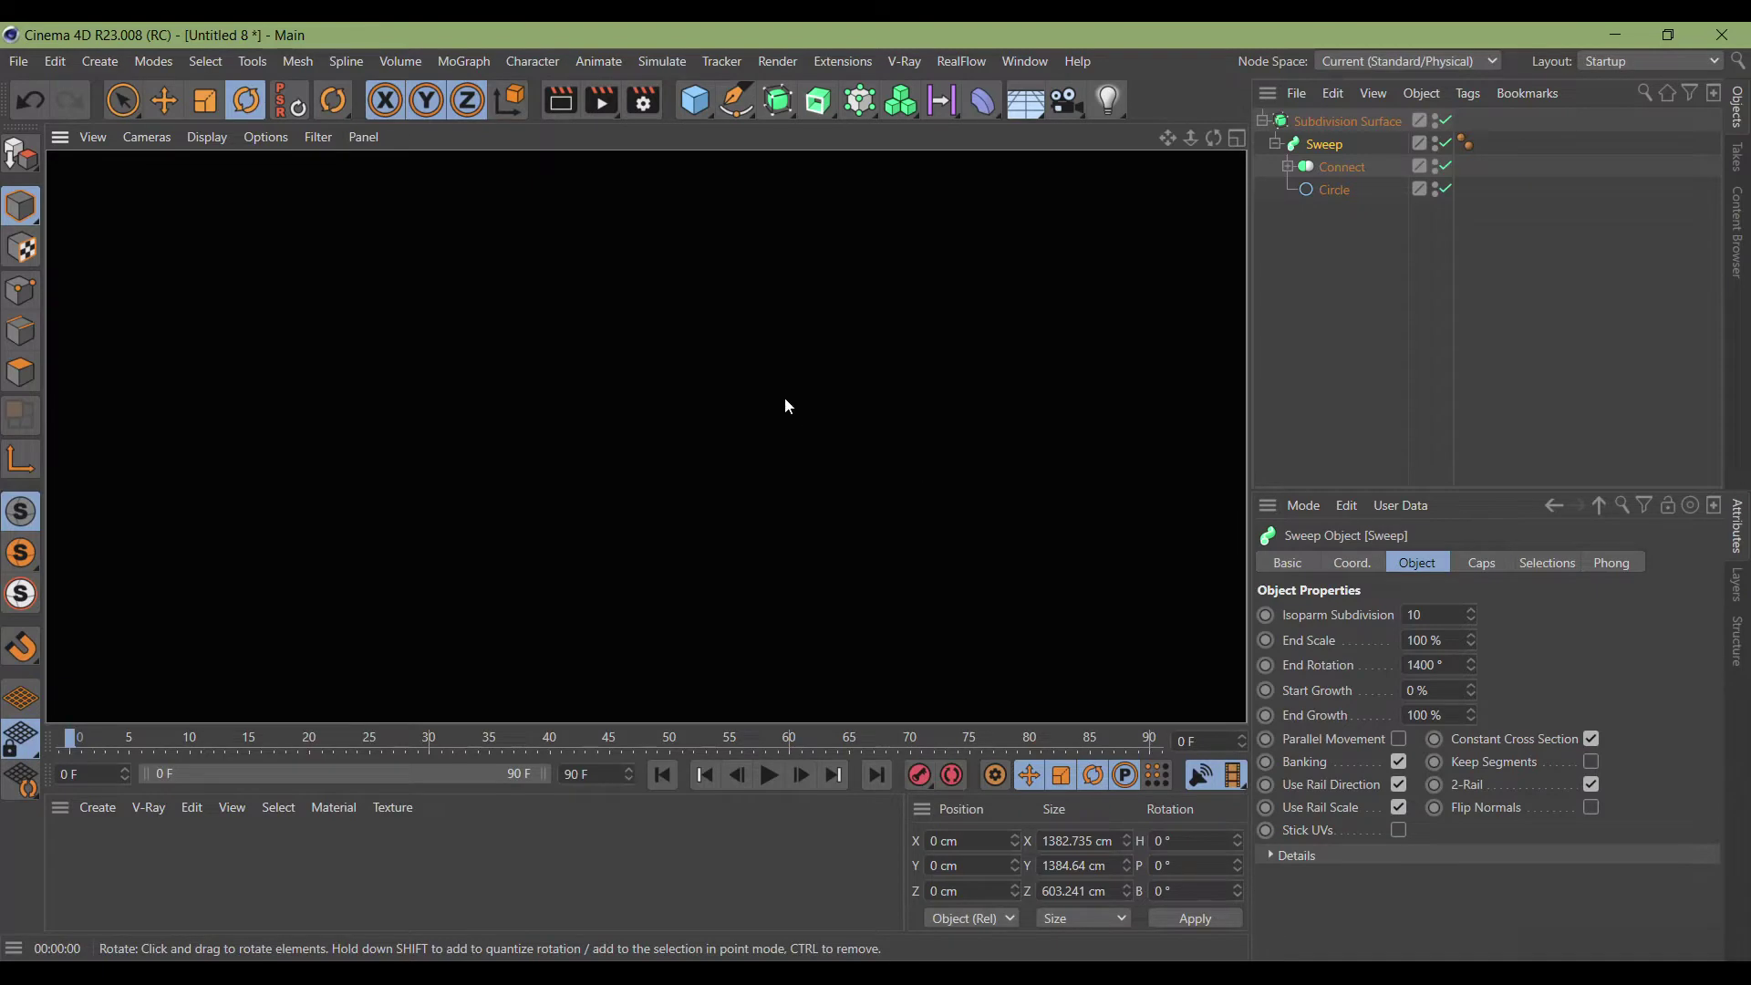
left_click(680, 345)
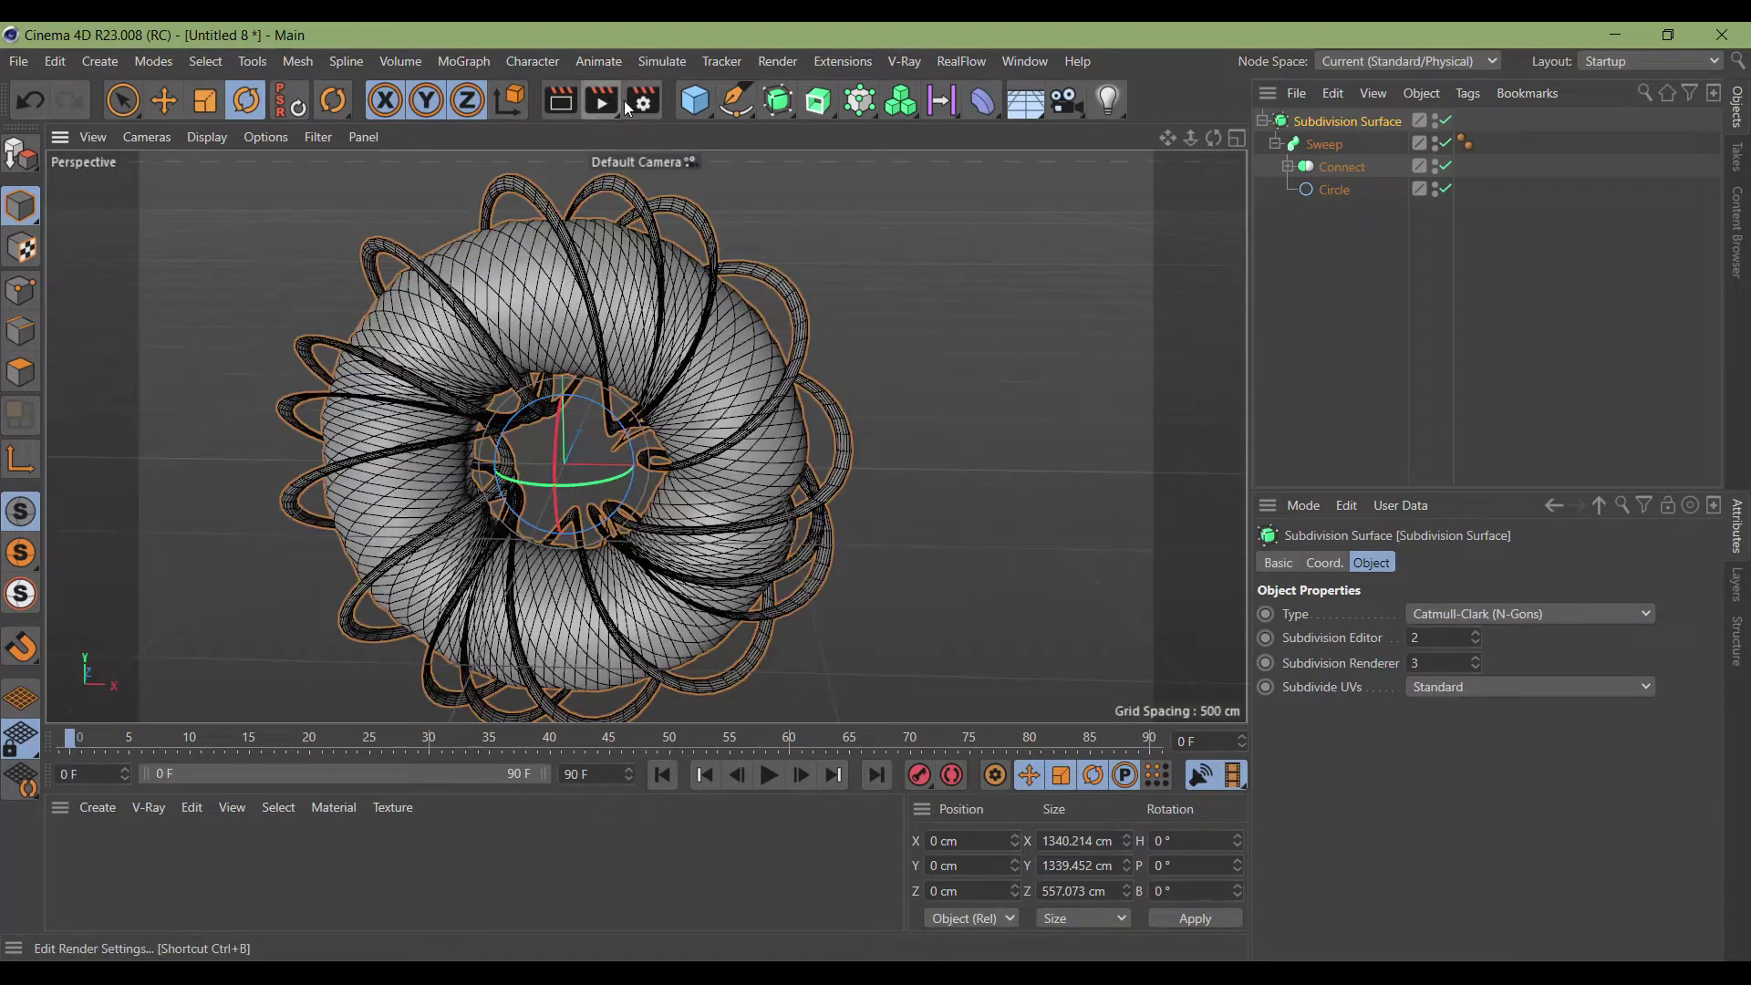
left_click(560, 100)
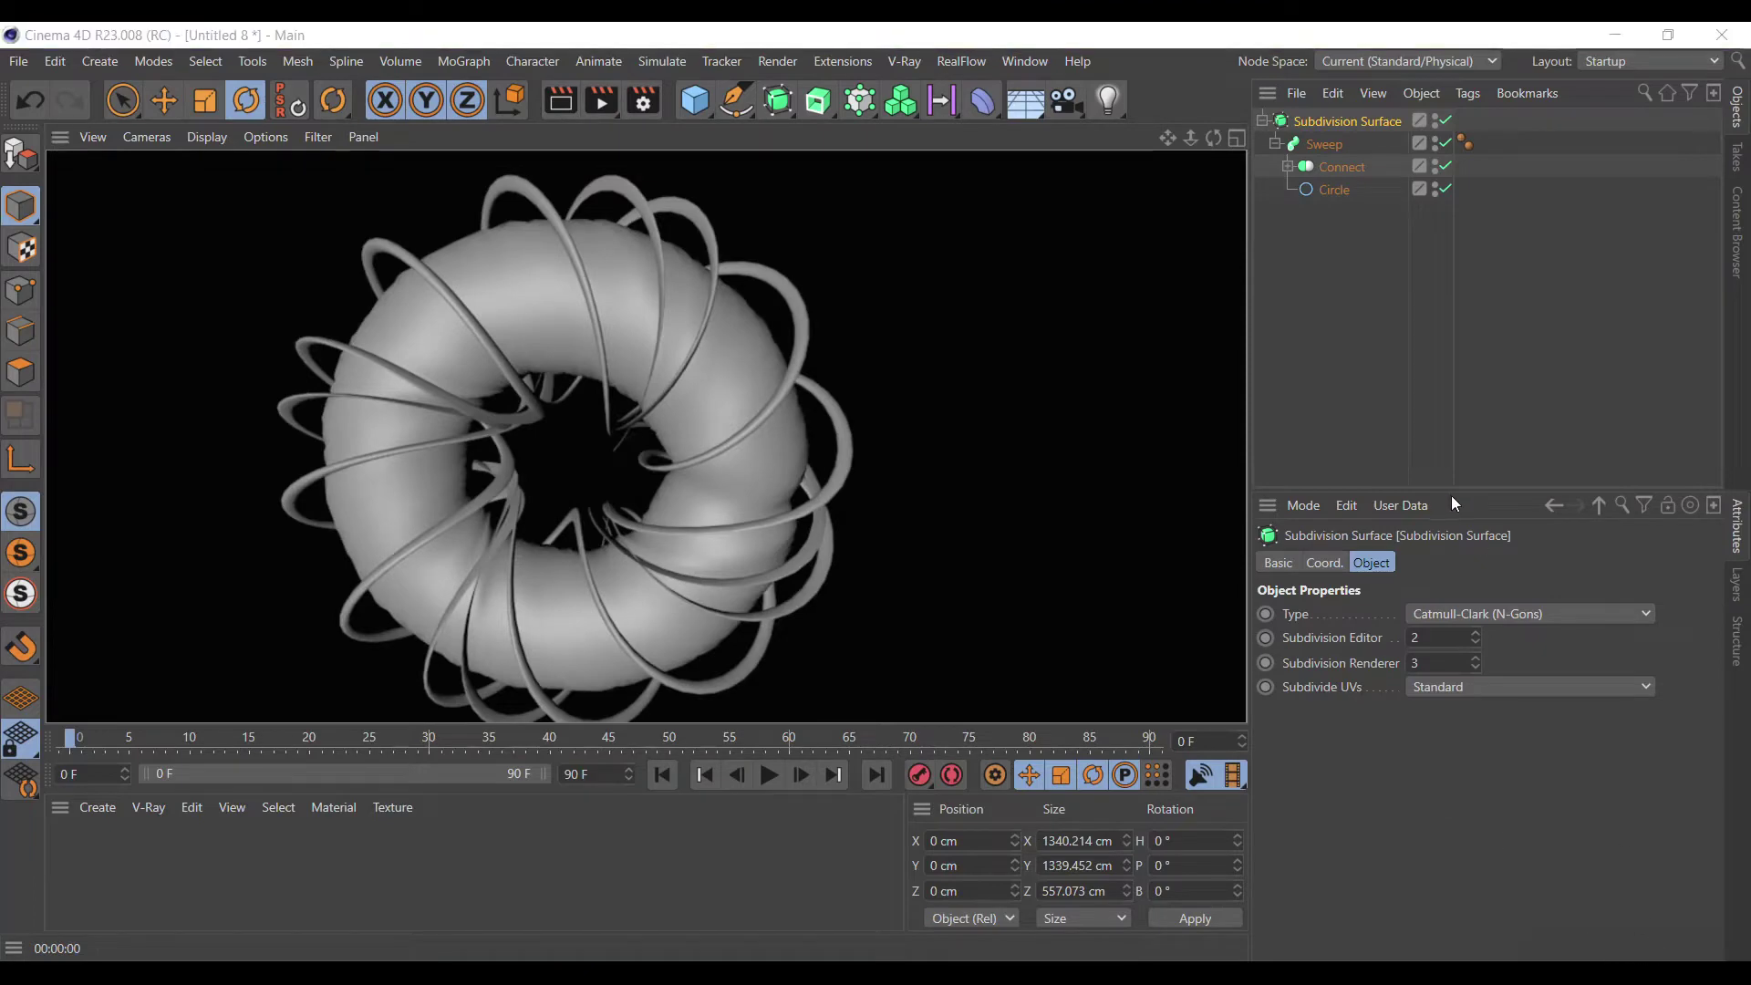
left_click(1332, 190)
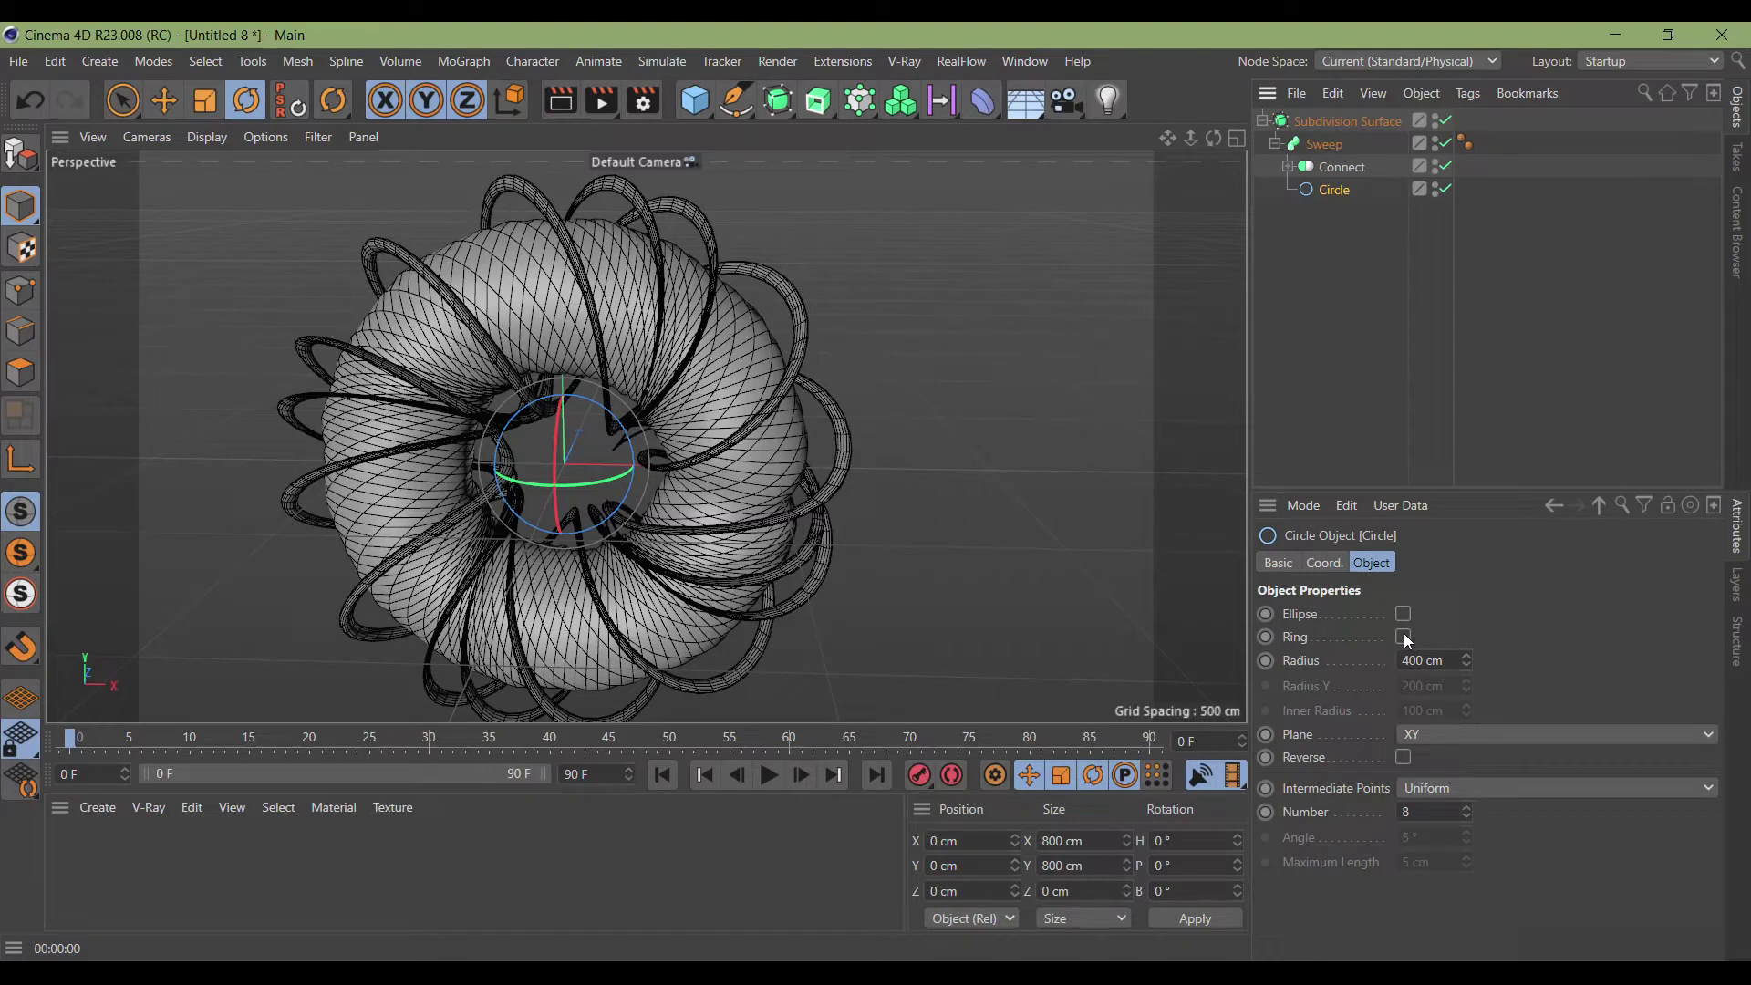
left_click(1403, 637)
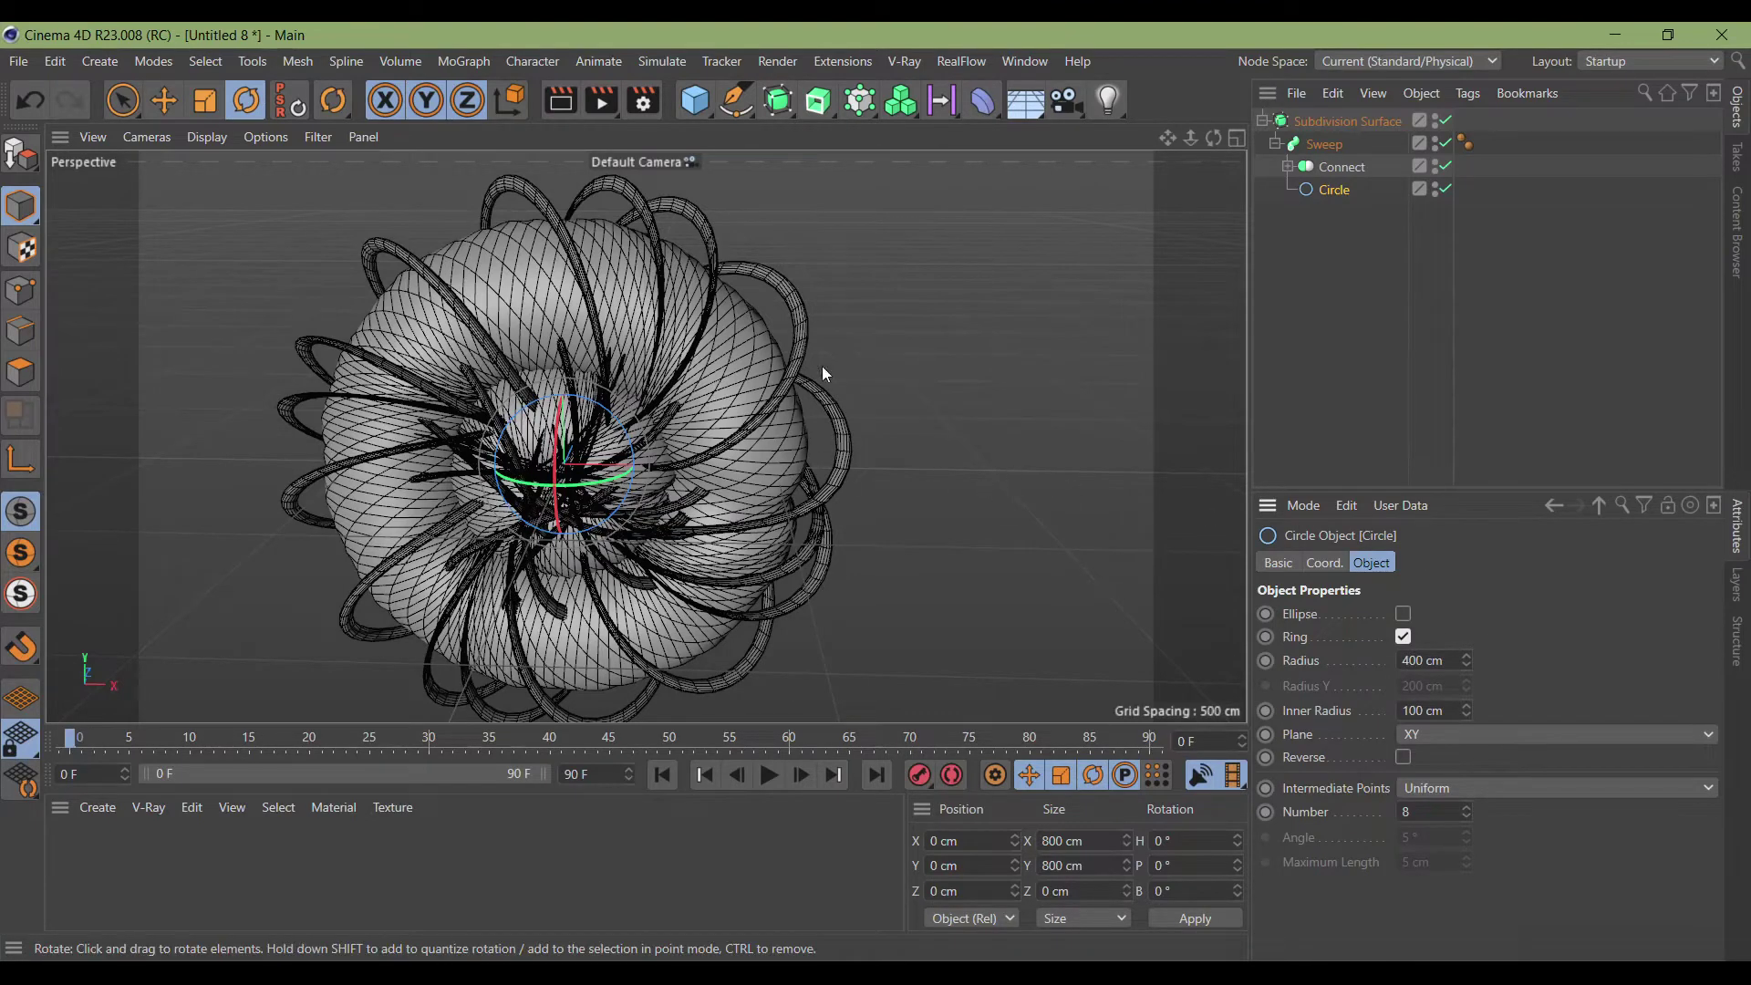
left_click(560, 101)
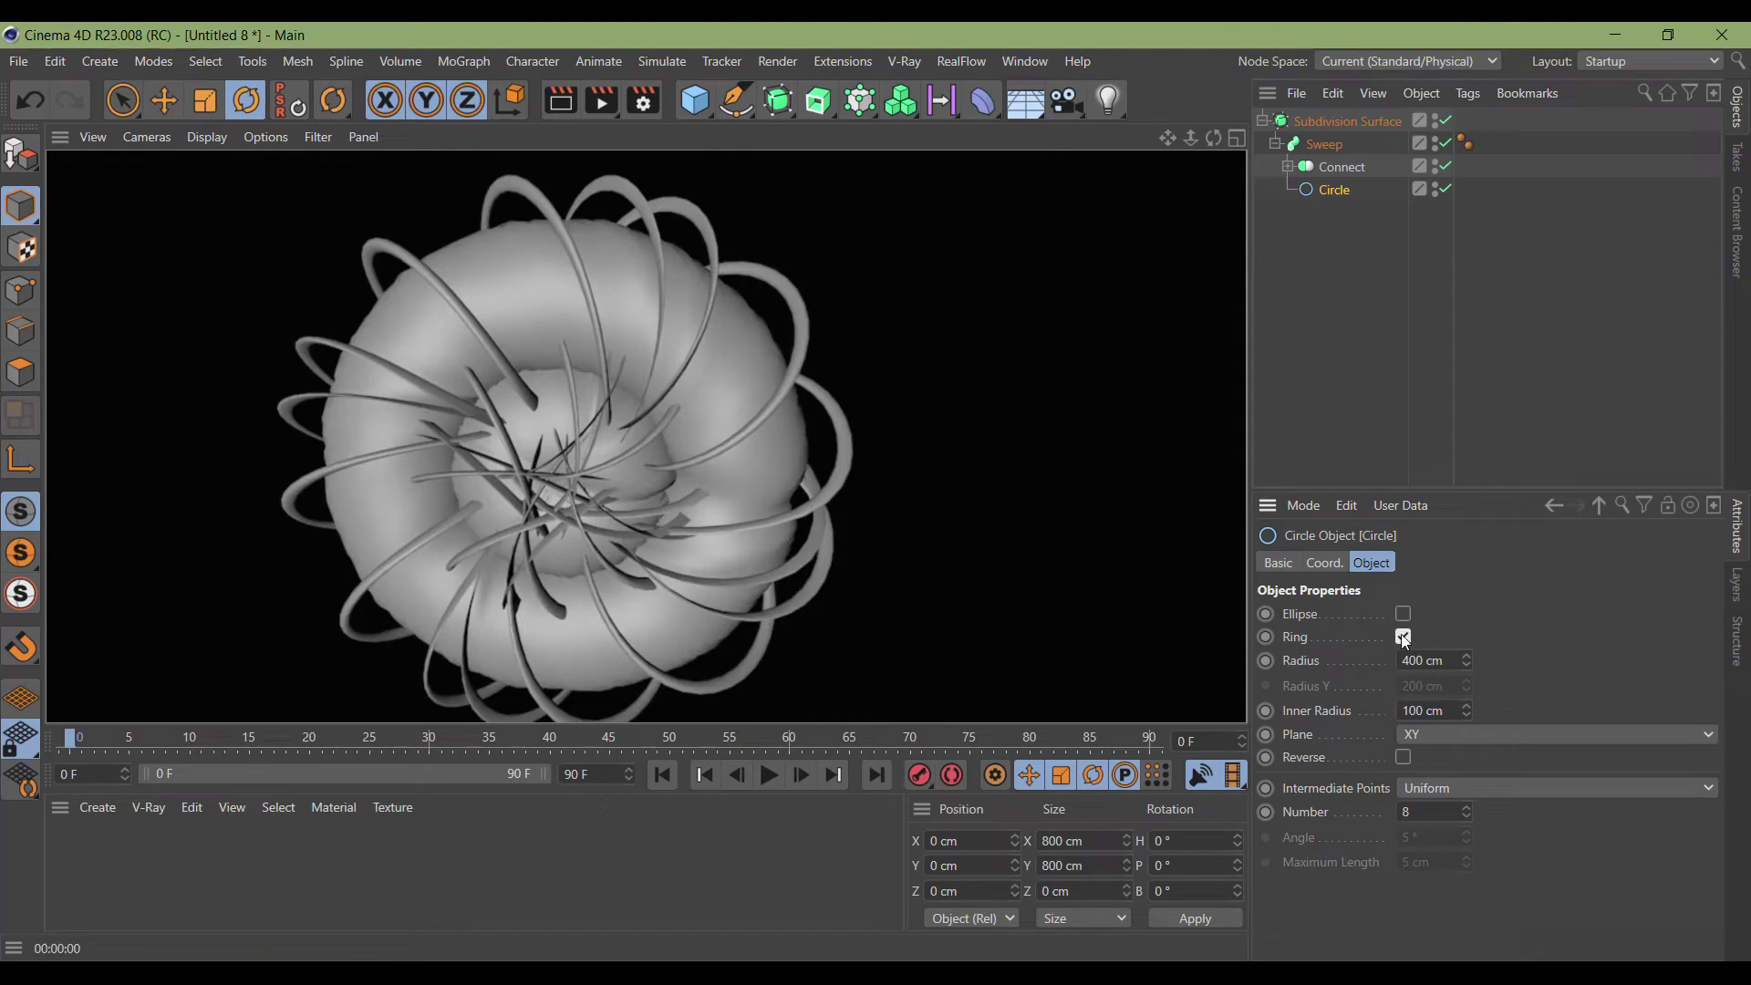
double_click(1450, 704)
type("50")
key("Return")
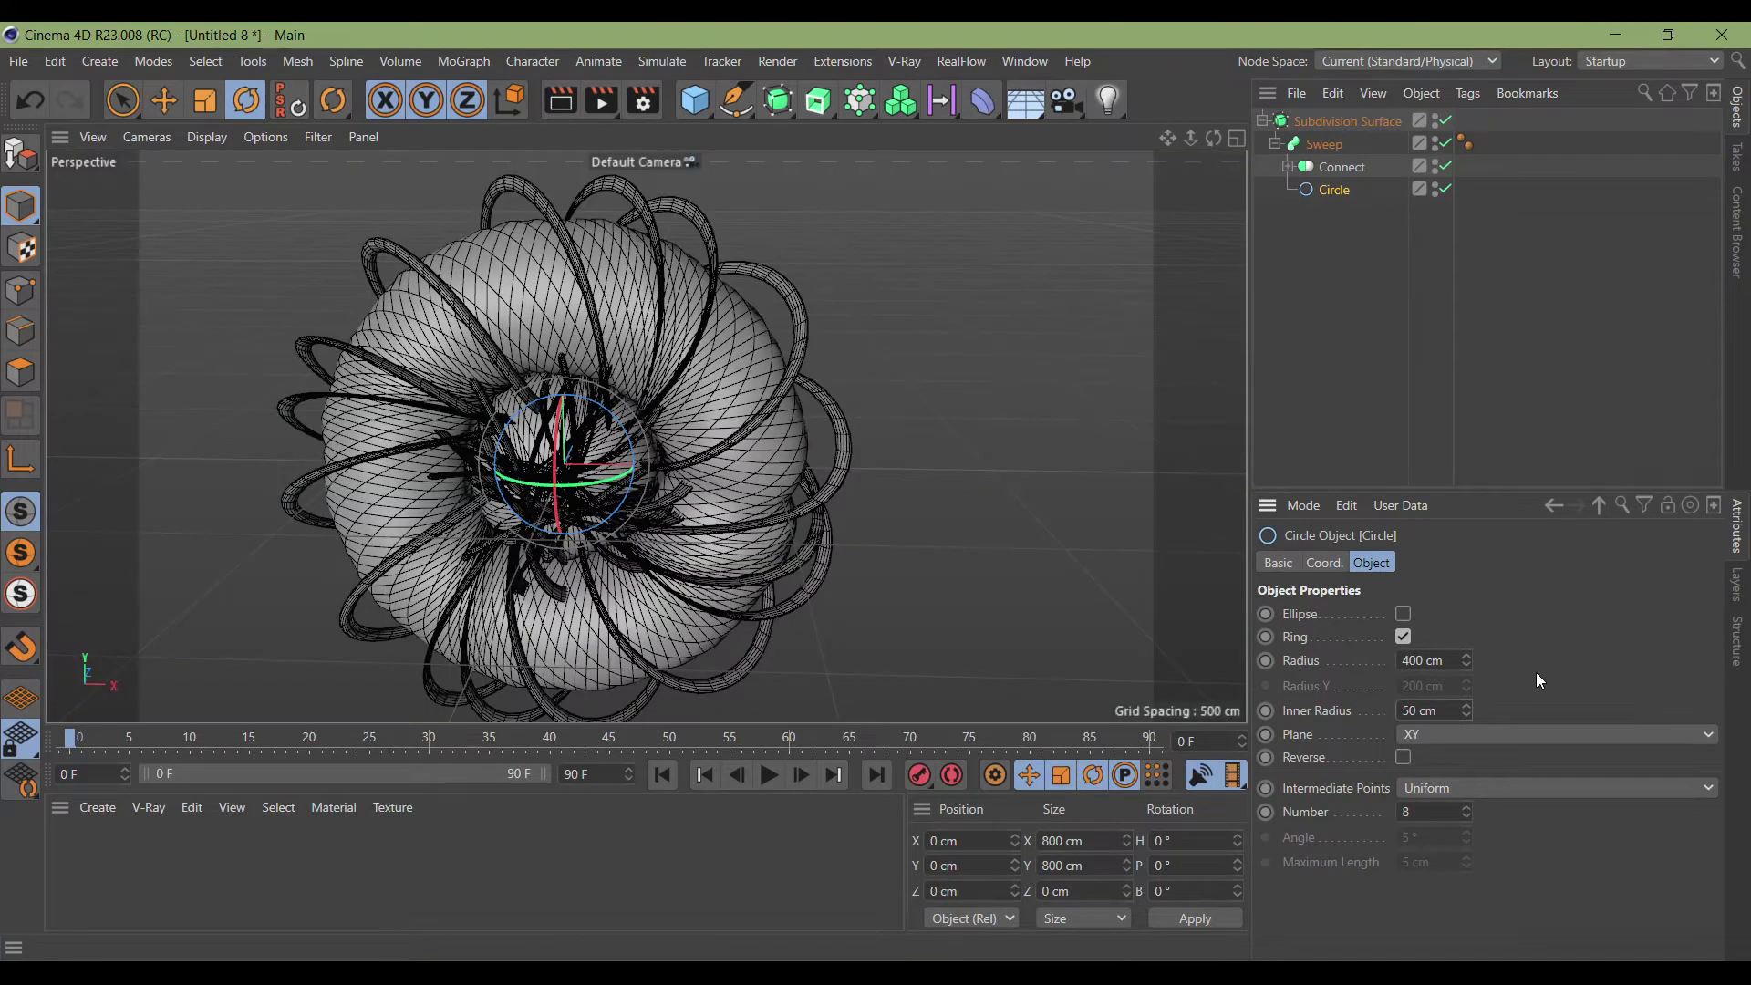
mouse_move(1214, 136)
left_mouse_down()
mouse_move(1149, 182)
mouse_move(1214, 137)
left_mouse_up()
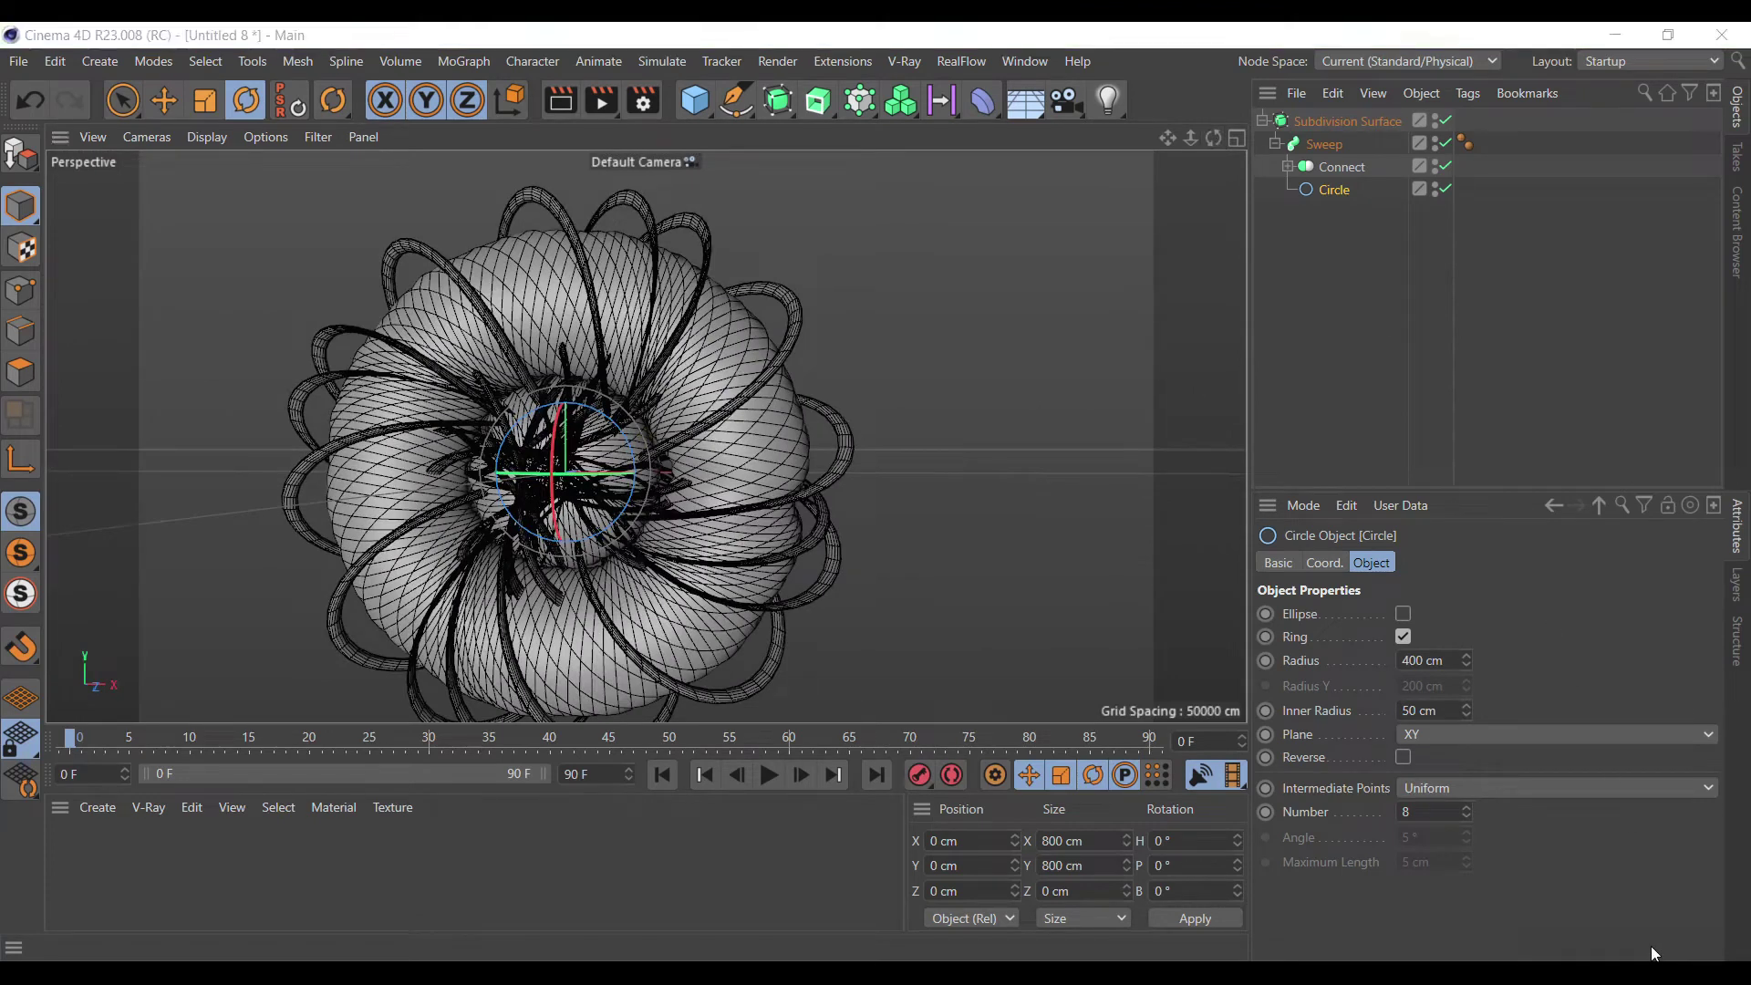
left_click(1403, 636)
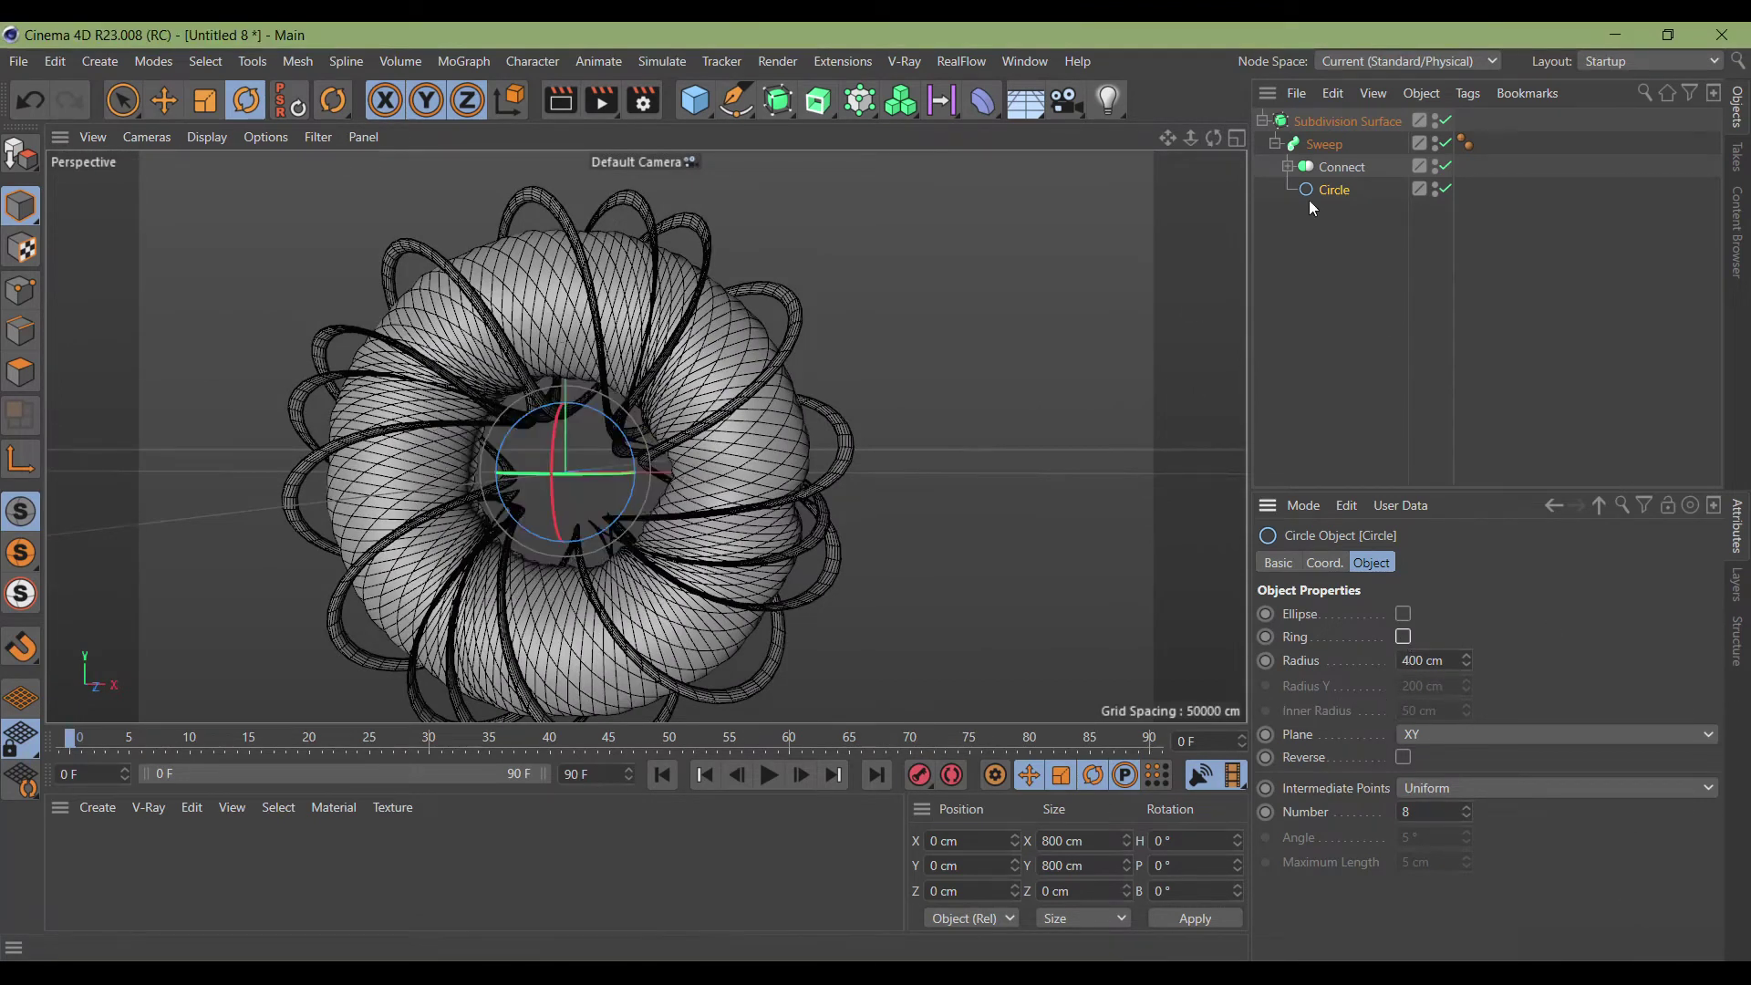
left_click(1287, 166)
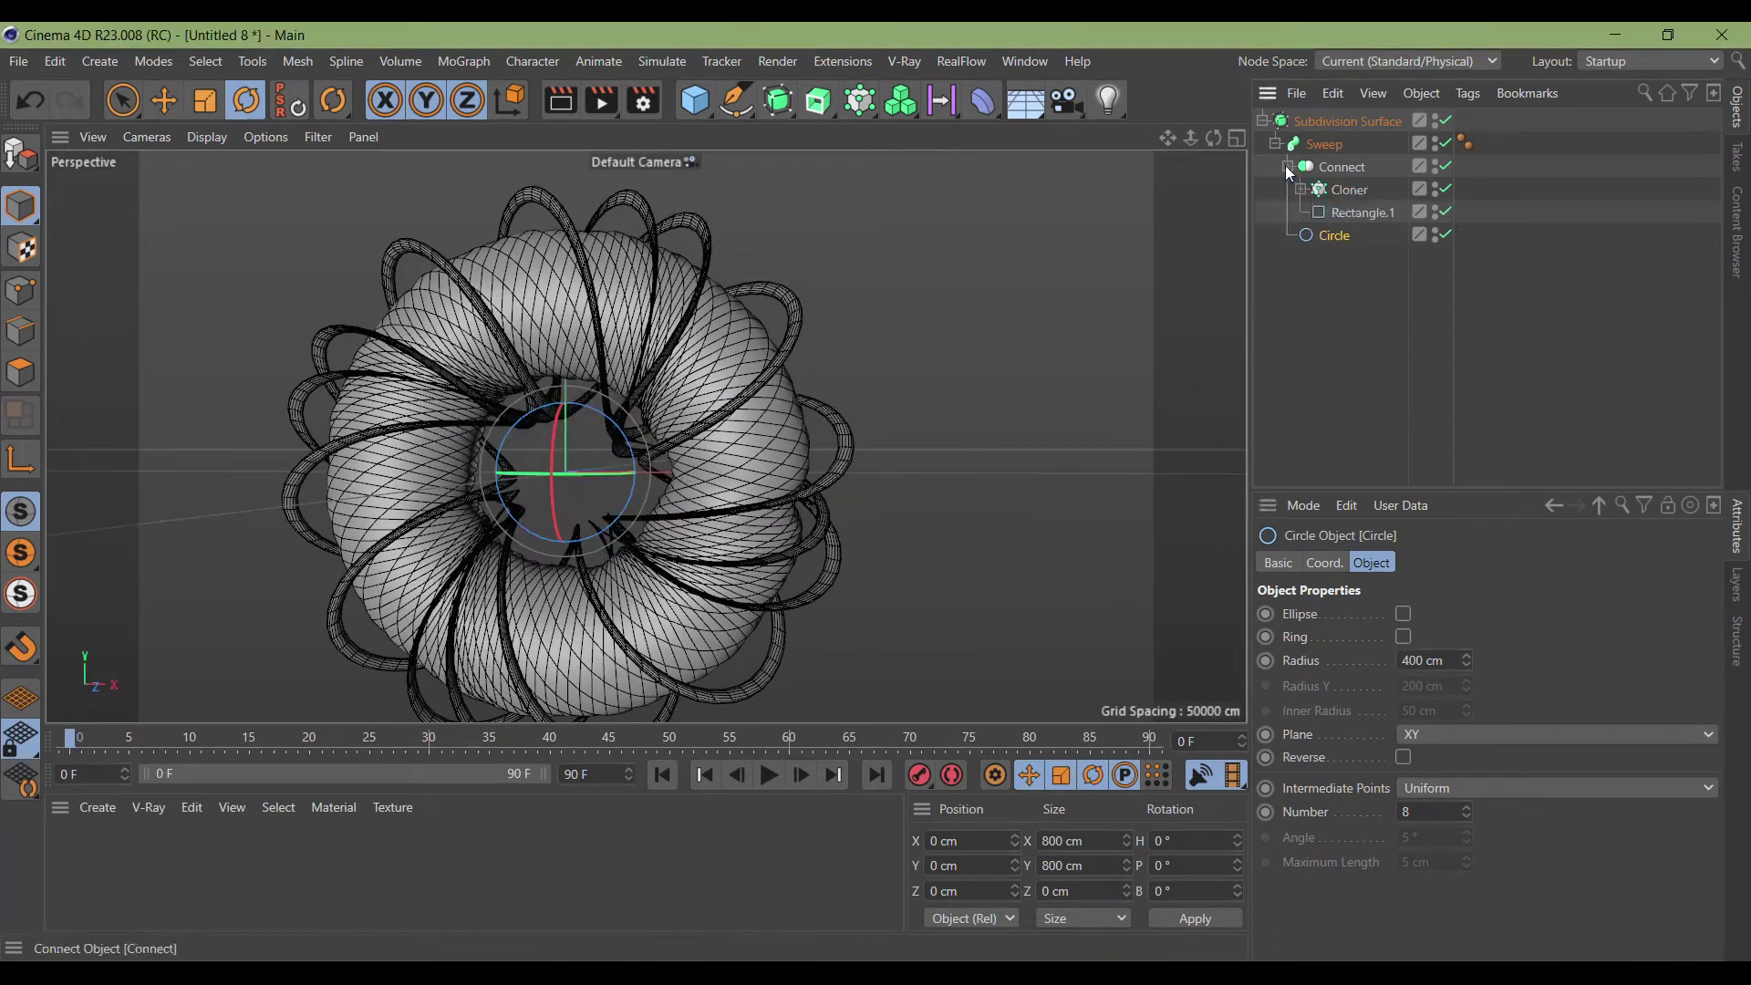
Round Rectangle.1's corners with a 50 cm radius and render a preview of the petals.
left_click(1355, 211)
left_click(1404, 663)
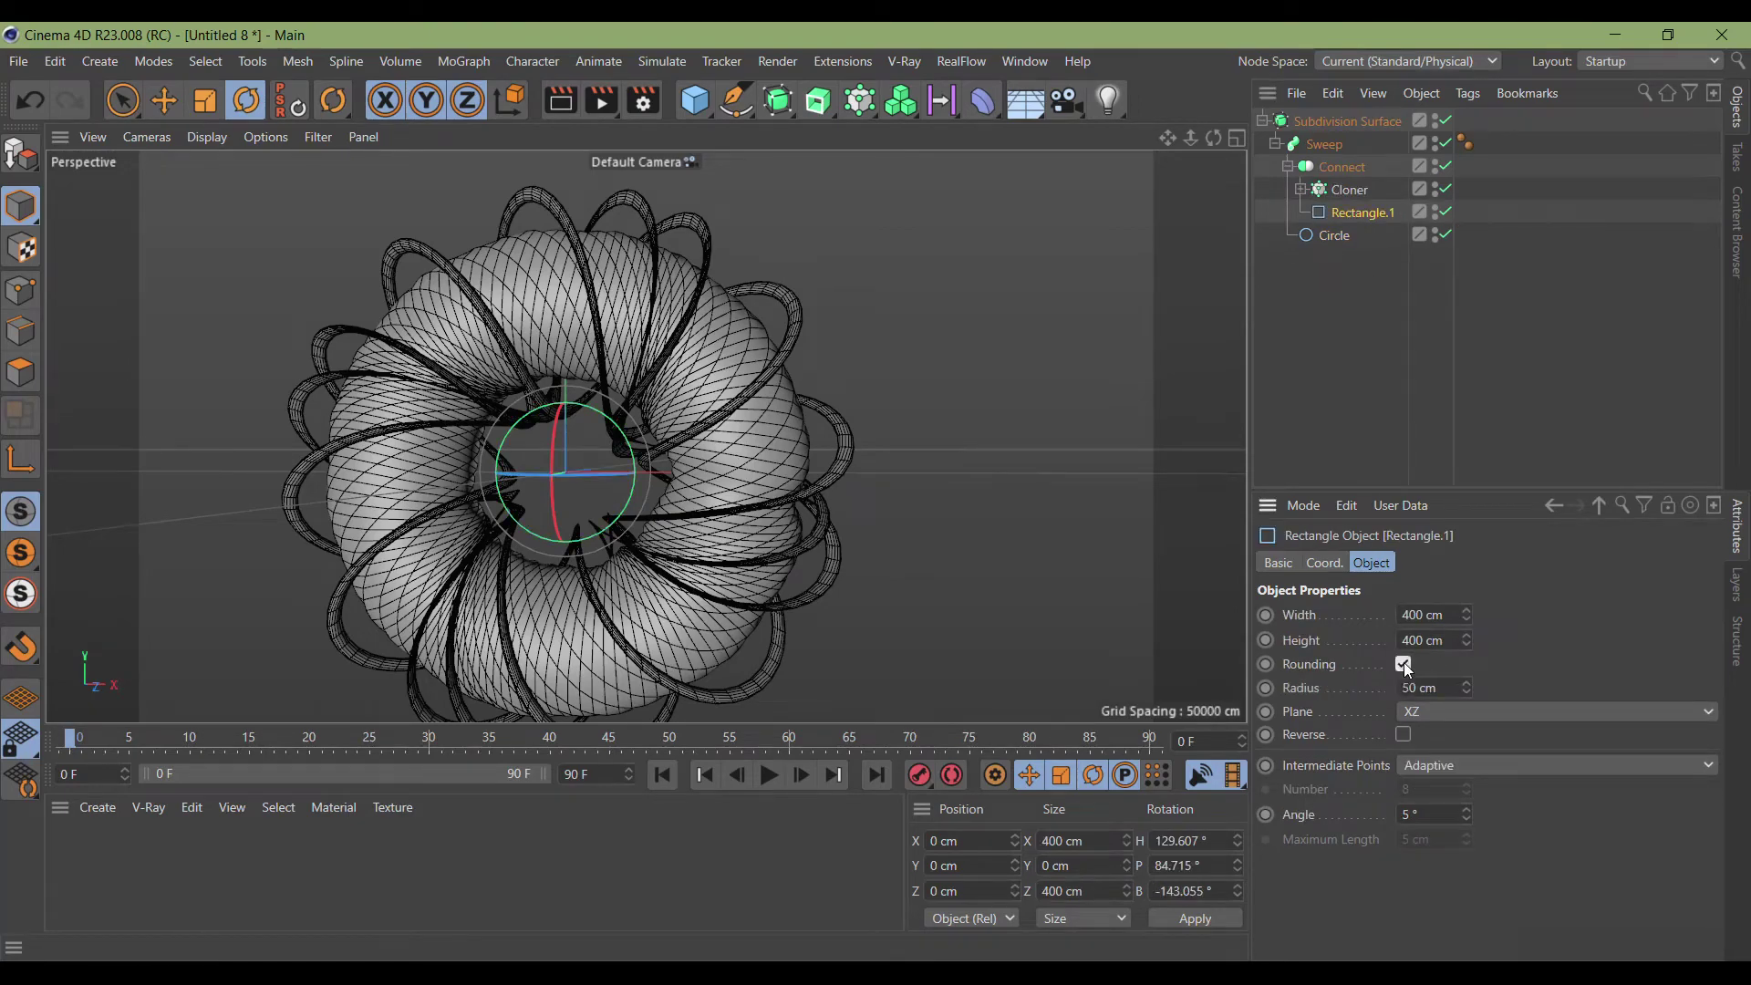
left_click_drag(1213, 138, 1240, 155)
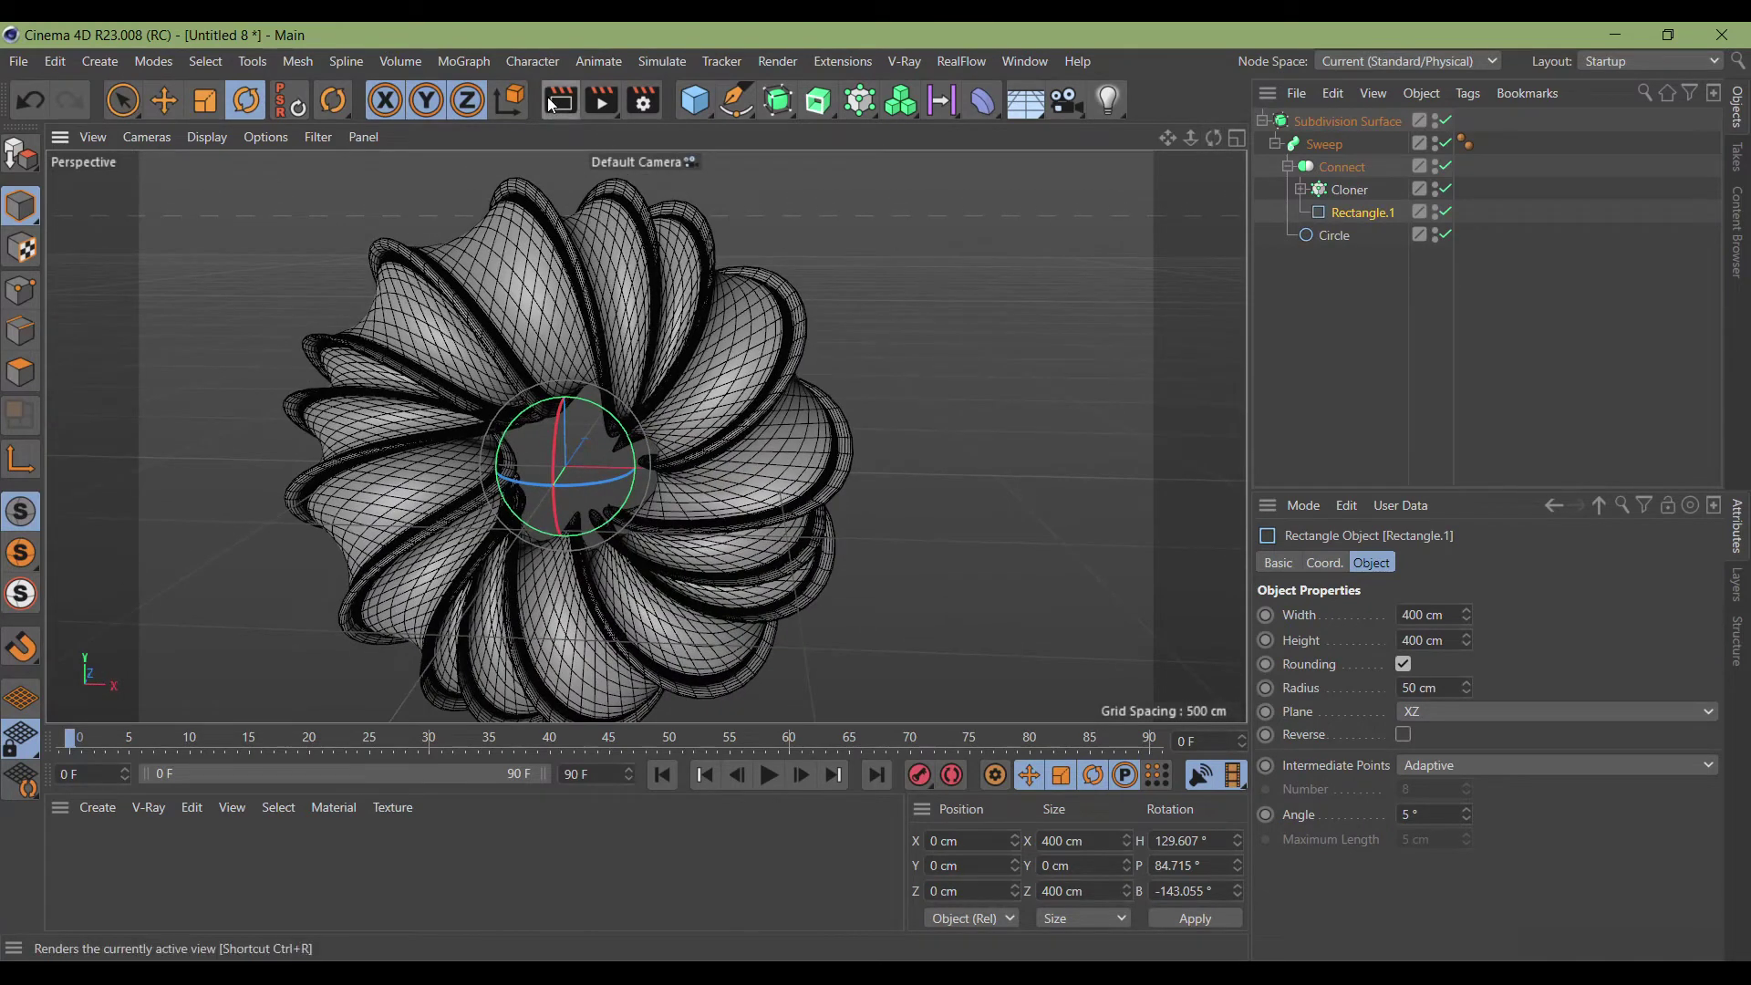
left_click(561, 101)
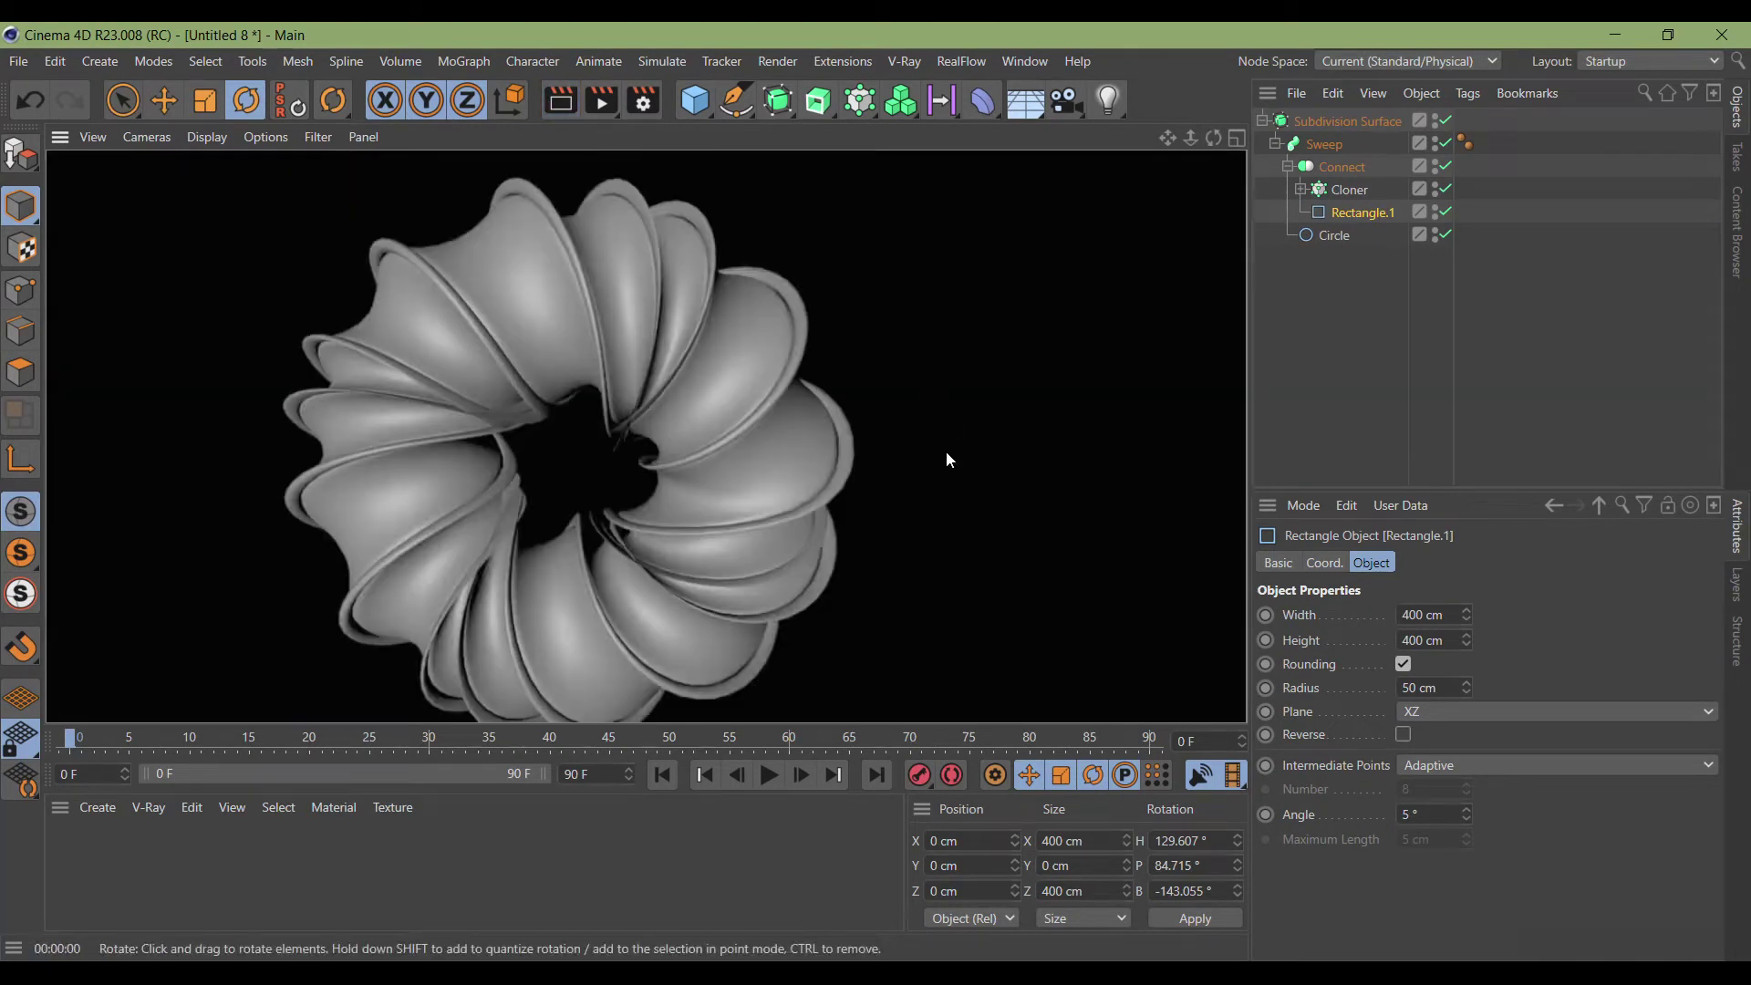
Lower the Sweep's Isoparm Subdivision from 10 to 5.
left_click(1324, 144)
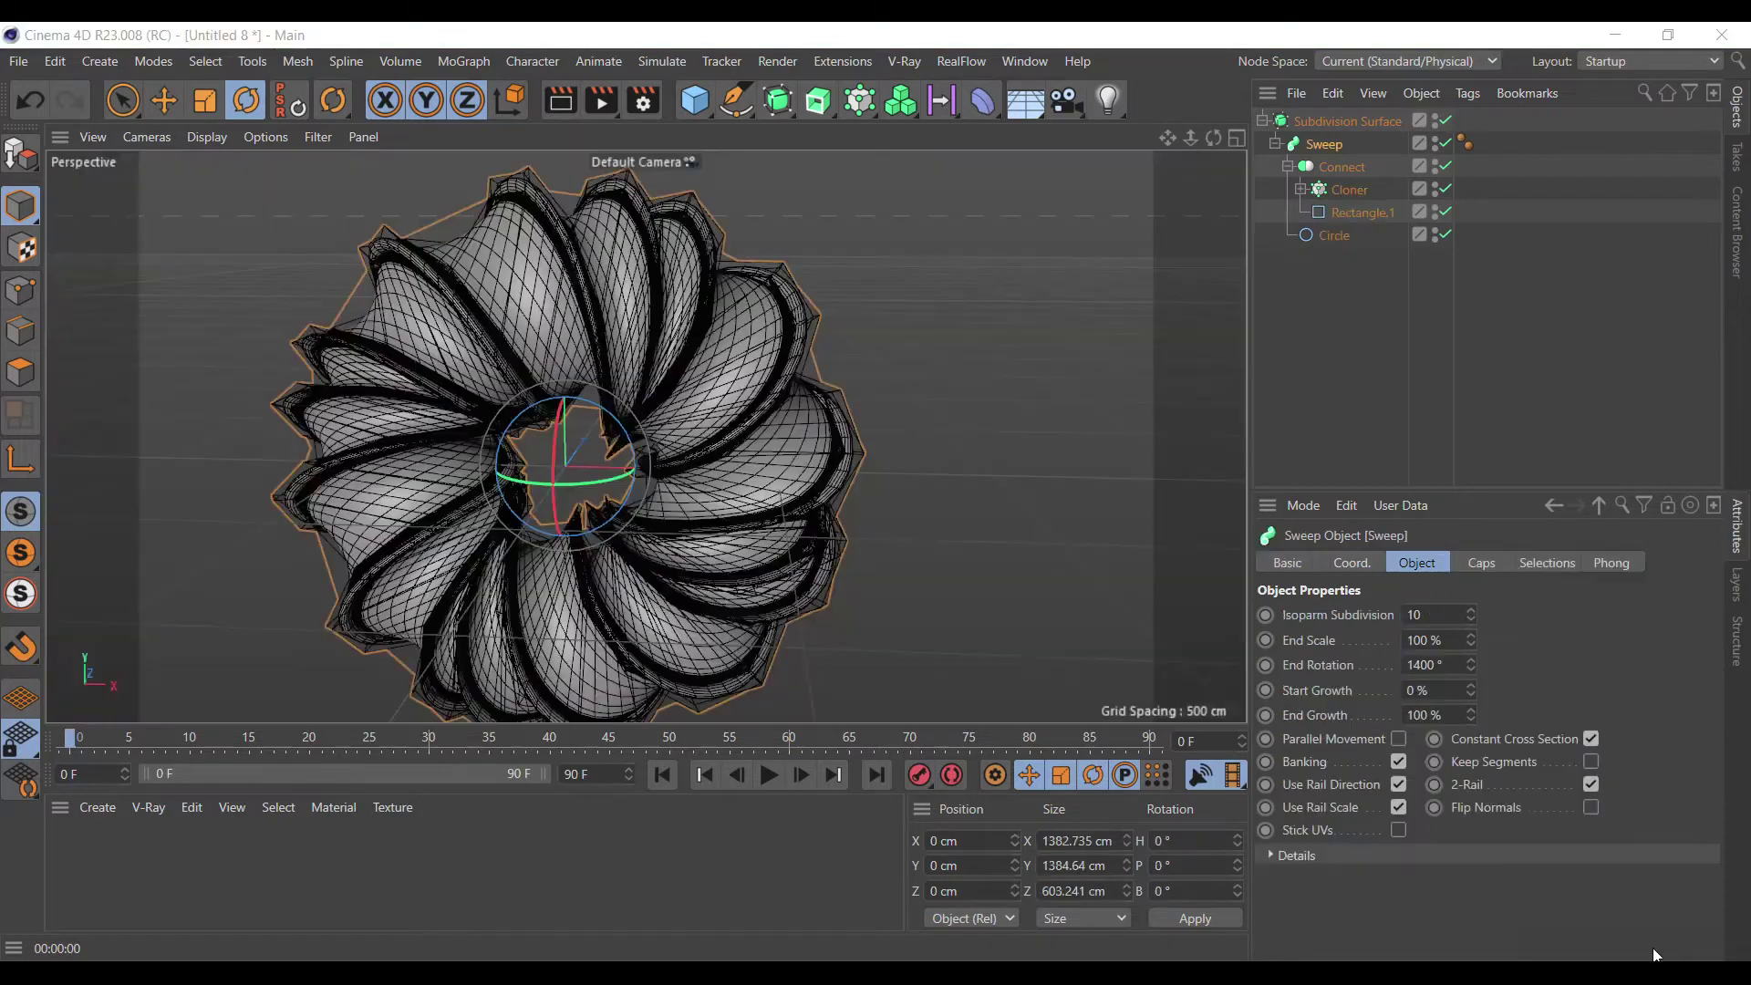
left_click(1423, 615)
type("5")
key("Return")
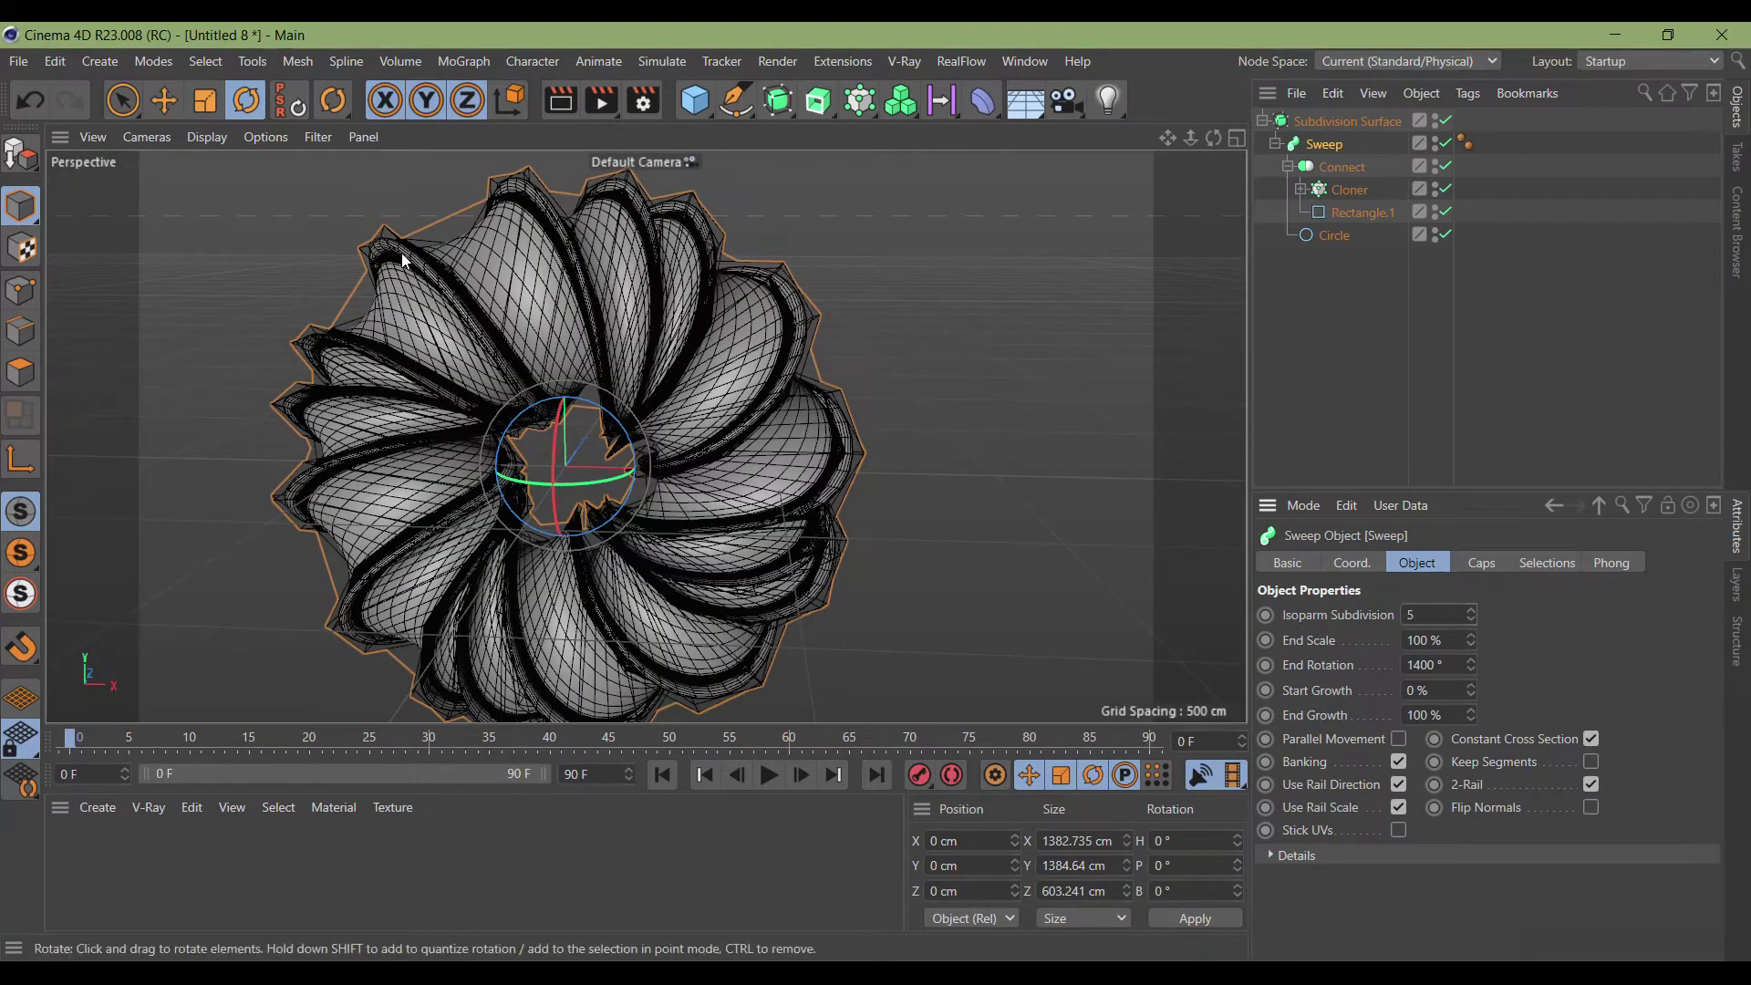
Switch to plain Gouraud shading and render a preview of the flower from a new angle.
left_click(208, 137)
left_click(223, 171)
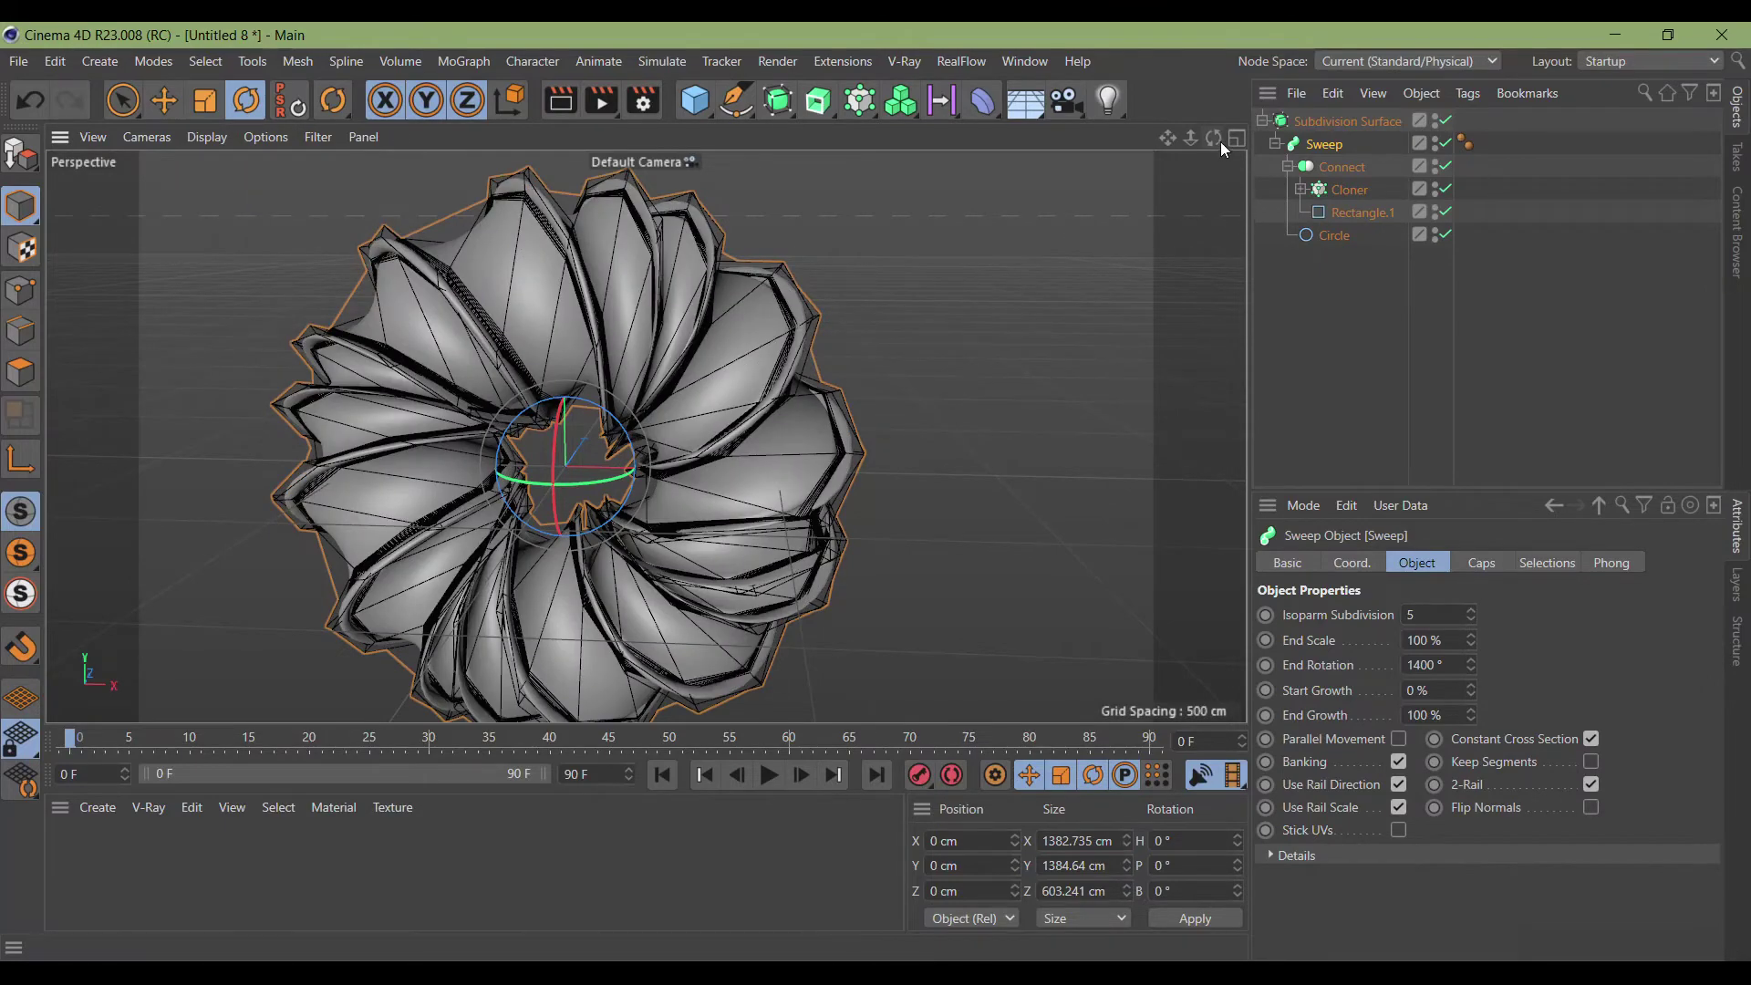
left_click_drag(1213, 138, 1140, 141)
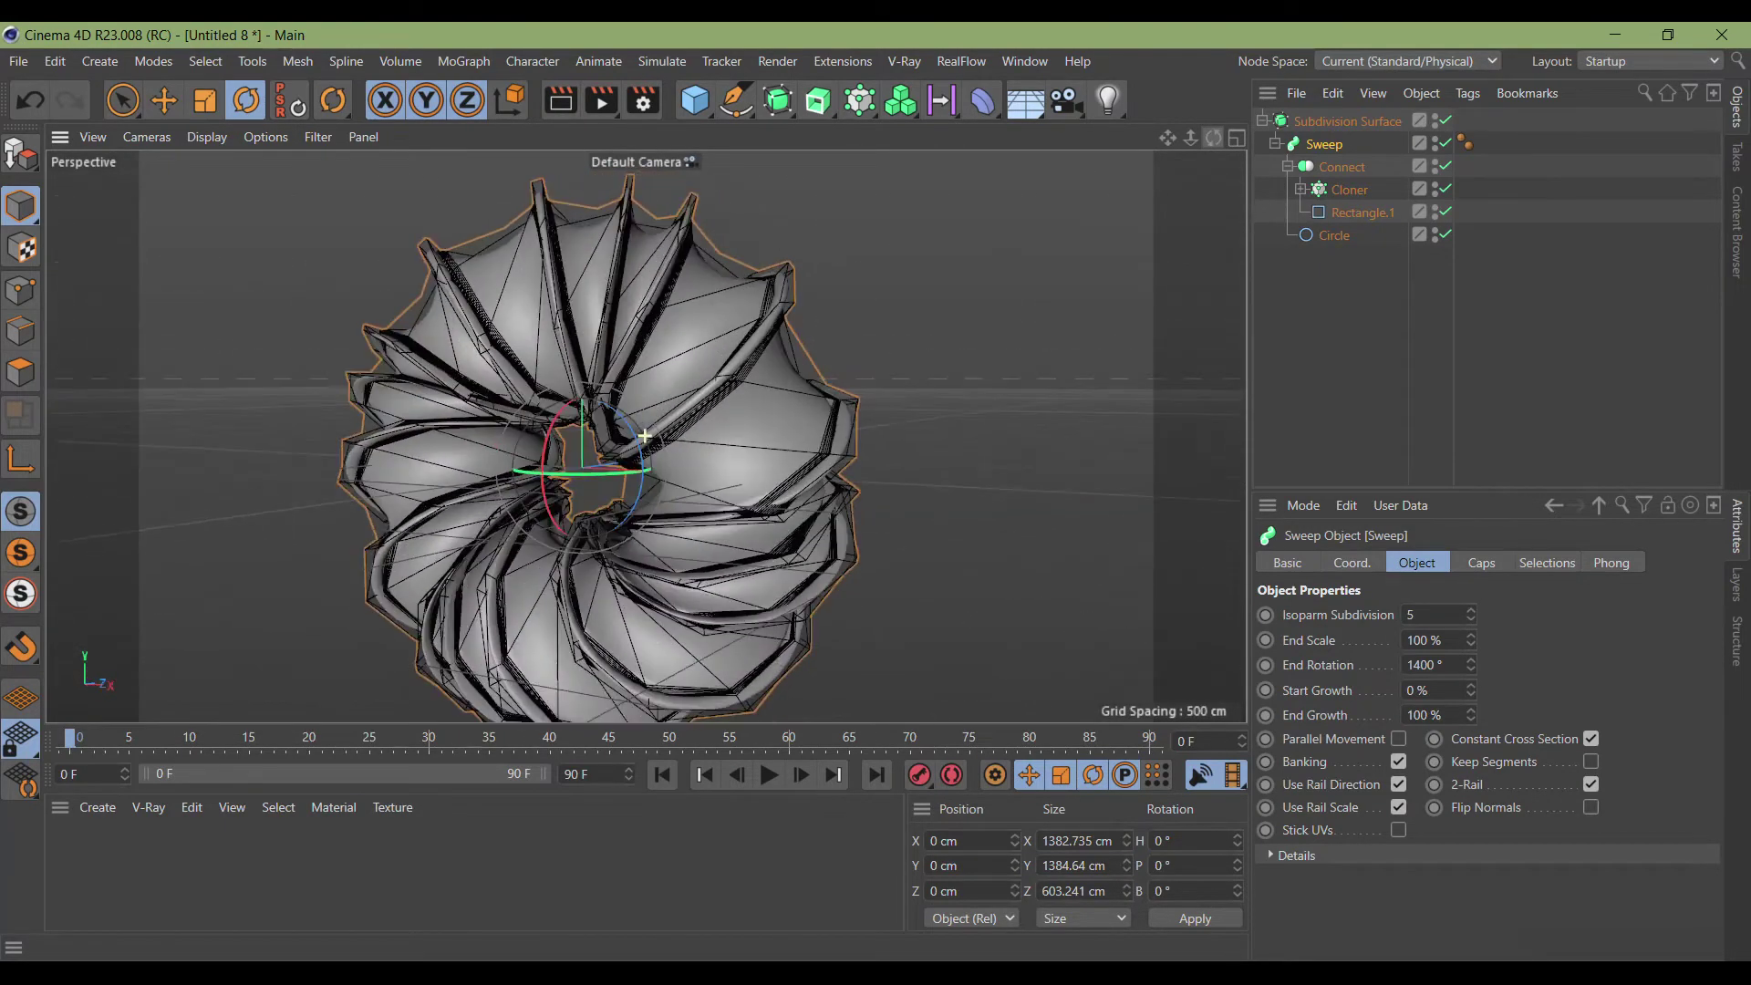
left_click_drag(1140, 141, 1036, 285)
left_click_drag(592, 410, 703, 368)
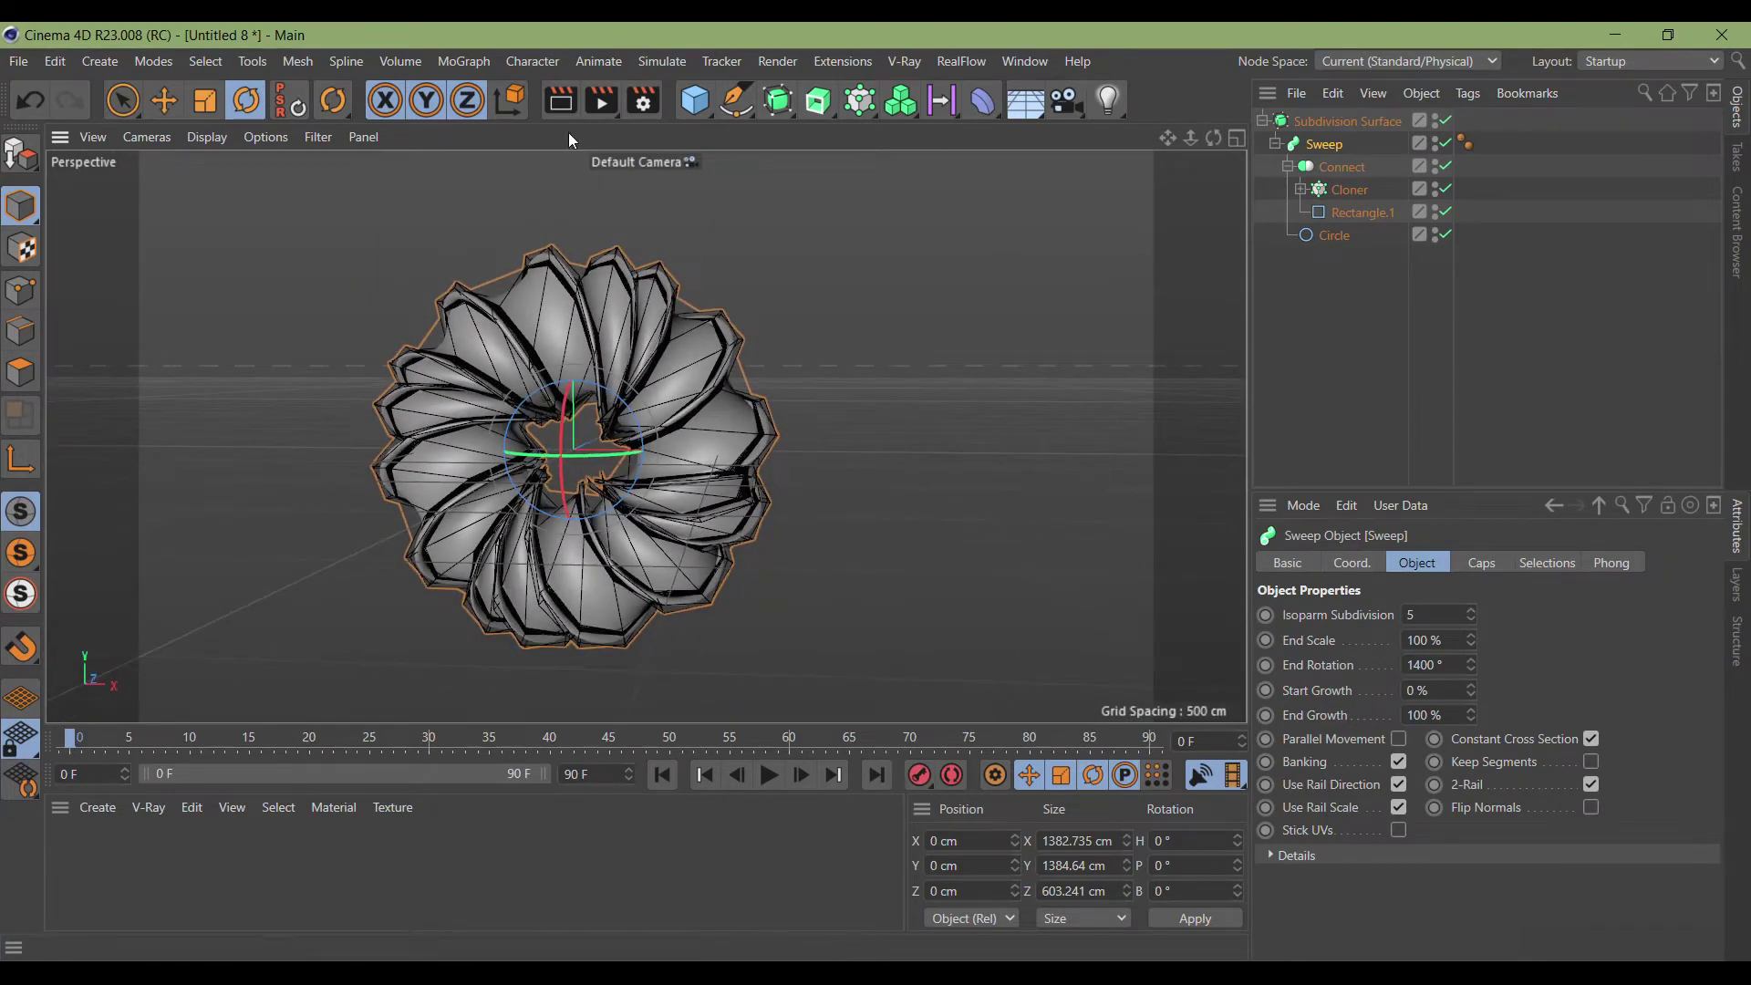
left_click(562, 107)
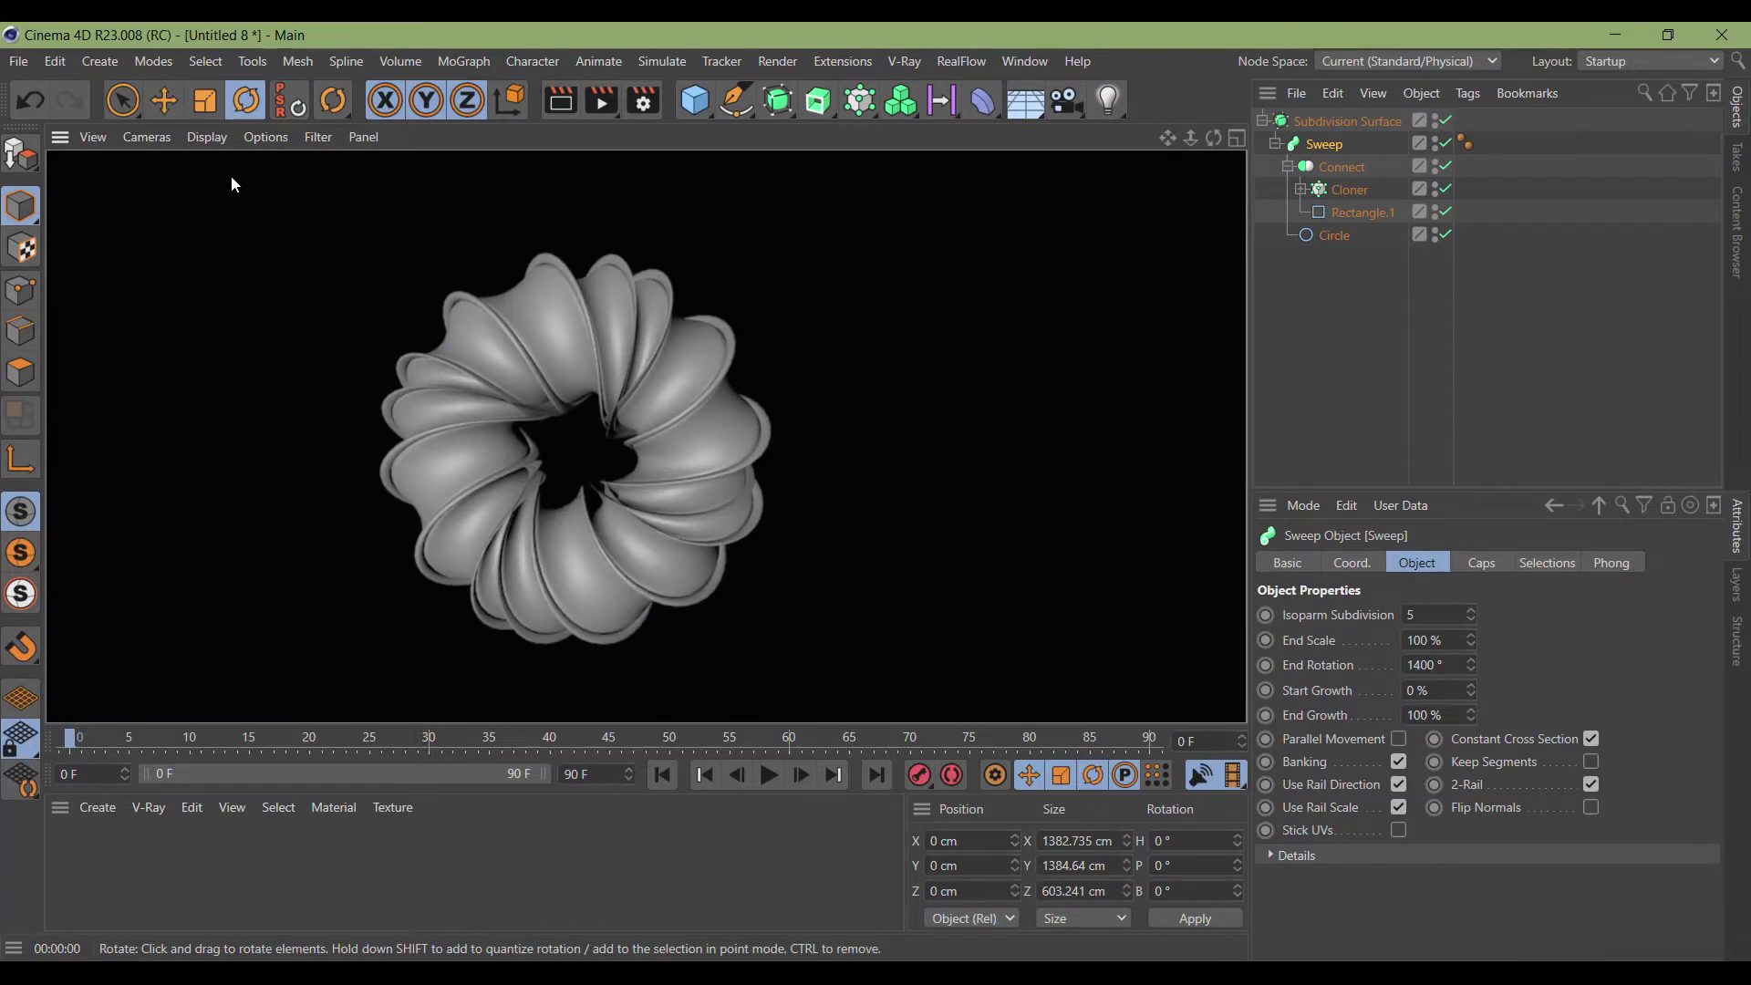
Add a Floor and lower it to about Y -860 cm beneath the torus.
left_click(164, 100)
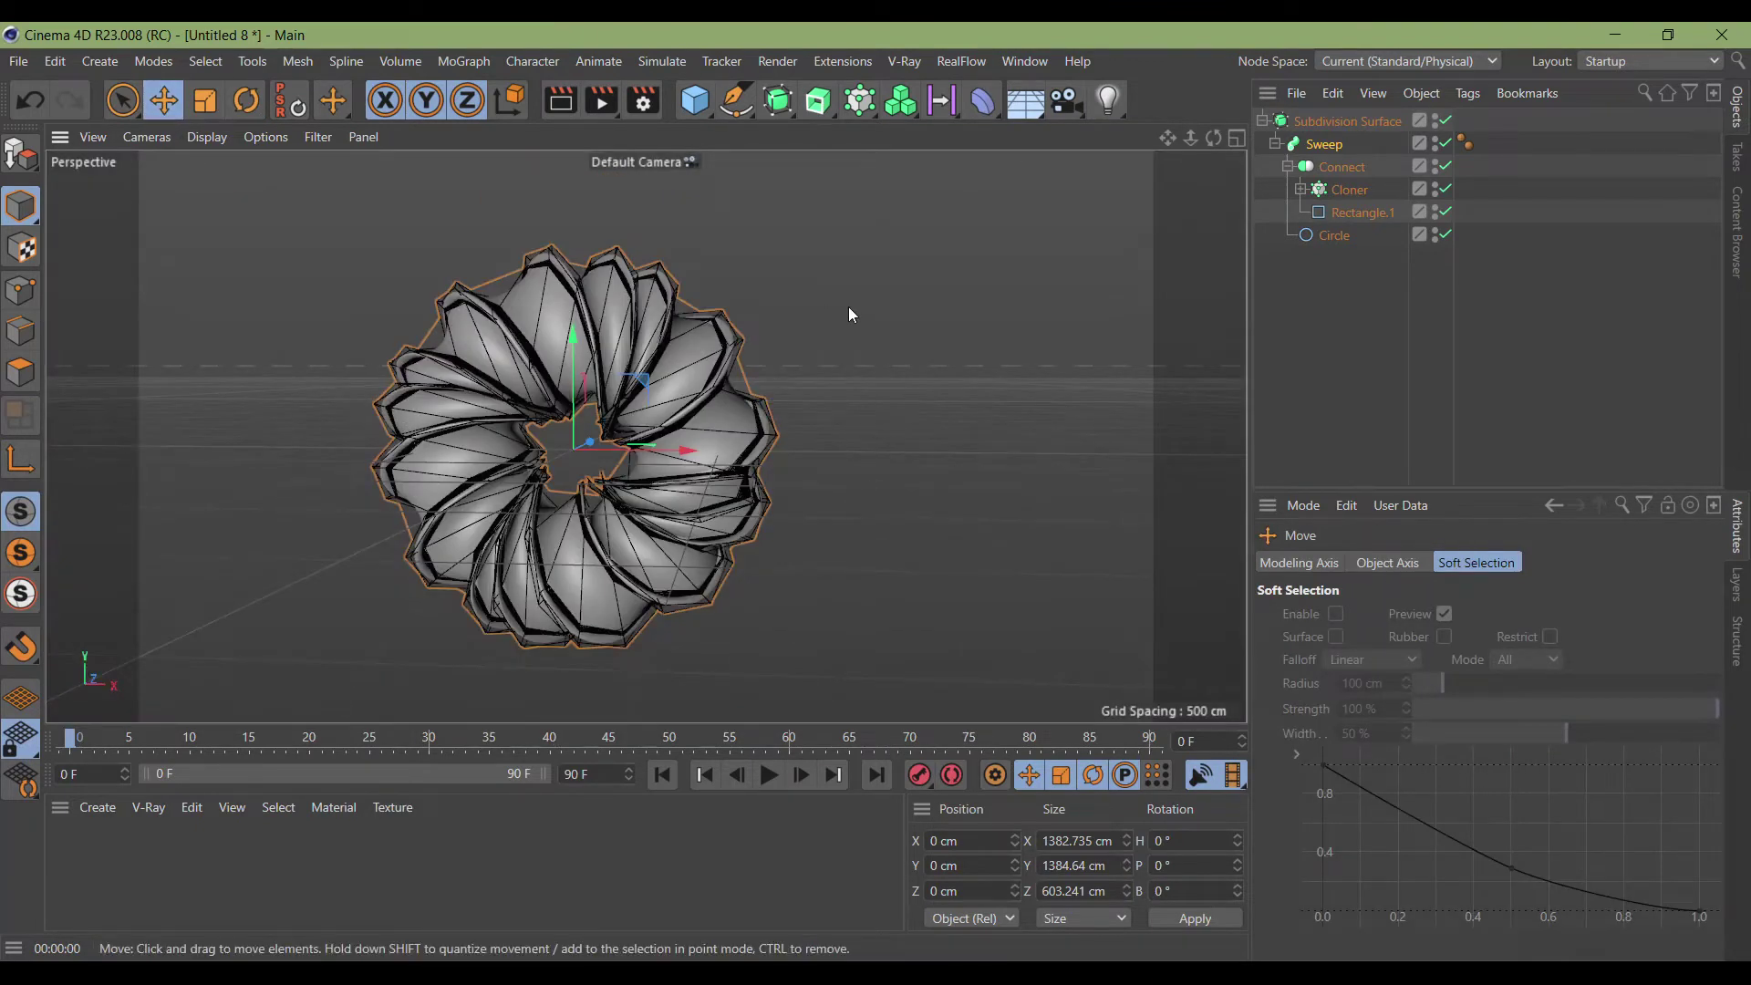
left_click(1025, 100)
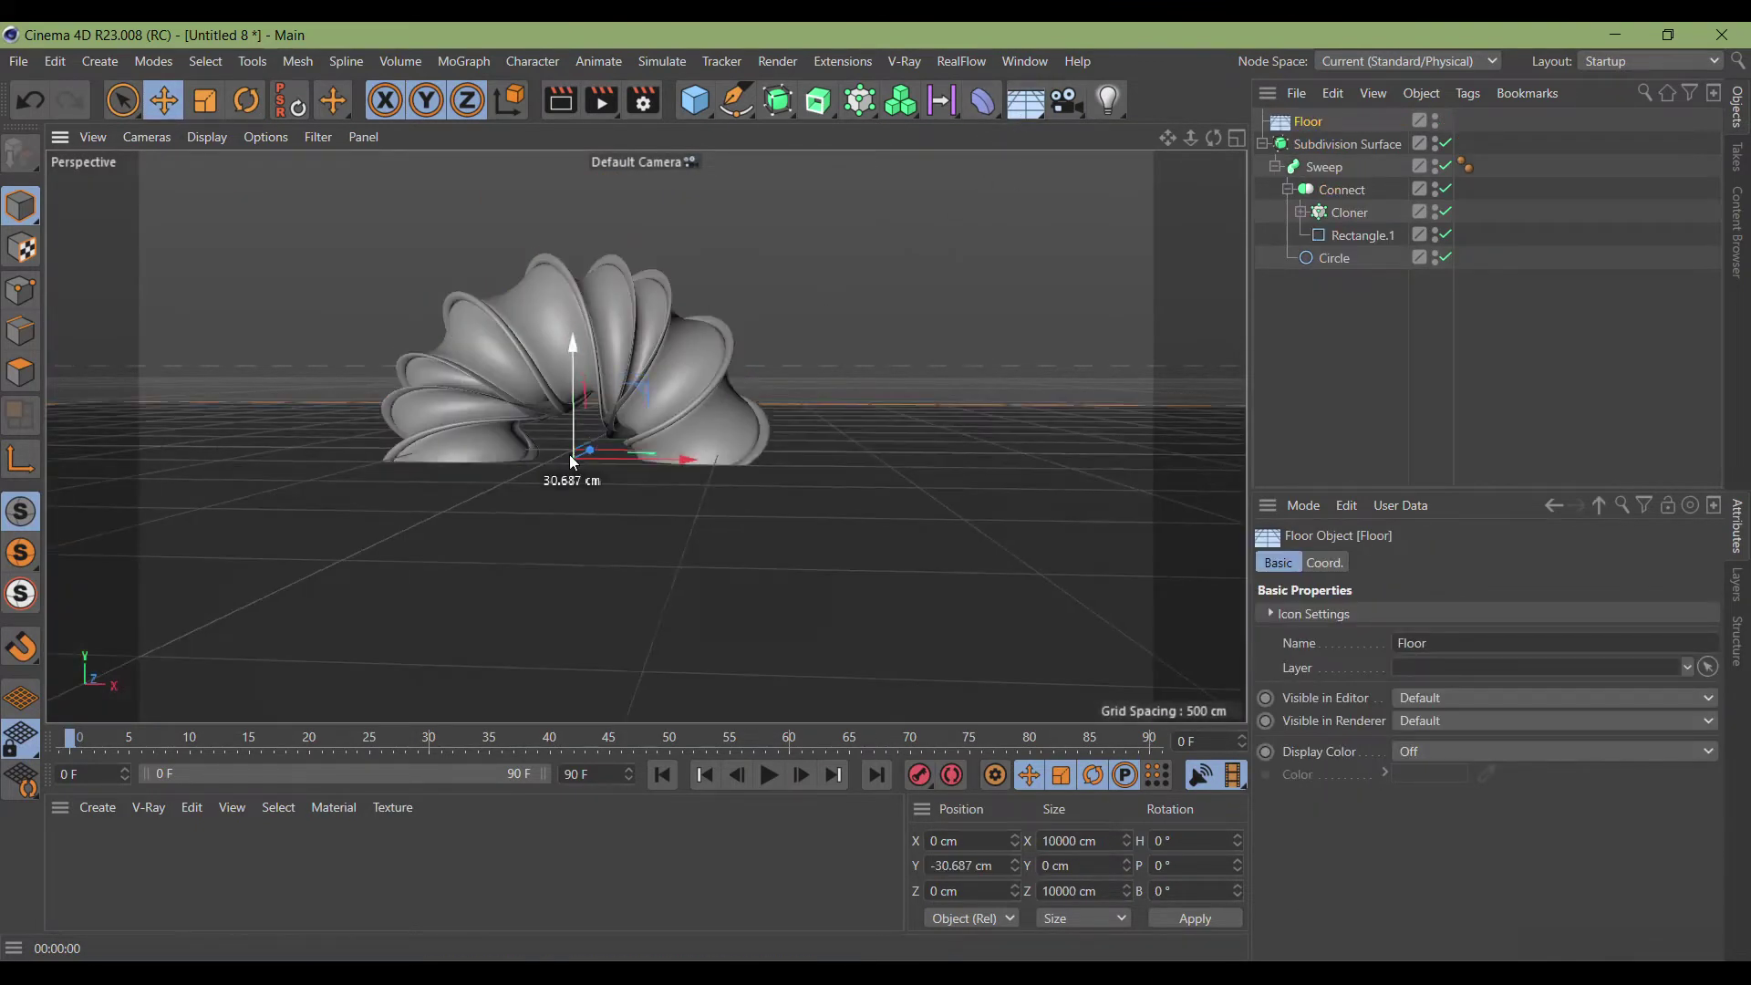
left_click_drag(573, 417, 519, 695)
Create a new standard material, Mat, and open it in the Material Editor.
left_click(103, 807)
mouse_move(132, 577)
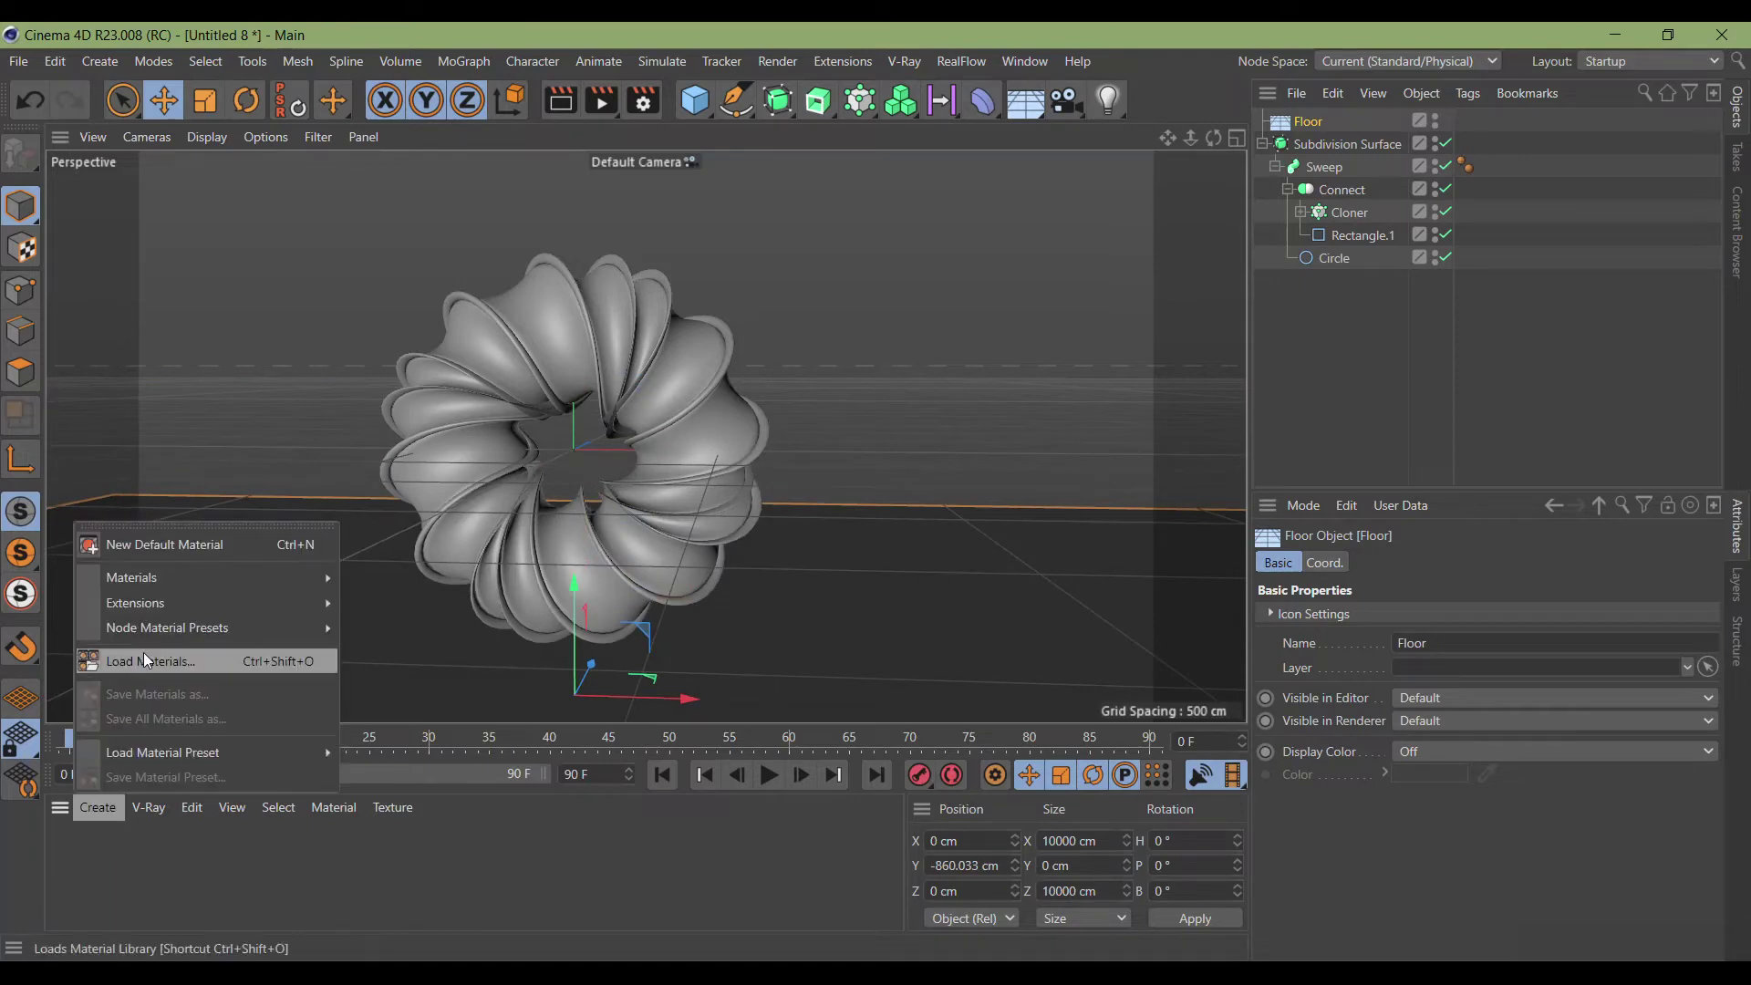
left_click(431, 605)
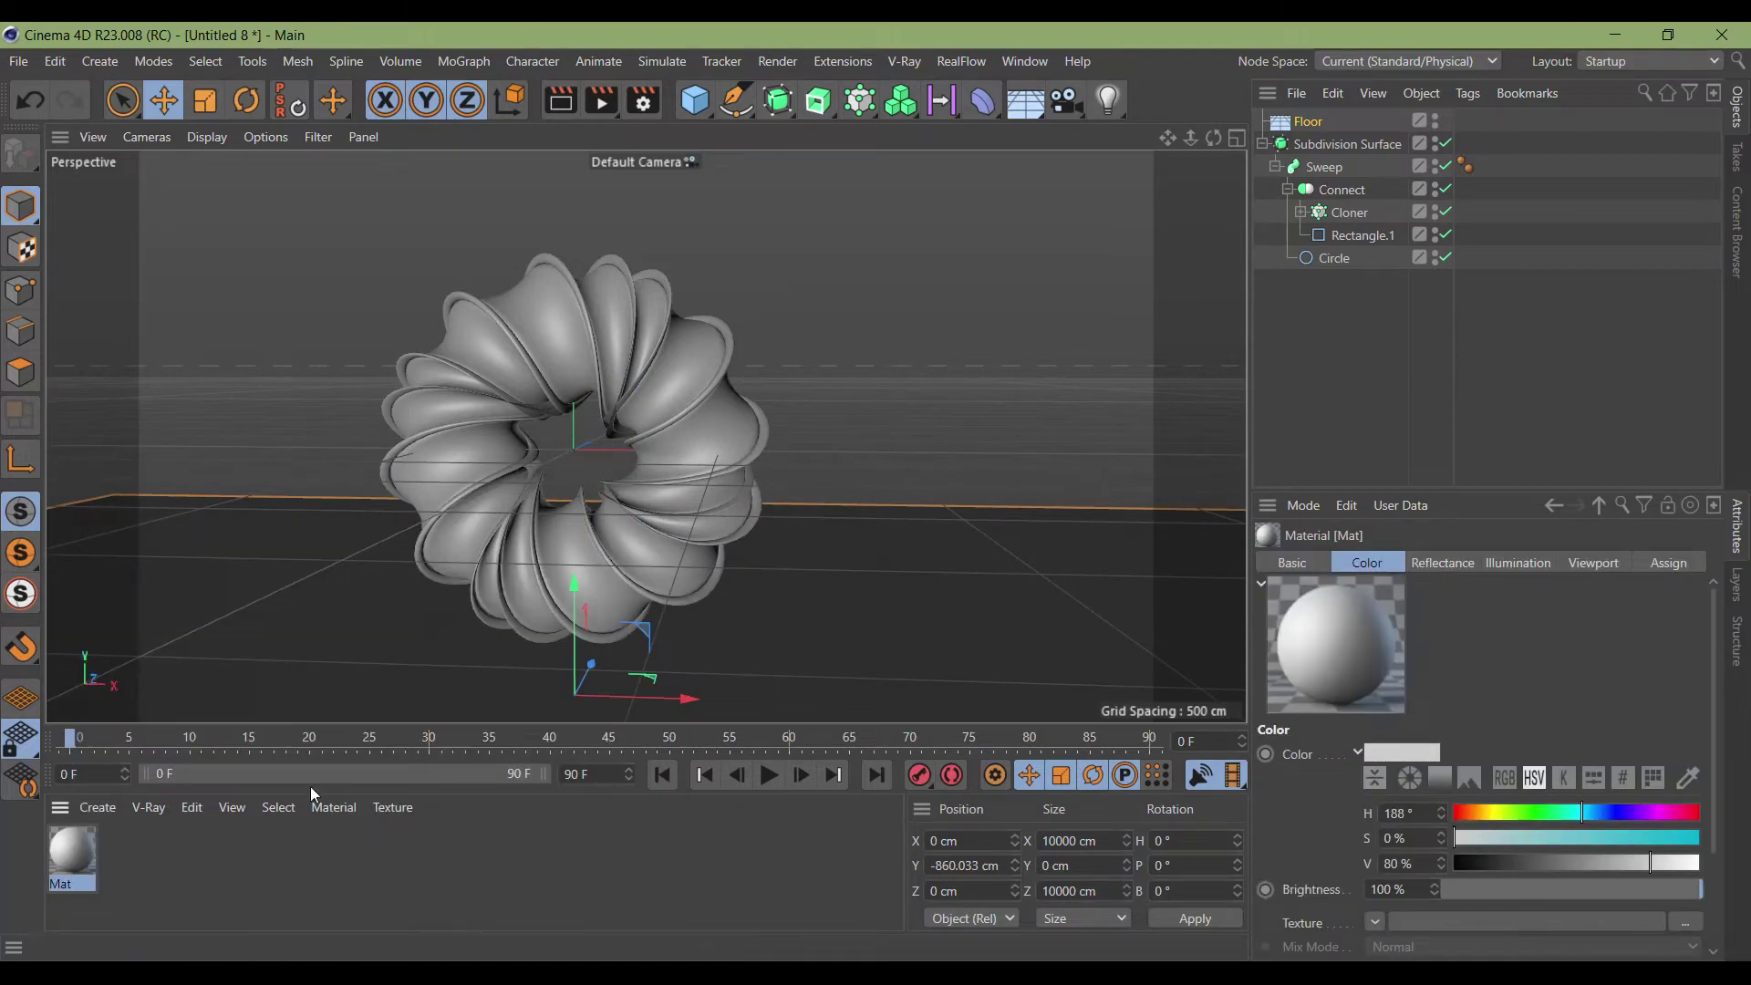
double_click(64, 854)
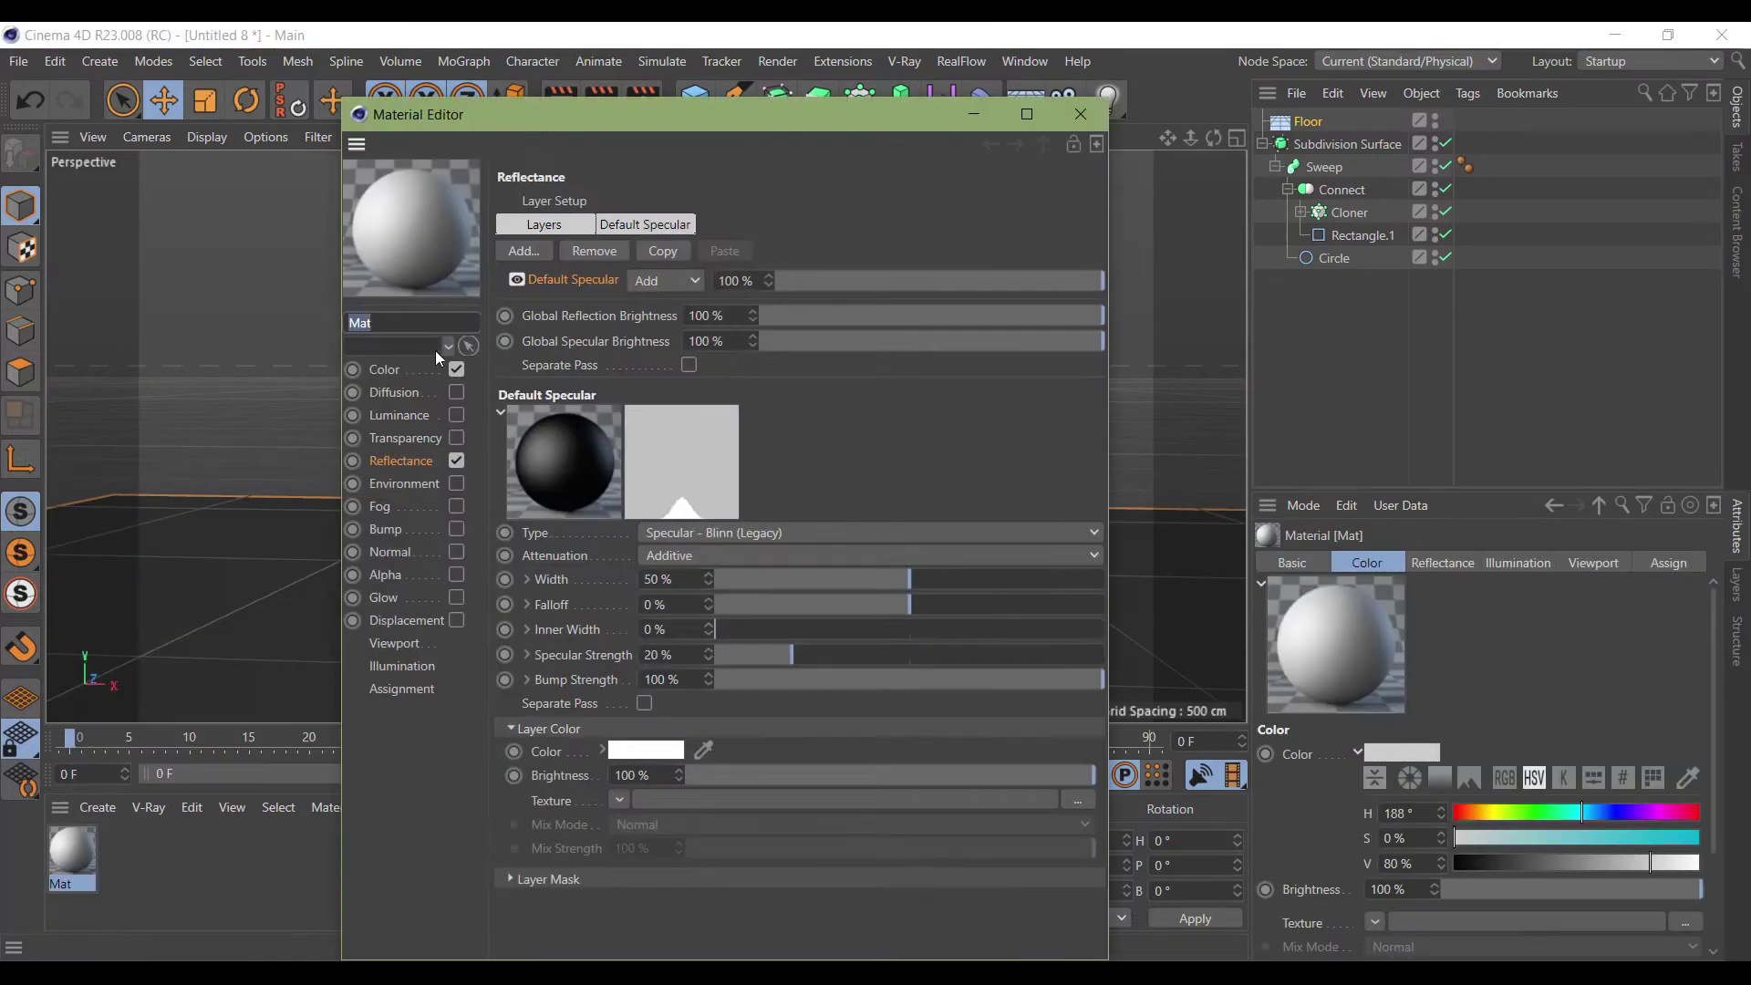
Give Mat a saturated teal colour and add a Beckmann reflectance layer at 87% brightness.
left_click(384, 370)
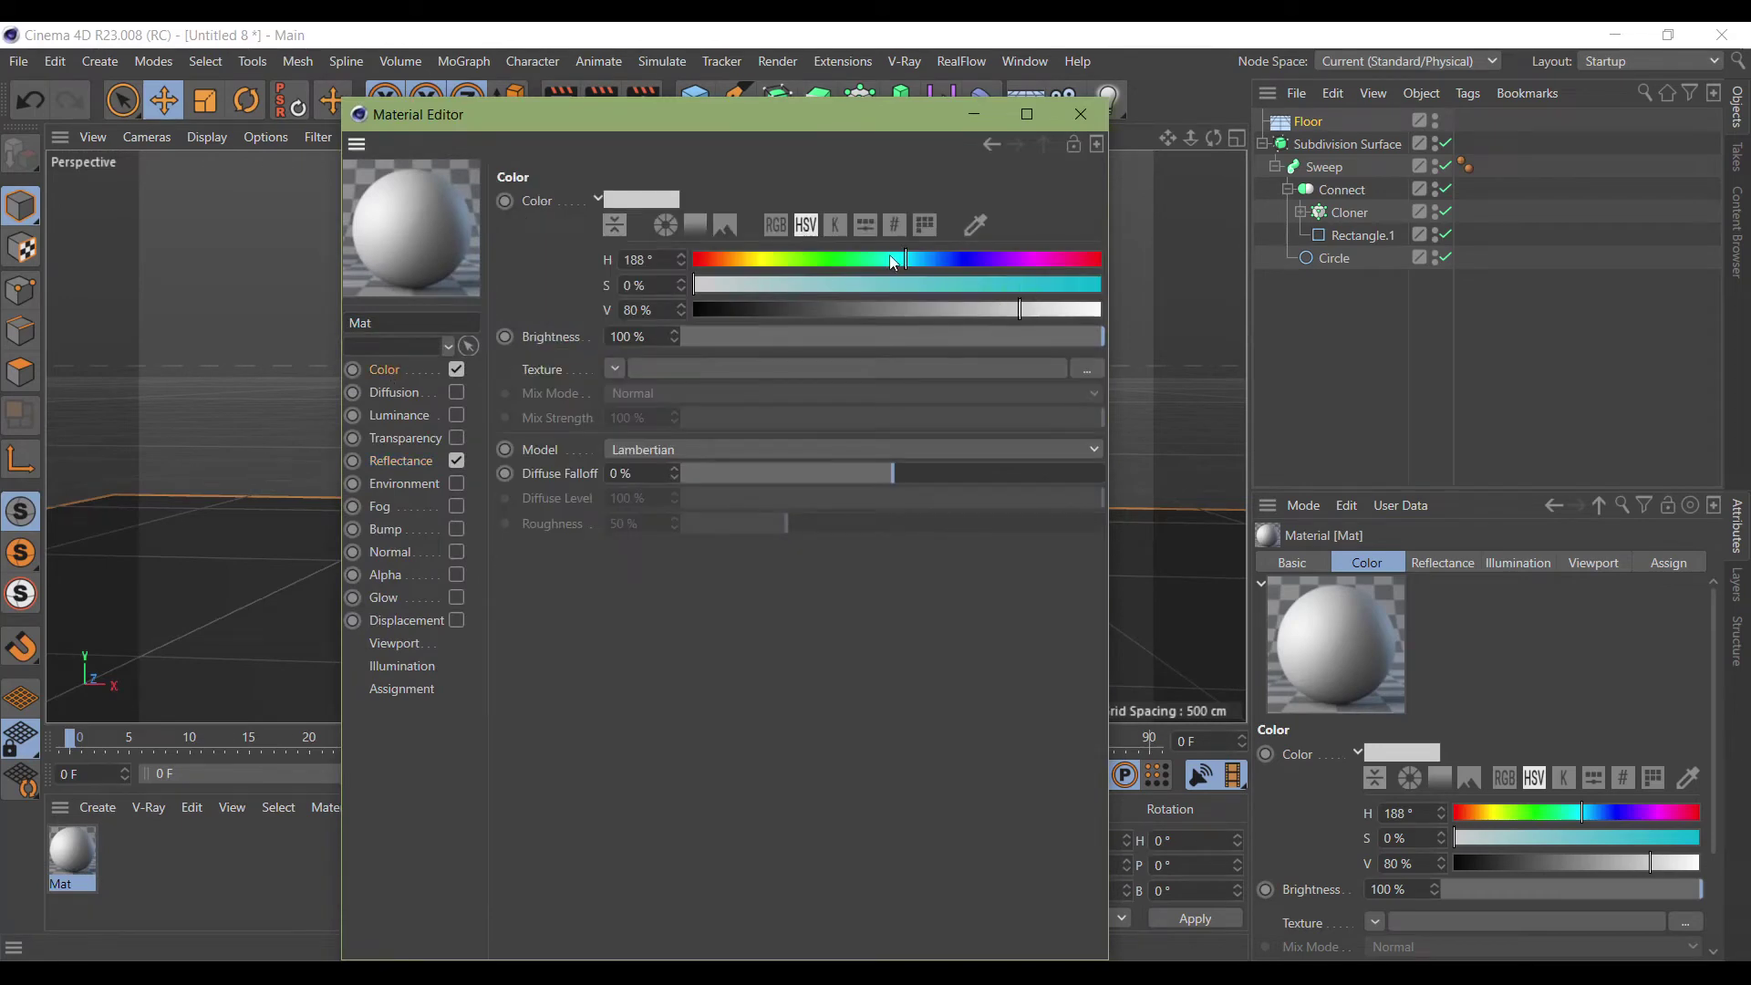
left_click(1085, 284)
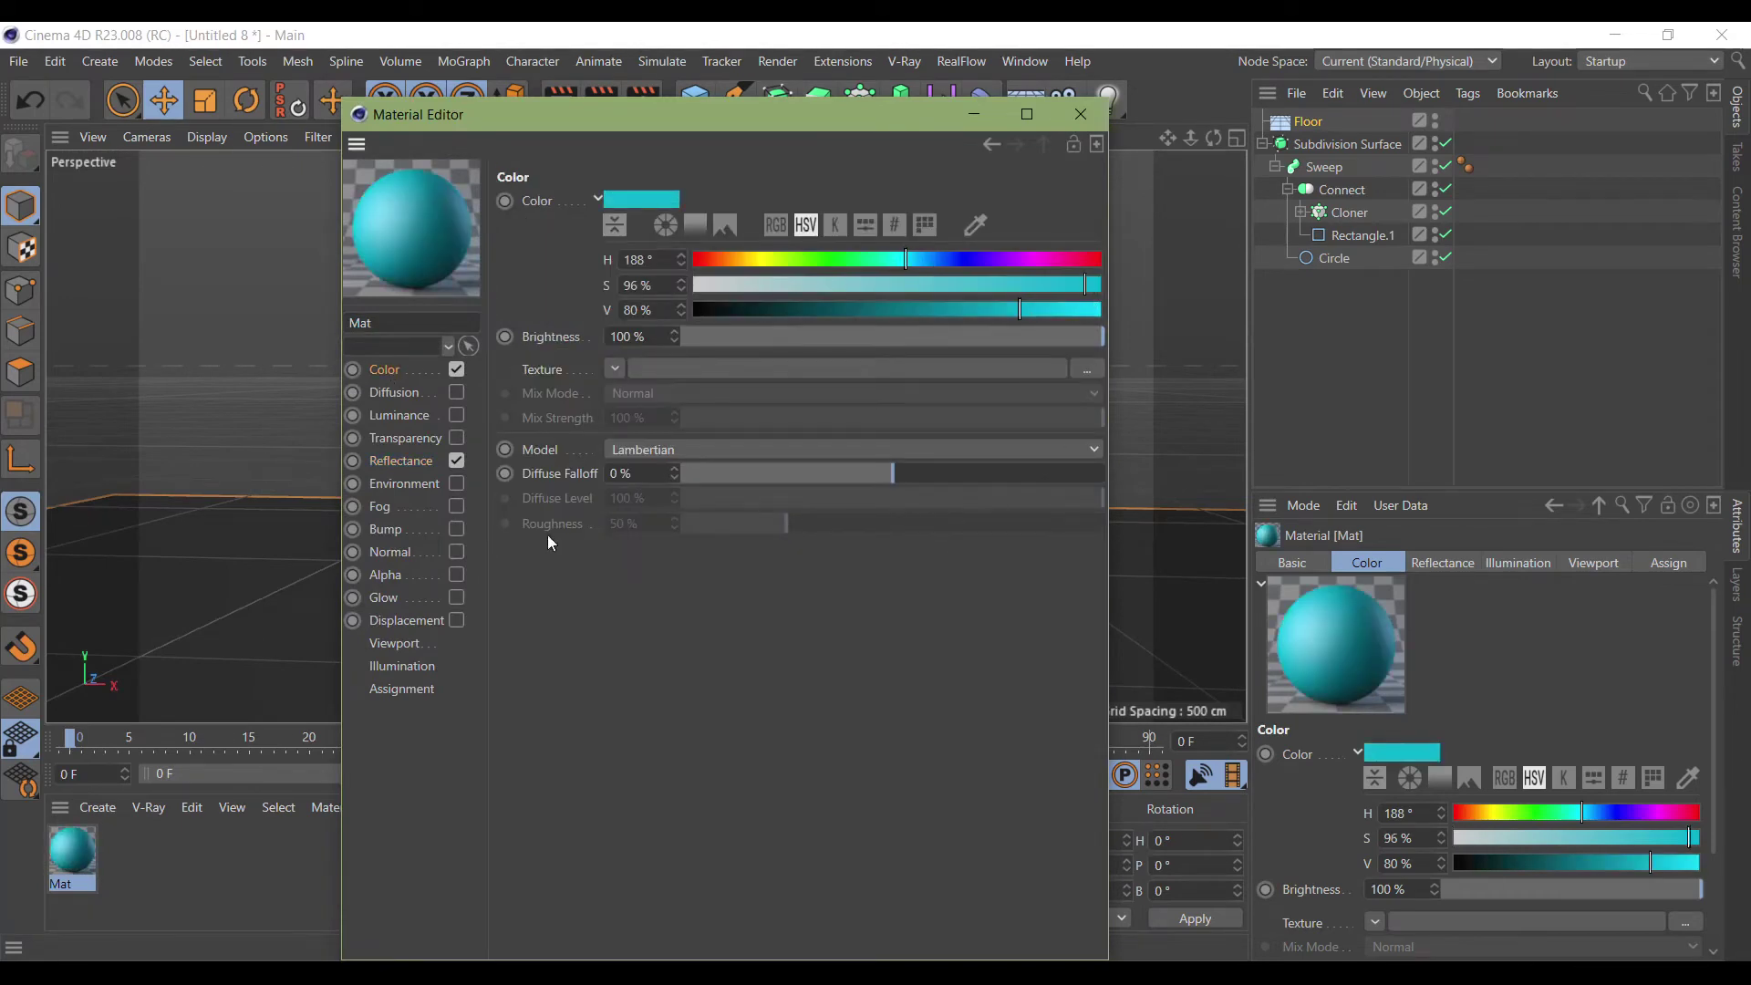
left_click(418, 461)
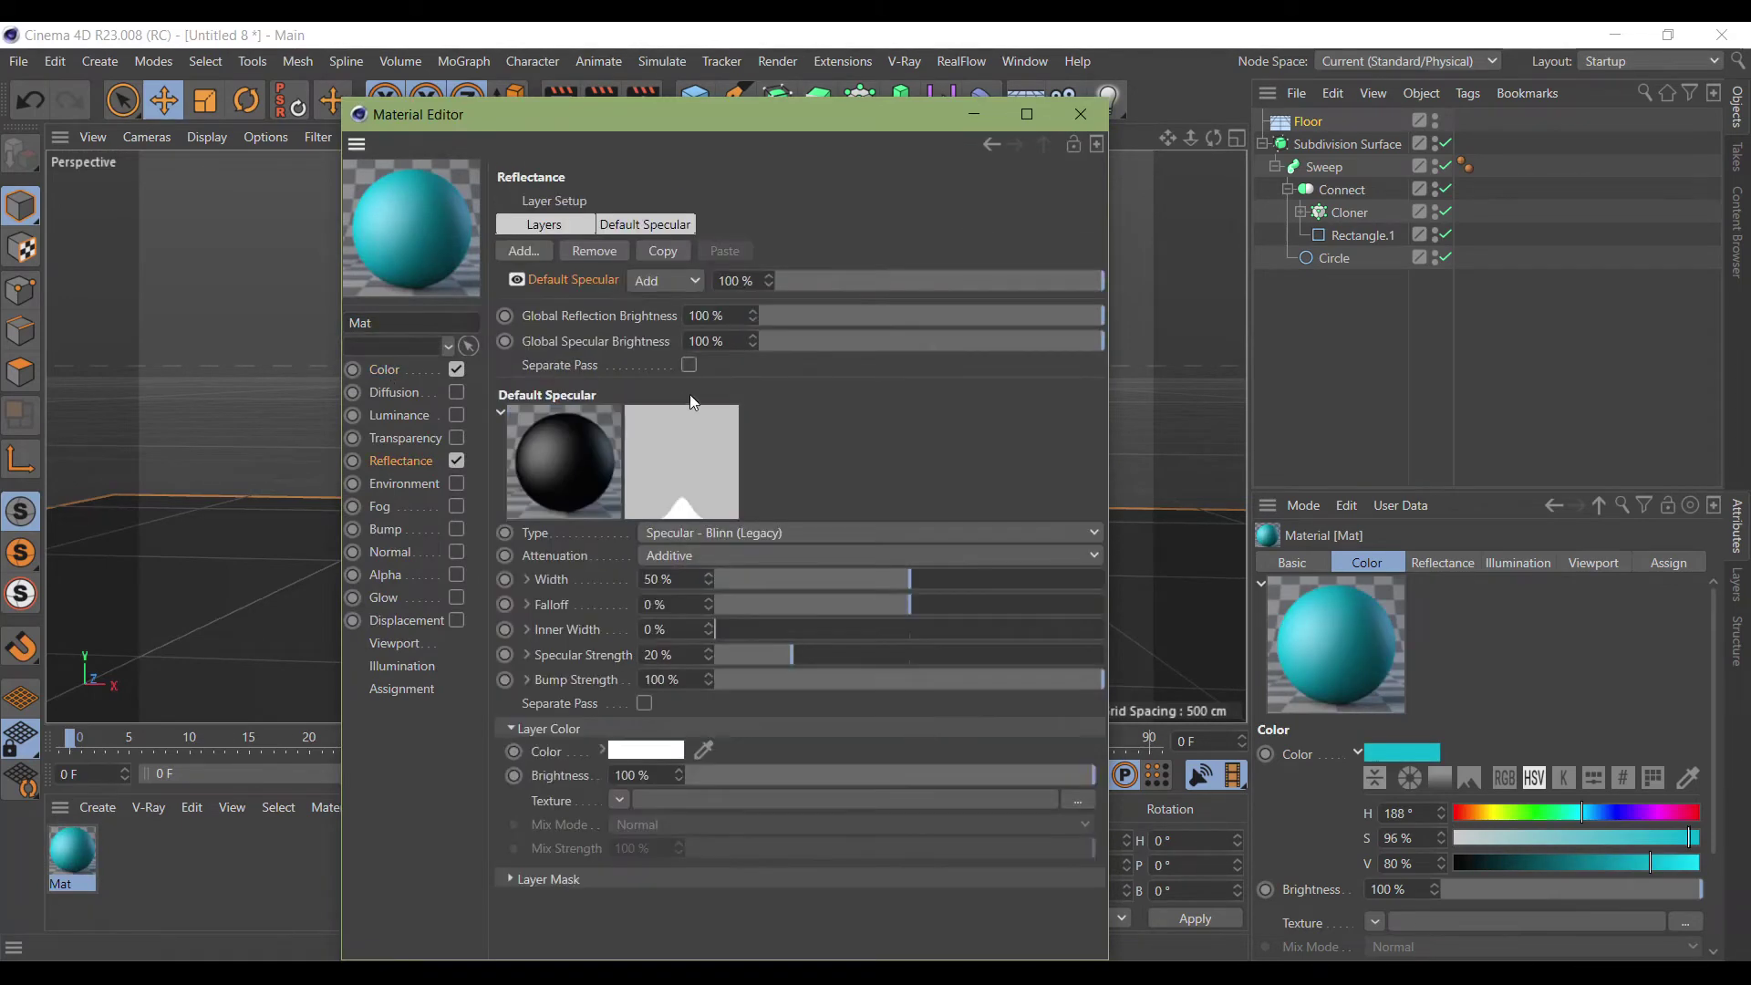
left_click(531, 254)
left_click(573, 255)
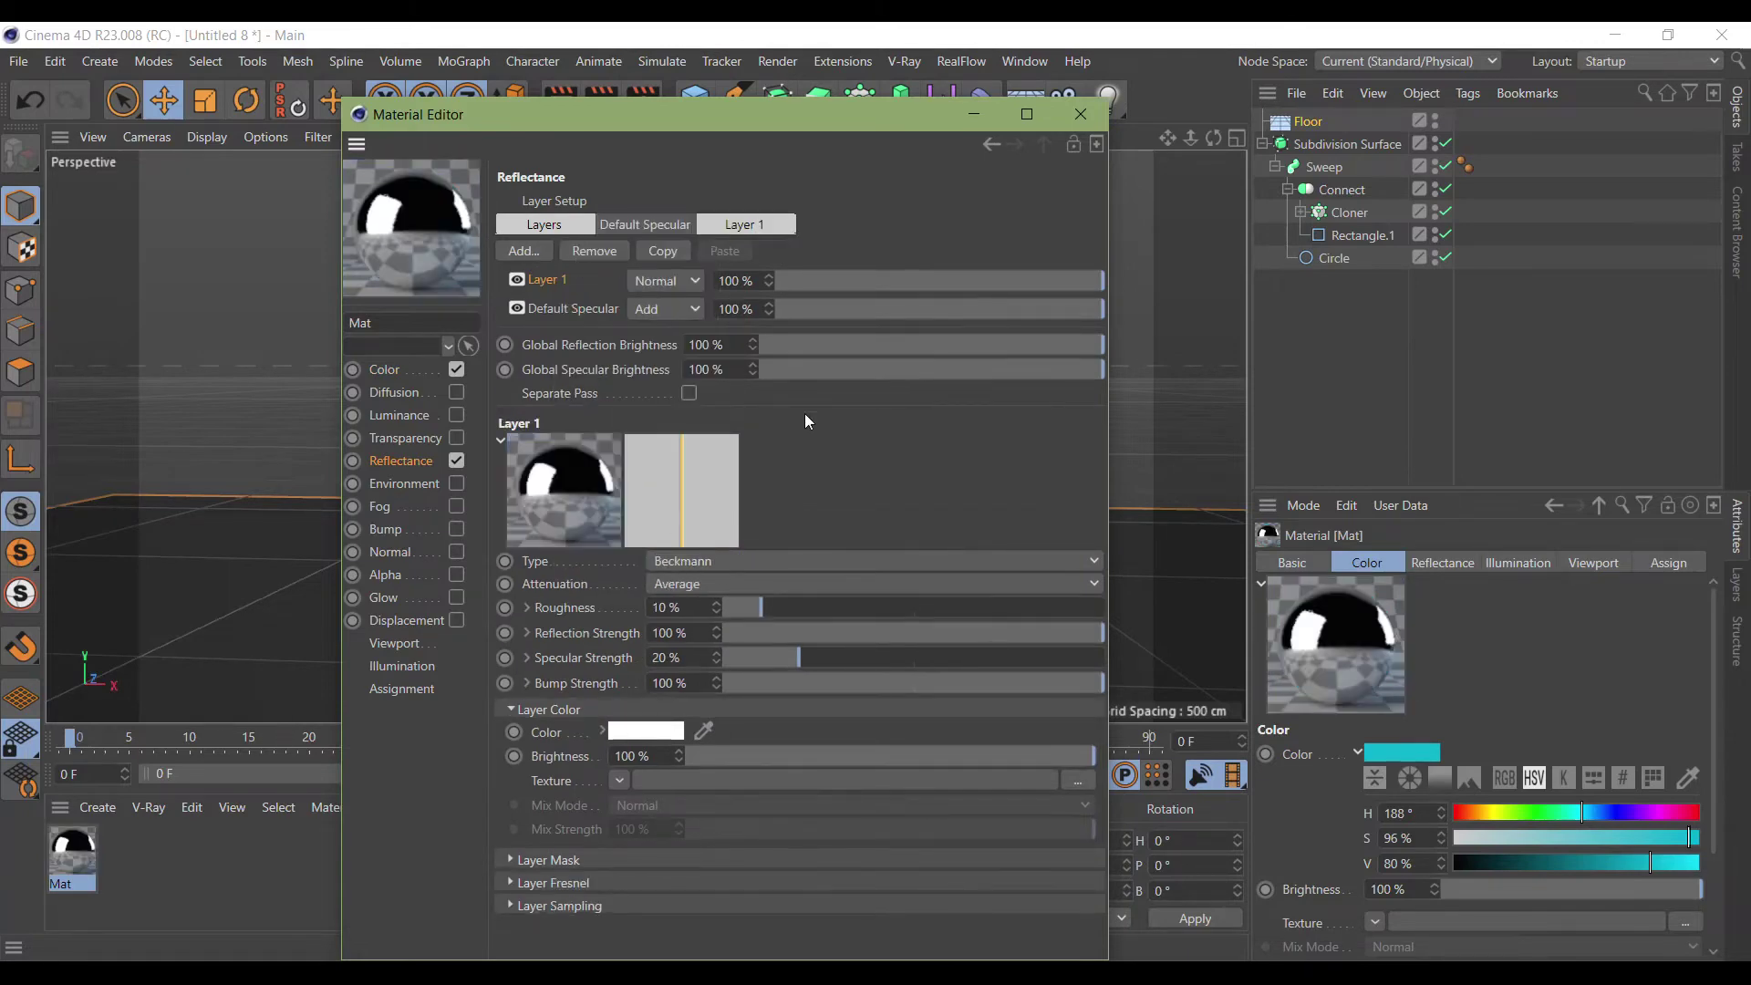
left_click(1045, 755)
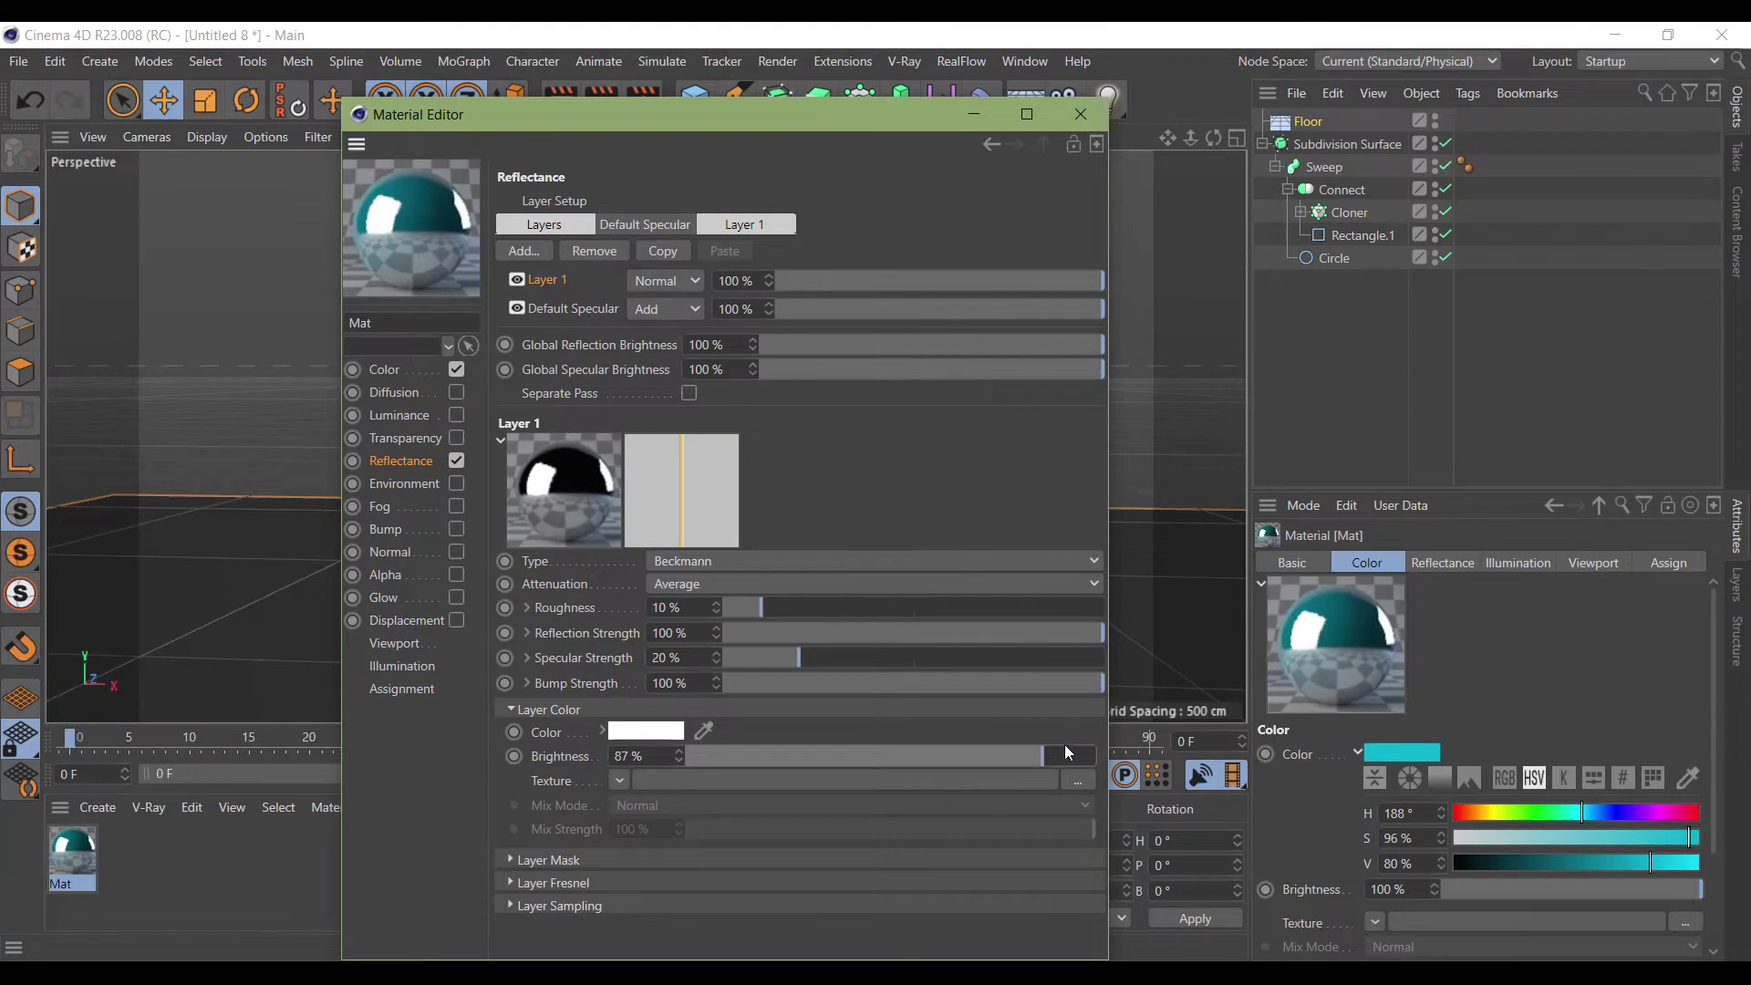
Shift Mat's colour to deep blue (H 244, S 96) and tint the reflection layer light cyan.
left_click(394, 368)
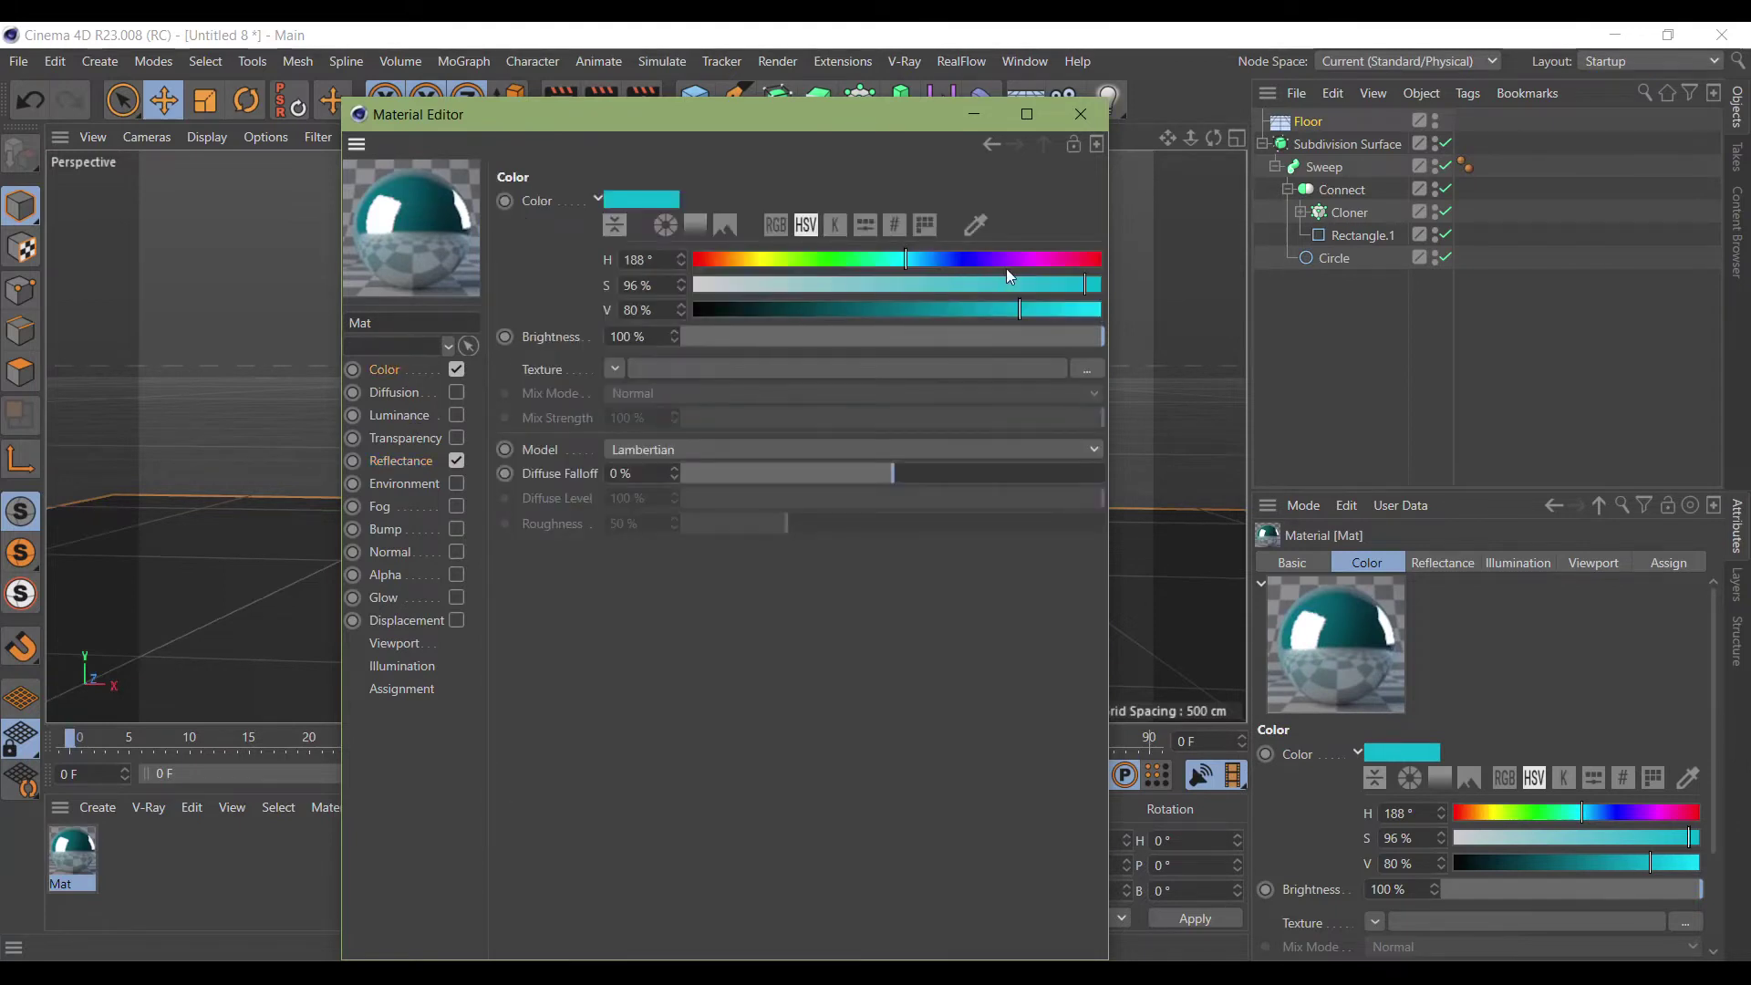
left_click_drag(958, 262, 972, 266)
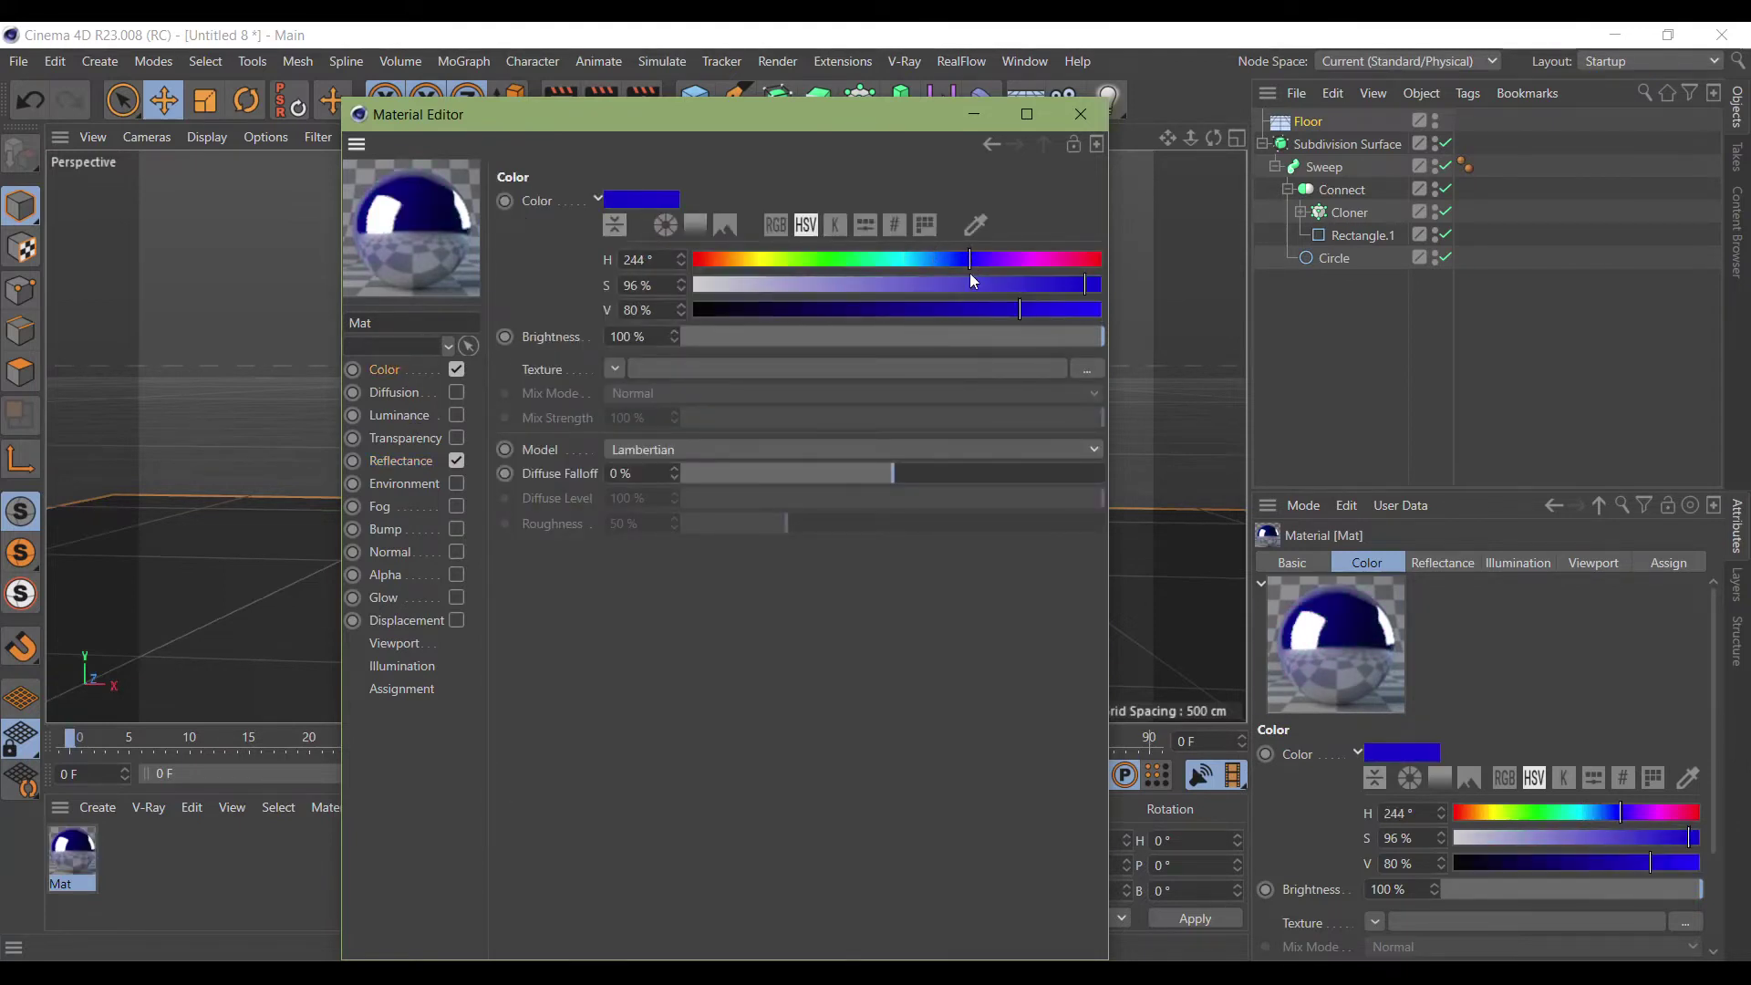
left_click(410, 459)
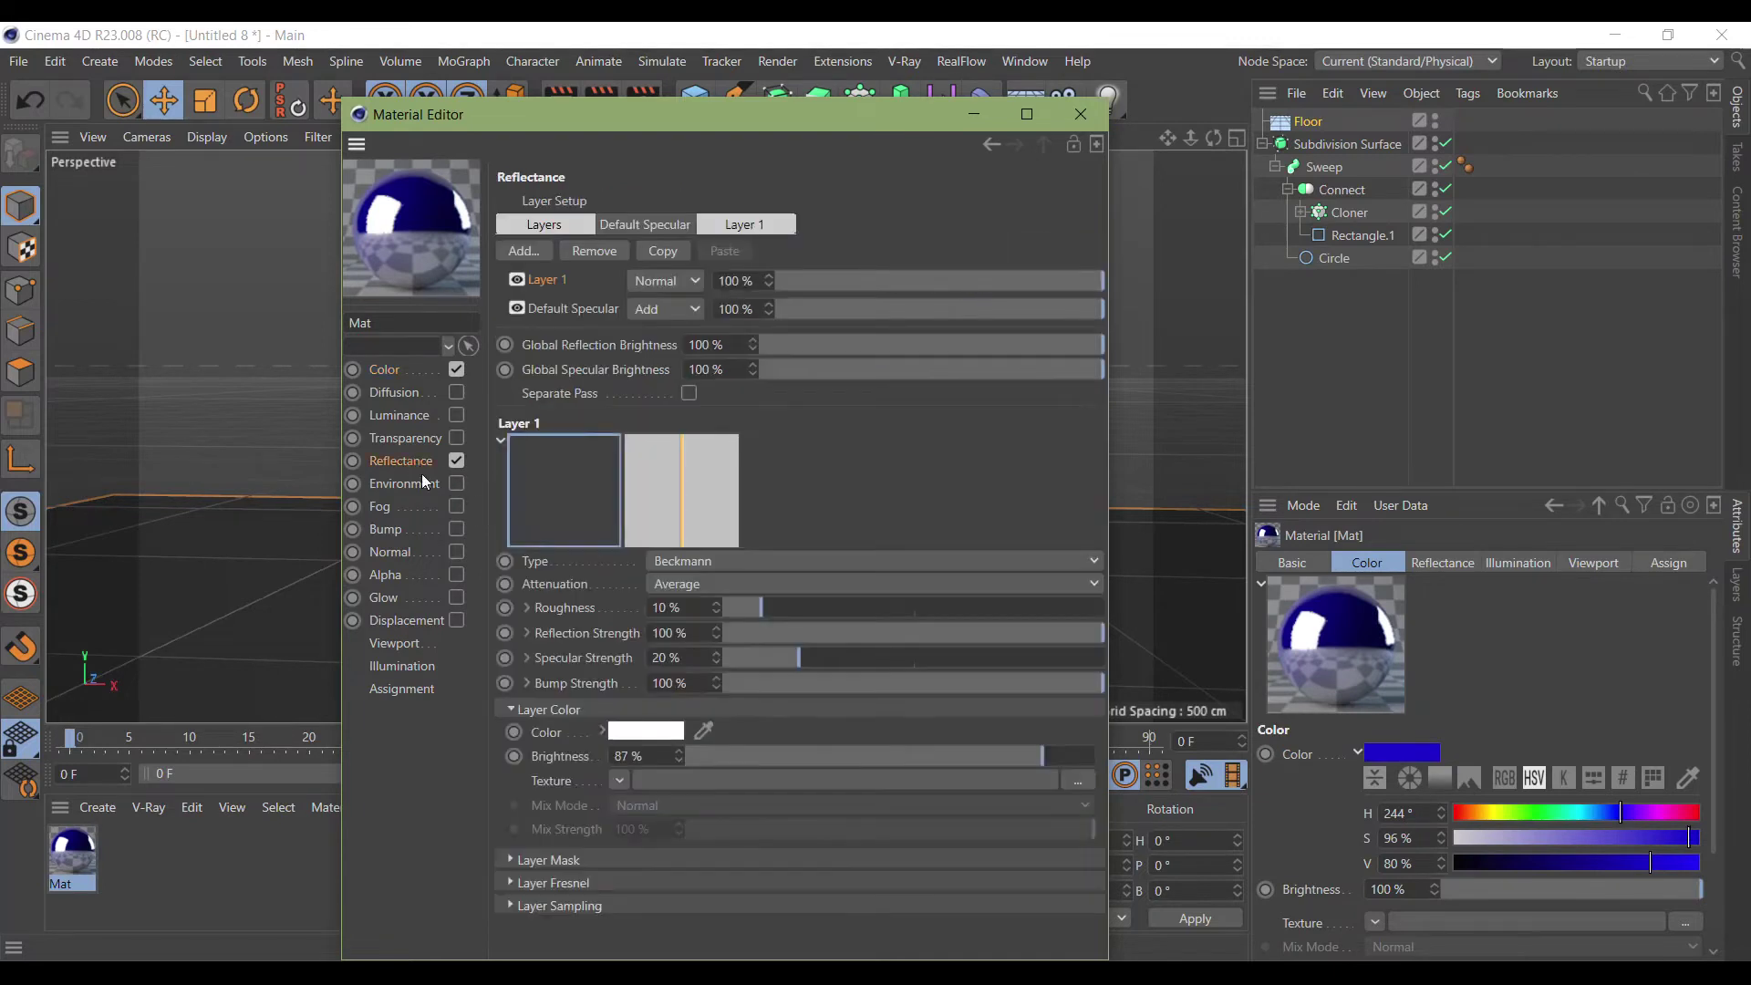
left_click(643, 734)
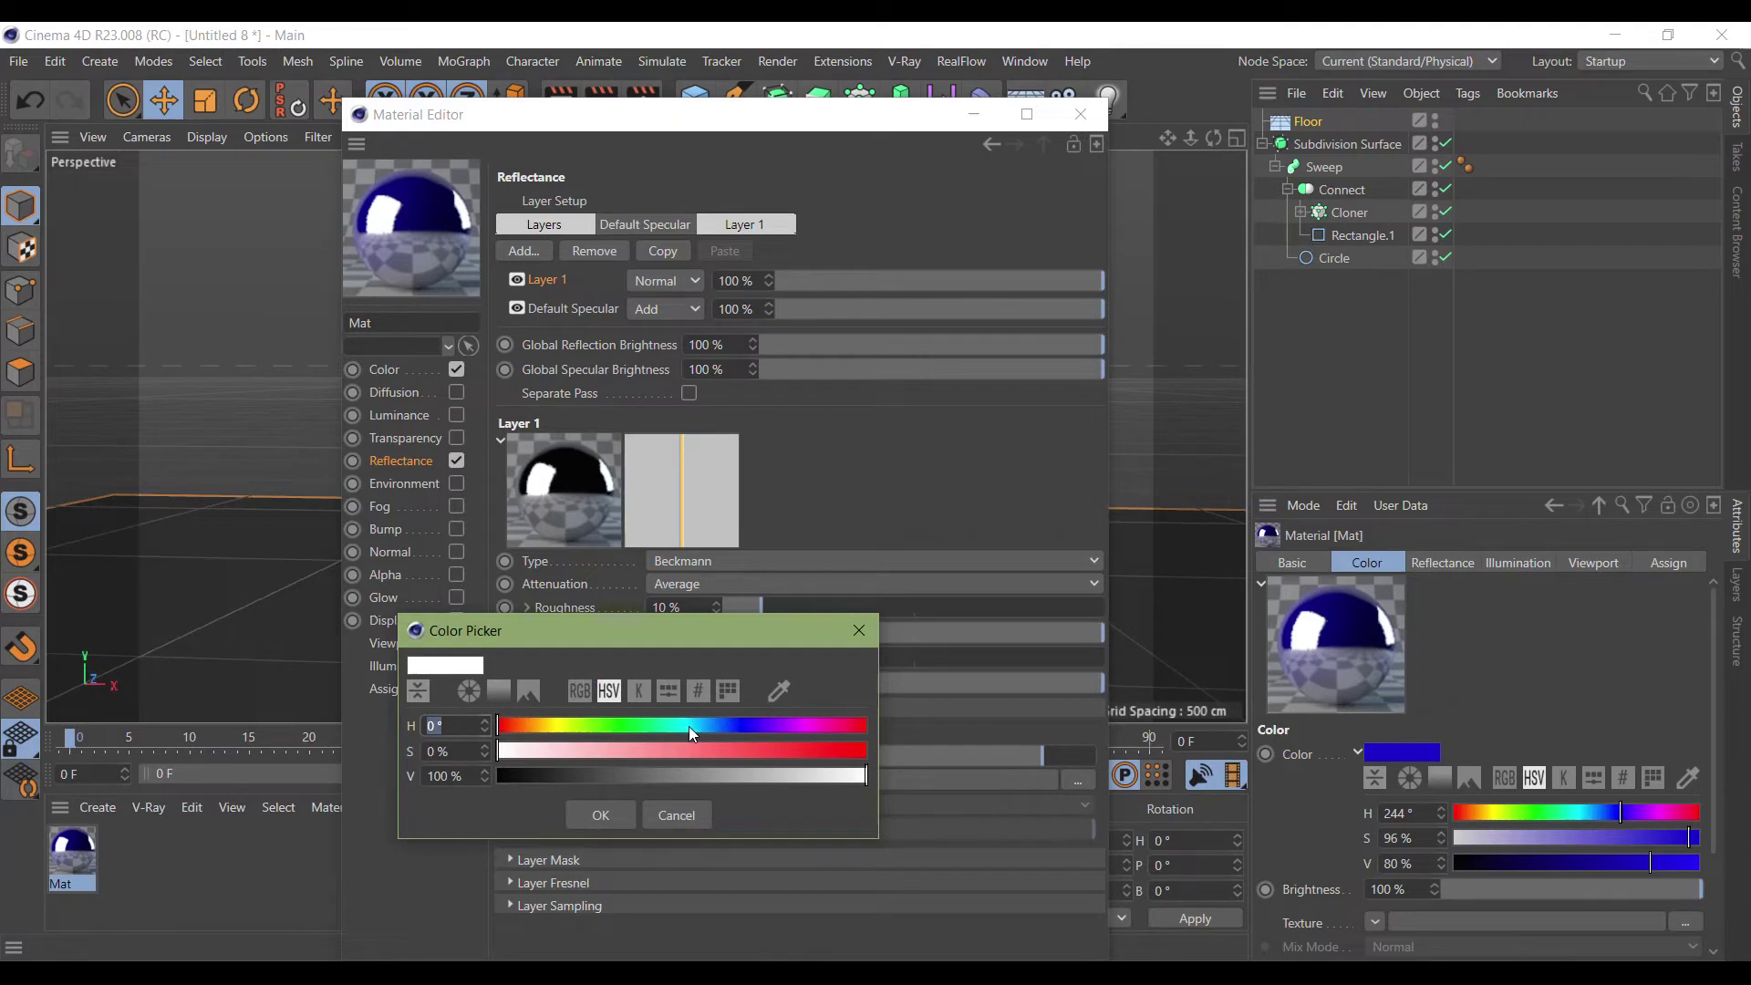
left_click(688, 725)
left_click(645, 750)
left_click(601, 816)
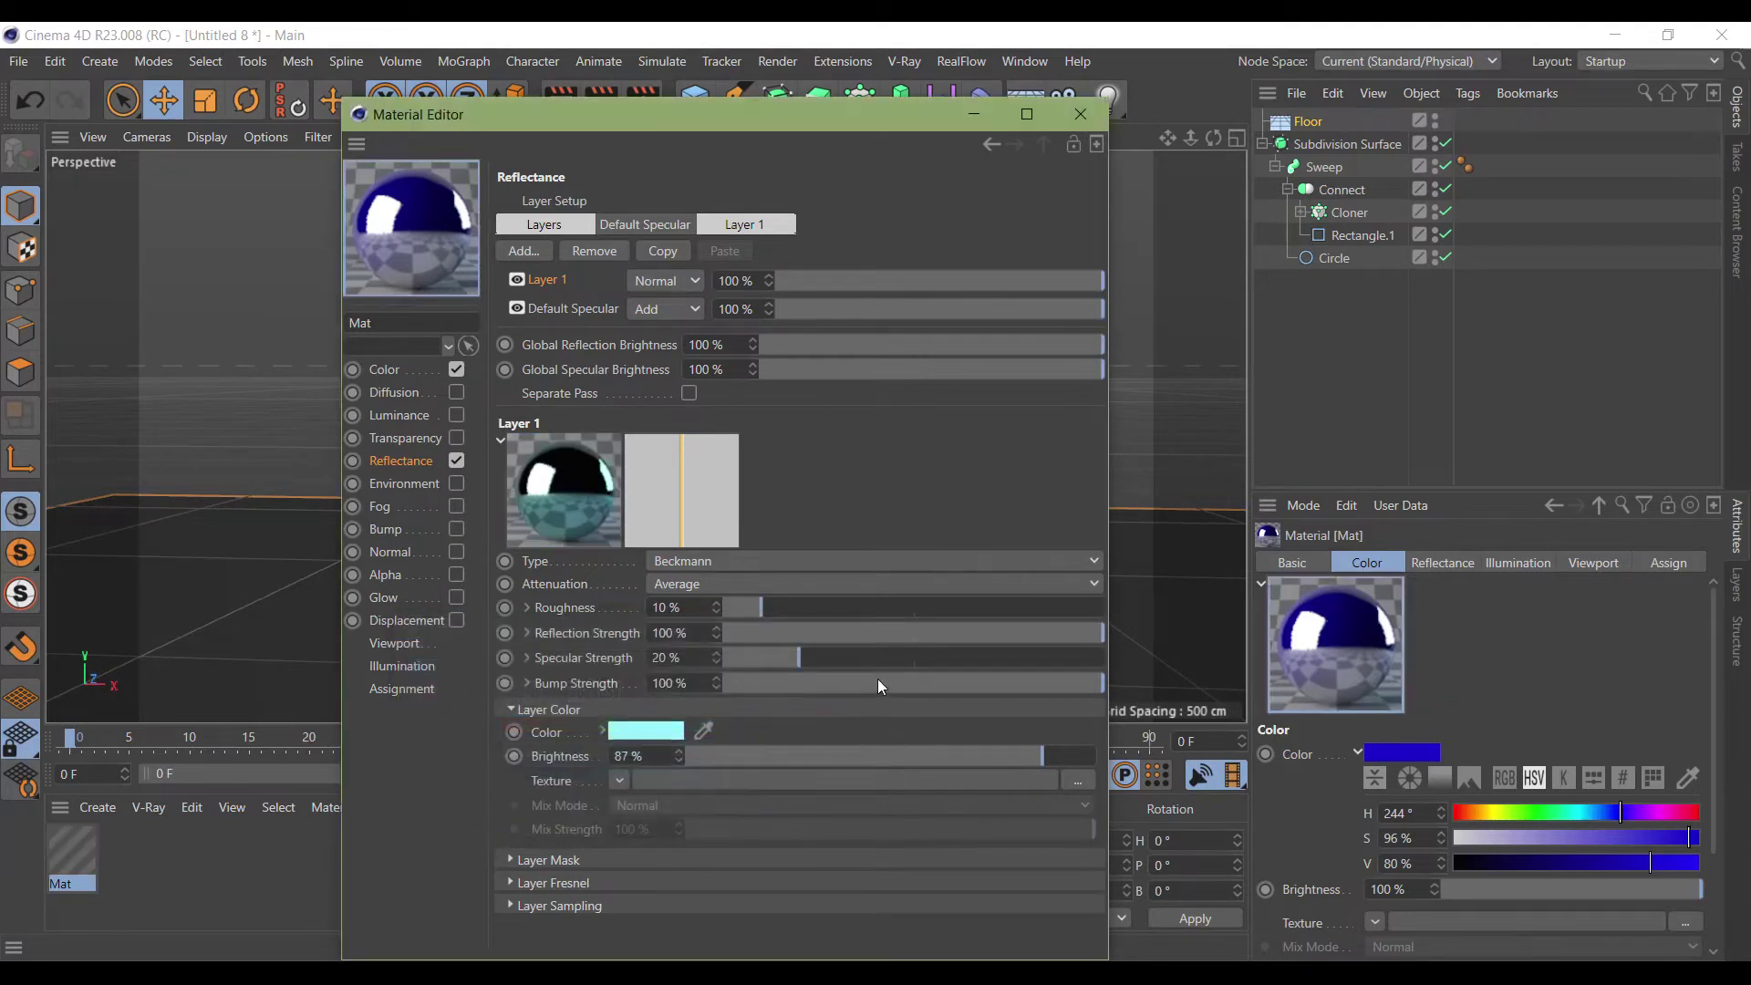
Apply Mat to the Subdivision Surface torus and render the view.
left_click(1080, 114)
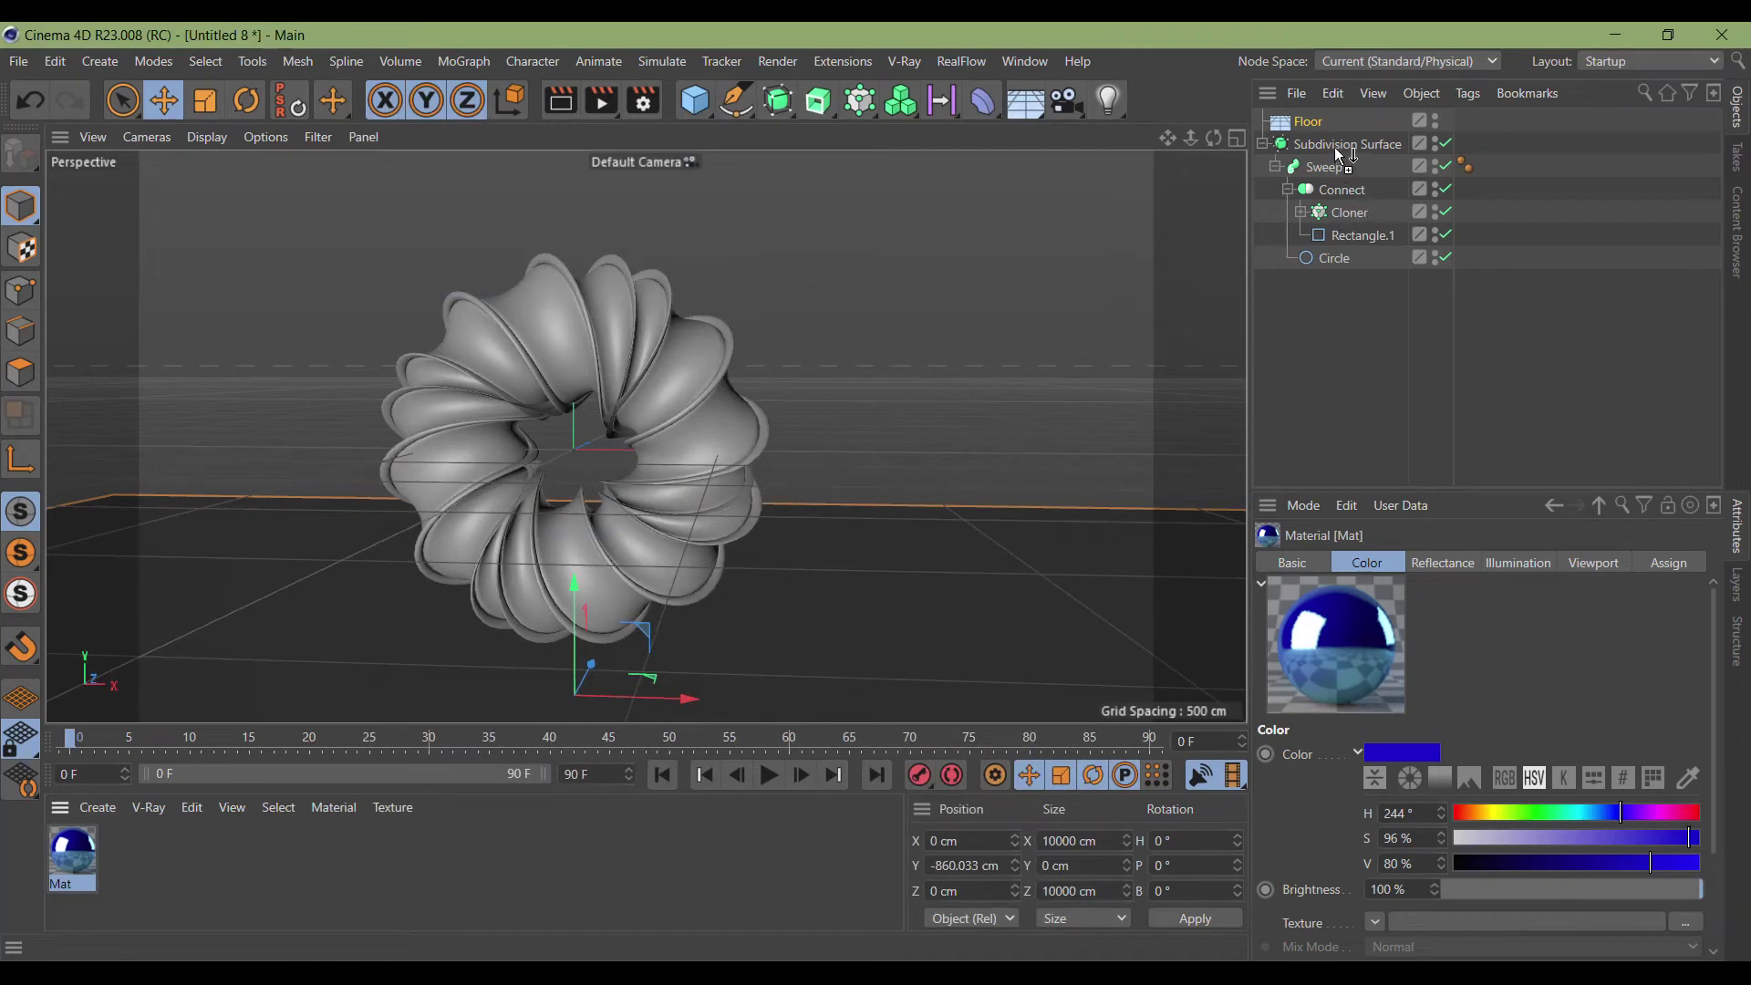
left_click_drag(1186, 282, 1341, 146)
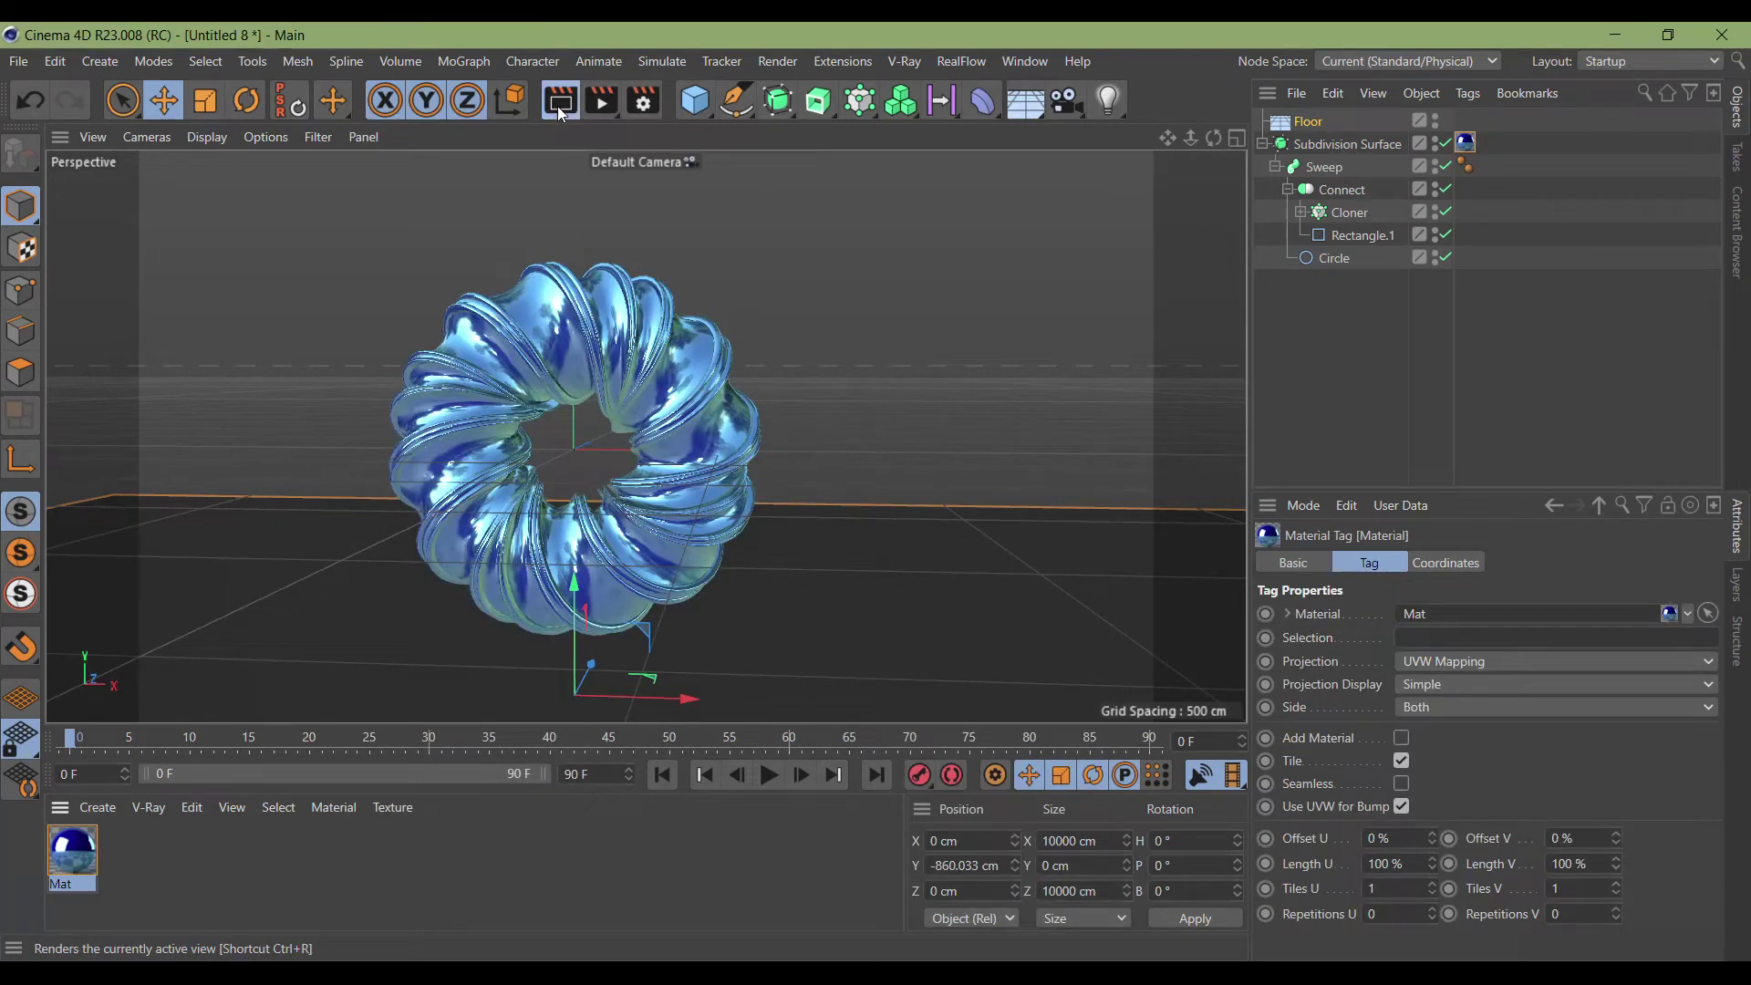
left_click(558, 102)
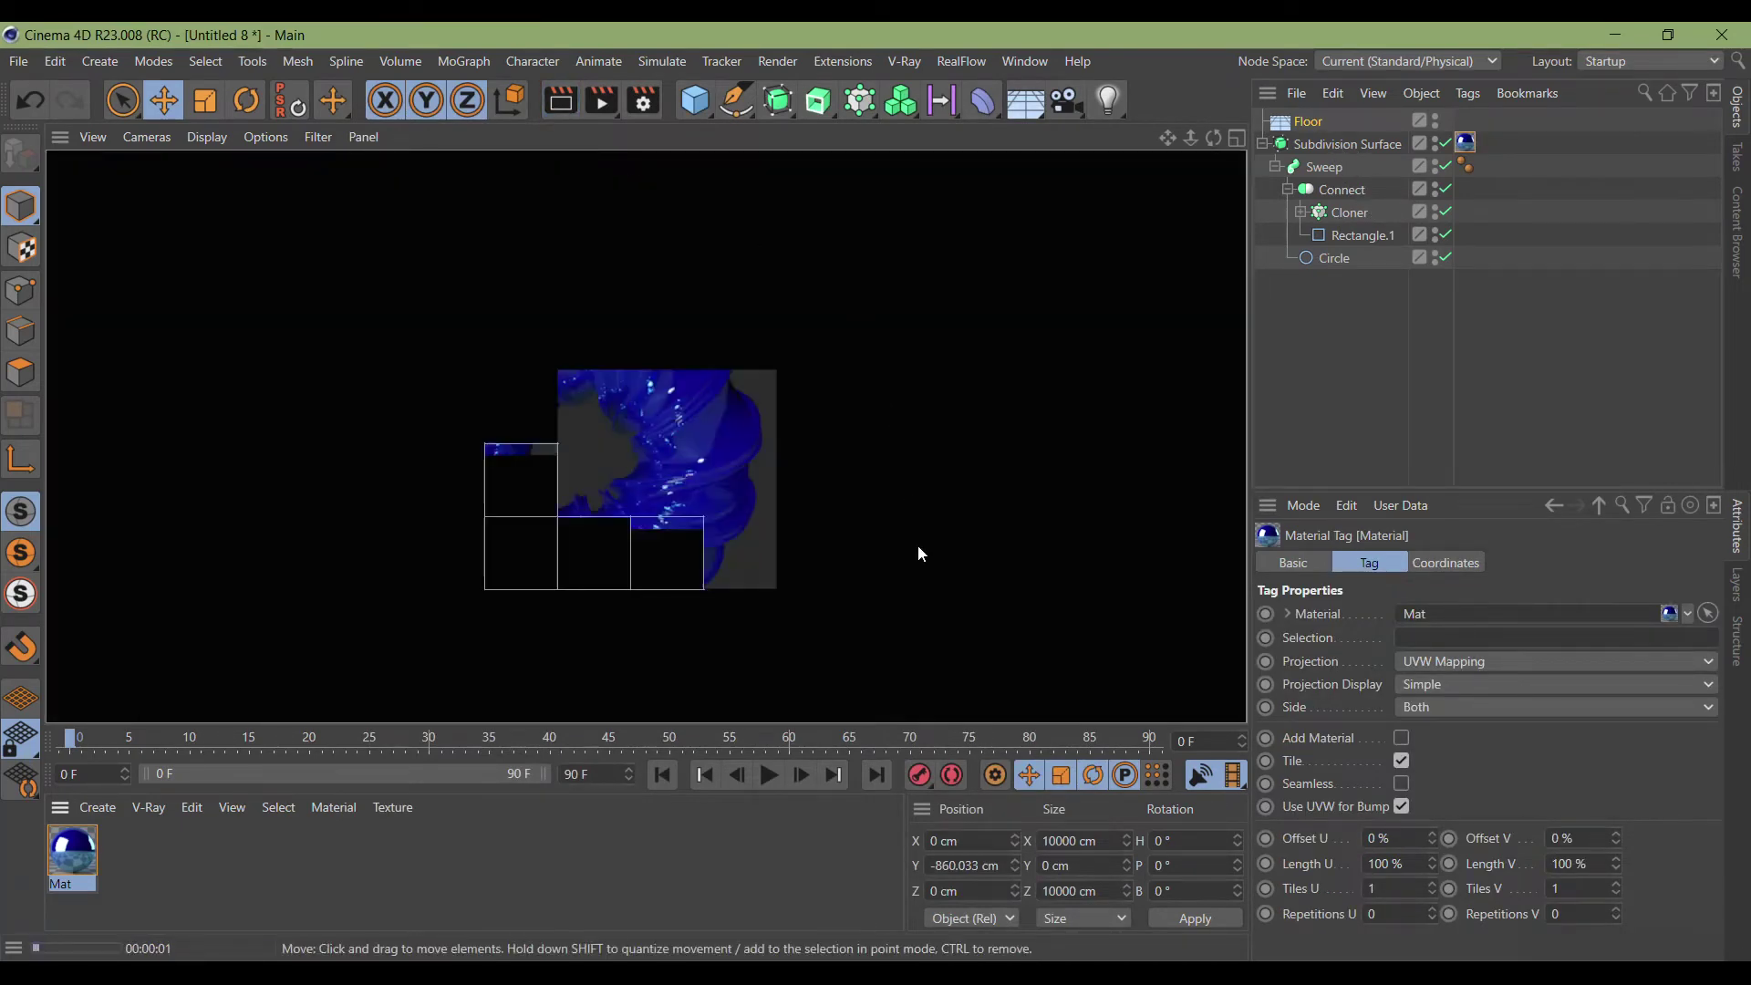
Make Mat's reflection layer colour white by setting its saturation to 0.
double_click(73, 852)
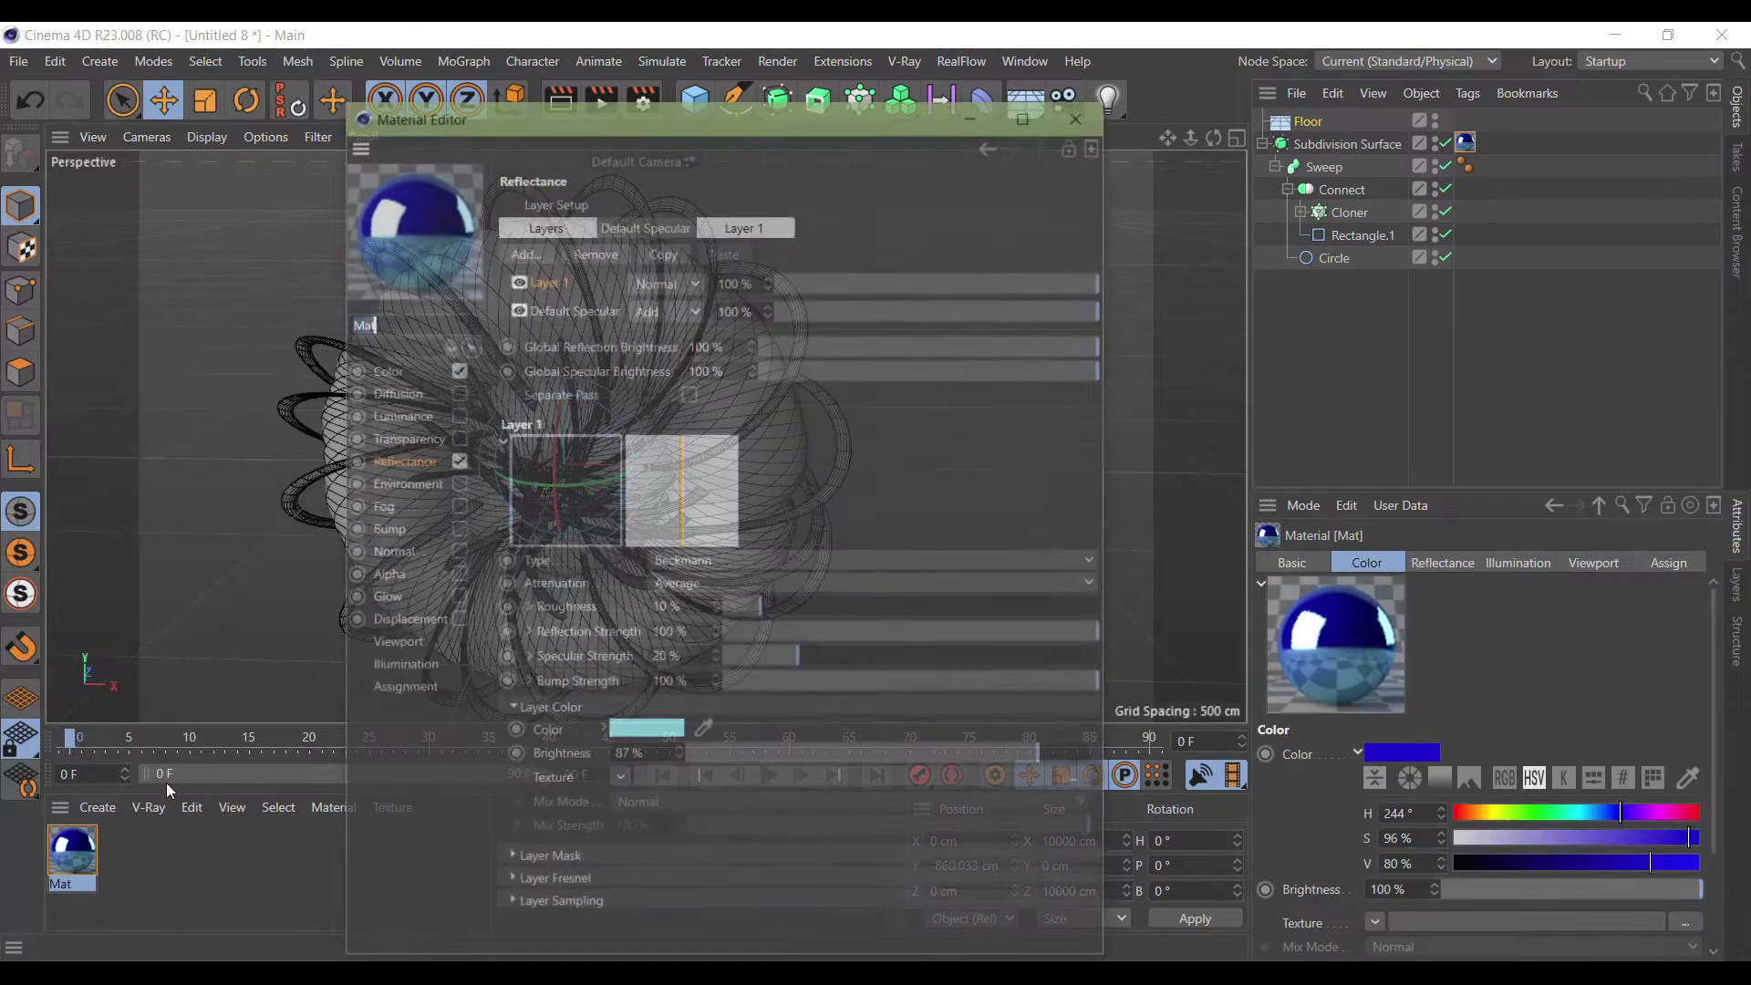
left_click(638, 727)
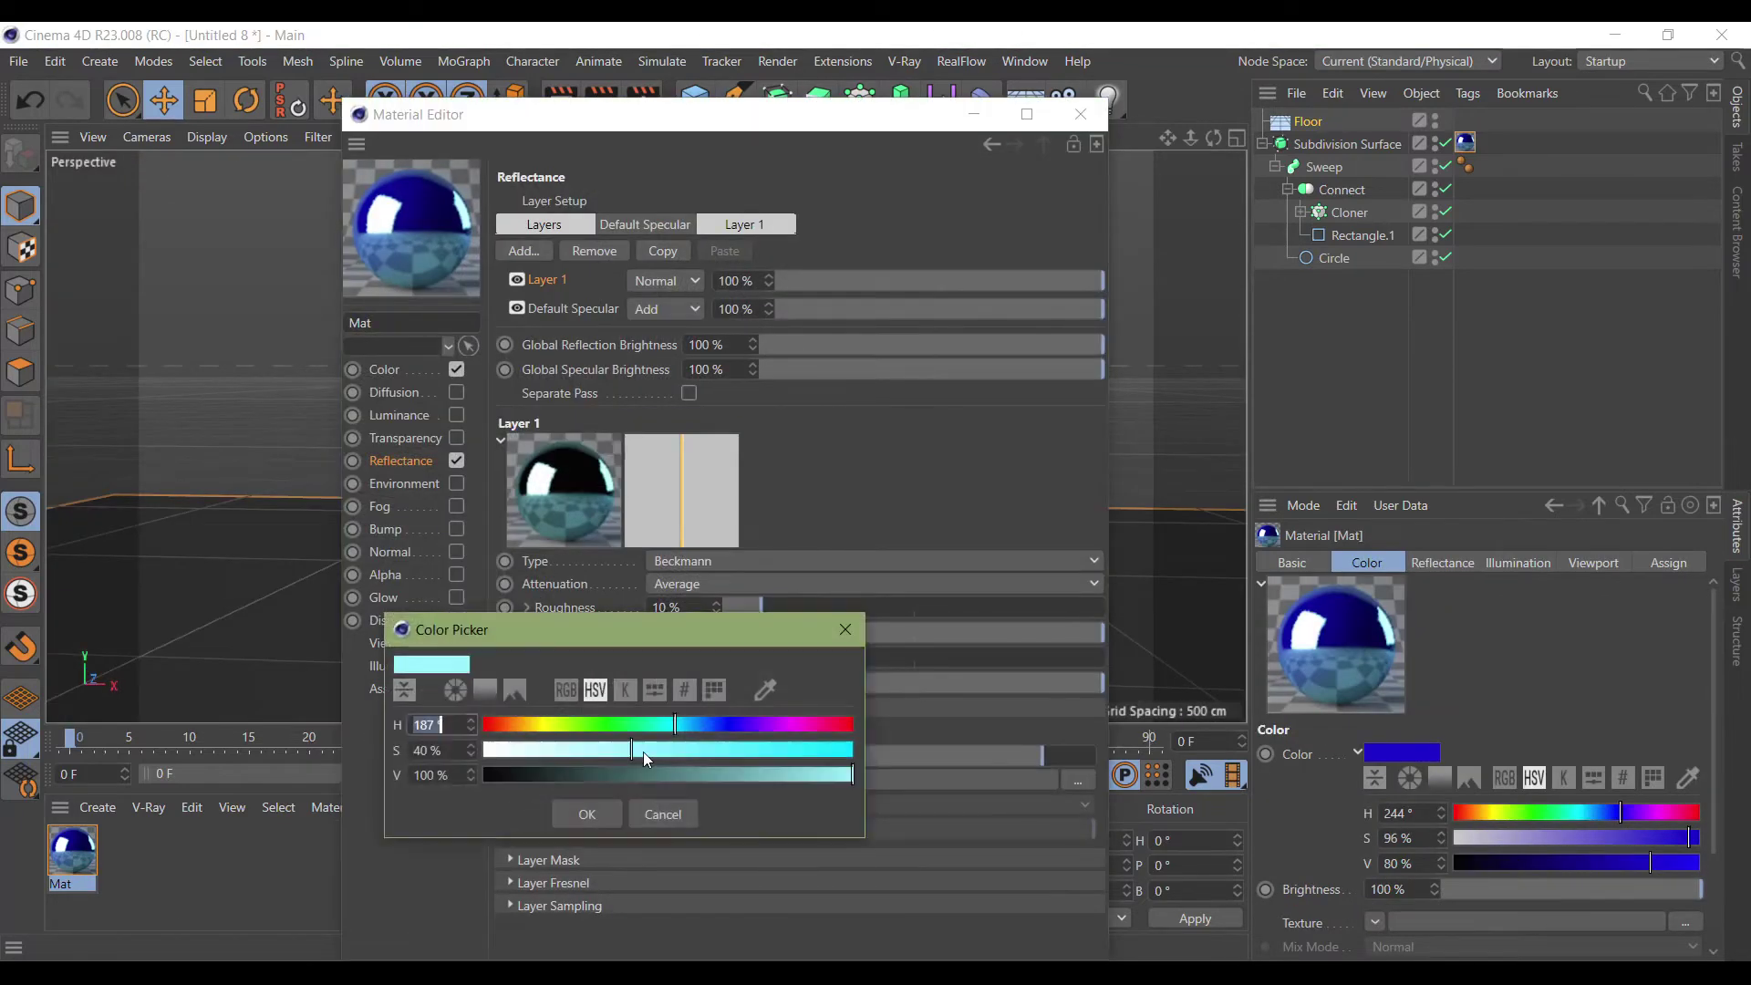
left_click(486, 749)
left_click(566, 817)
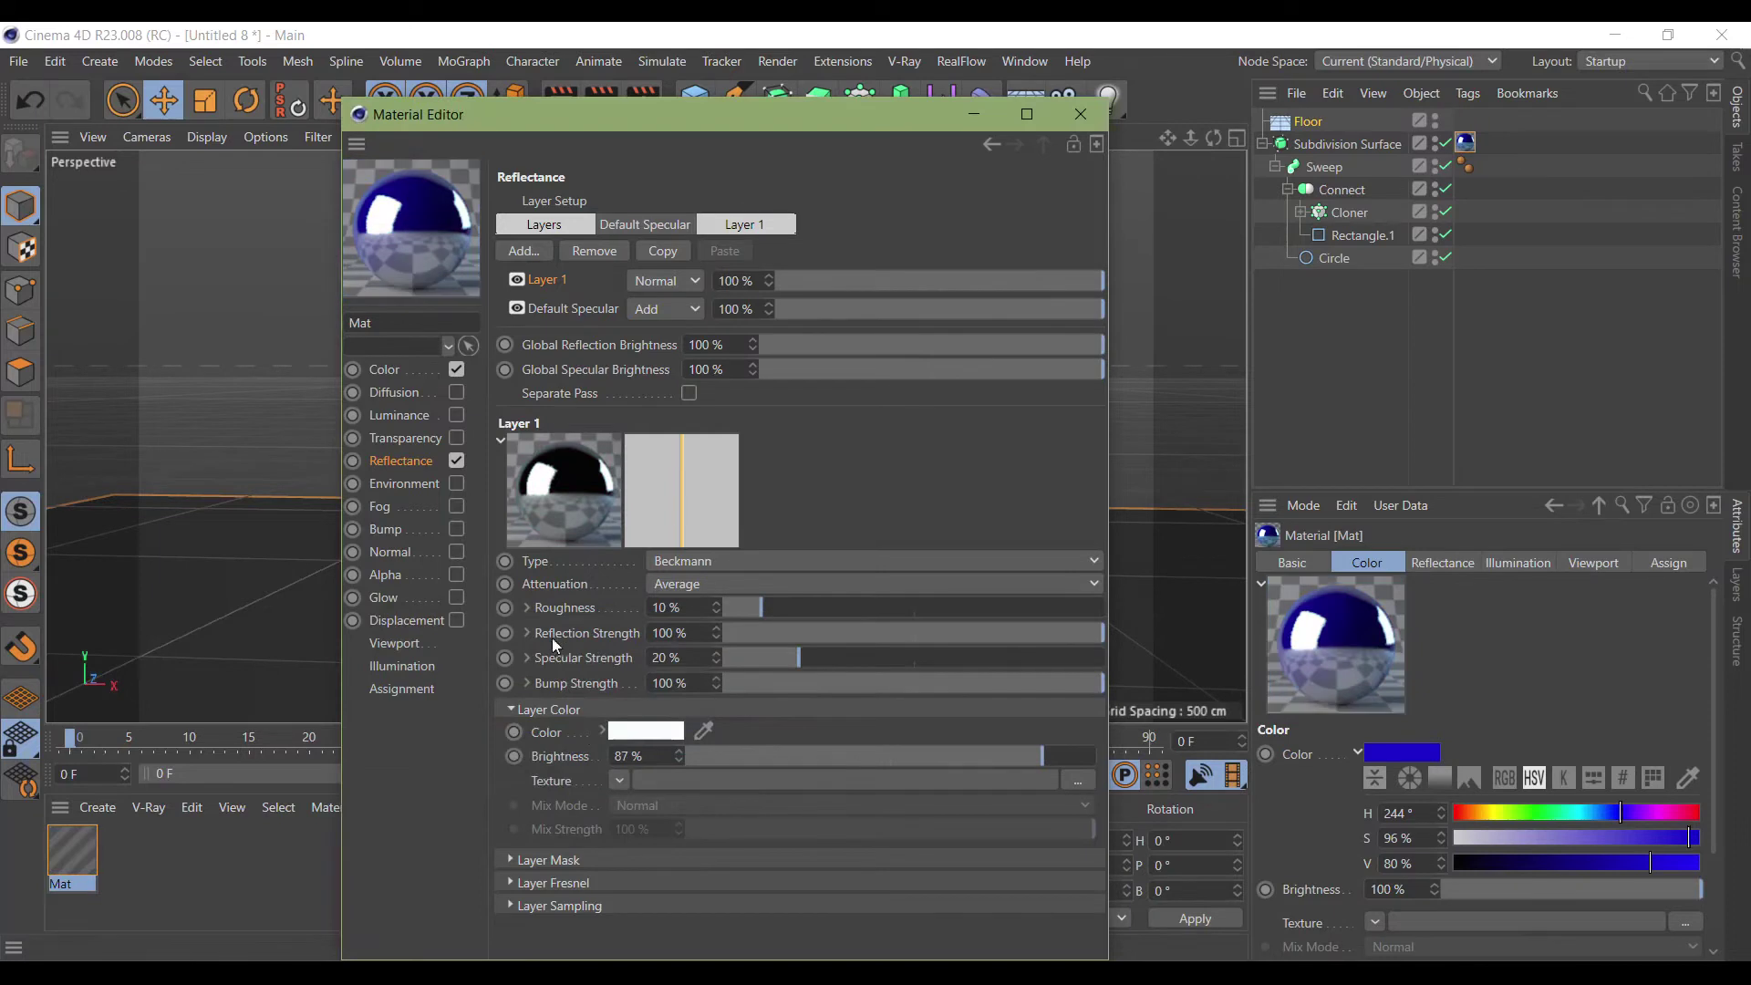
Change Mat's colour hue to 212° and render the torus again.
left_click(413, 367)
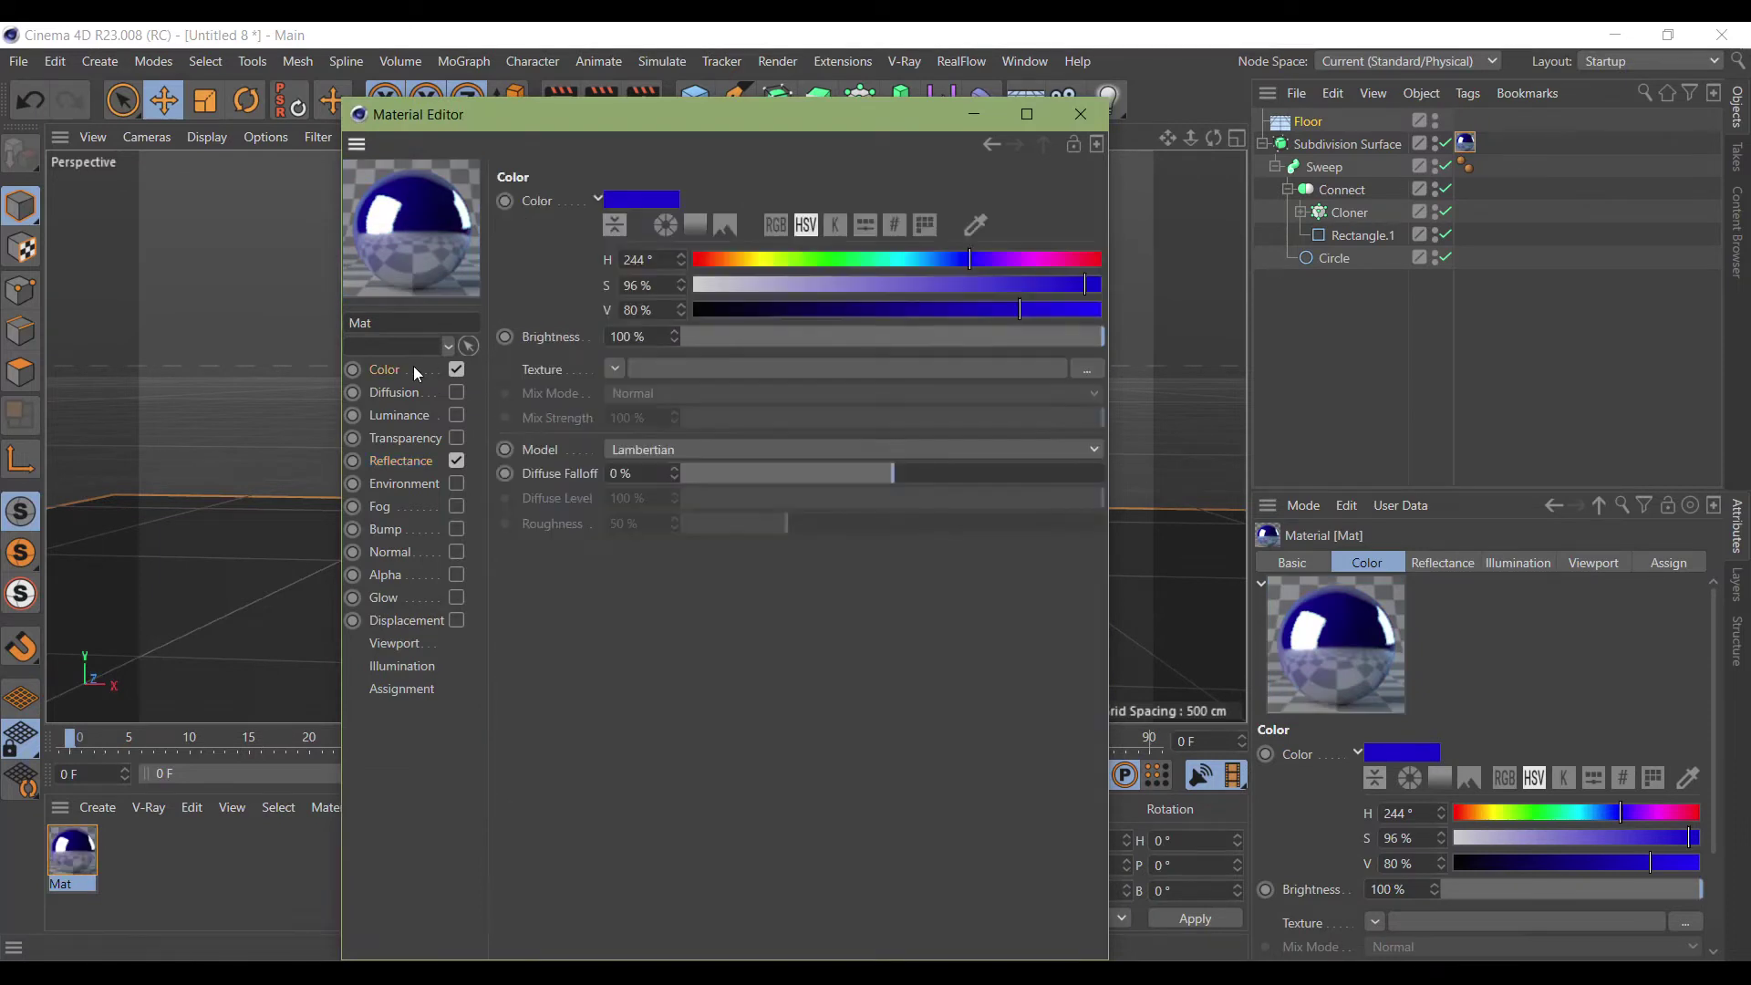
left_click(945, 260)
left_click_drag(946, 267, 935, 268)
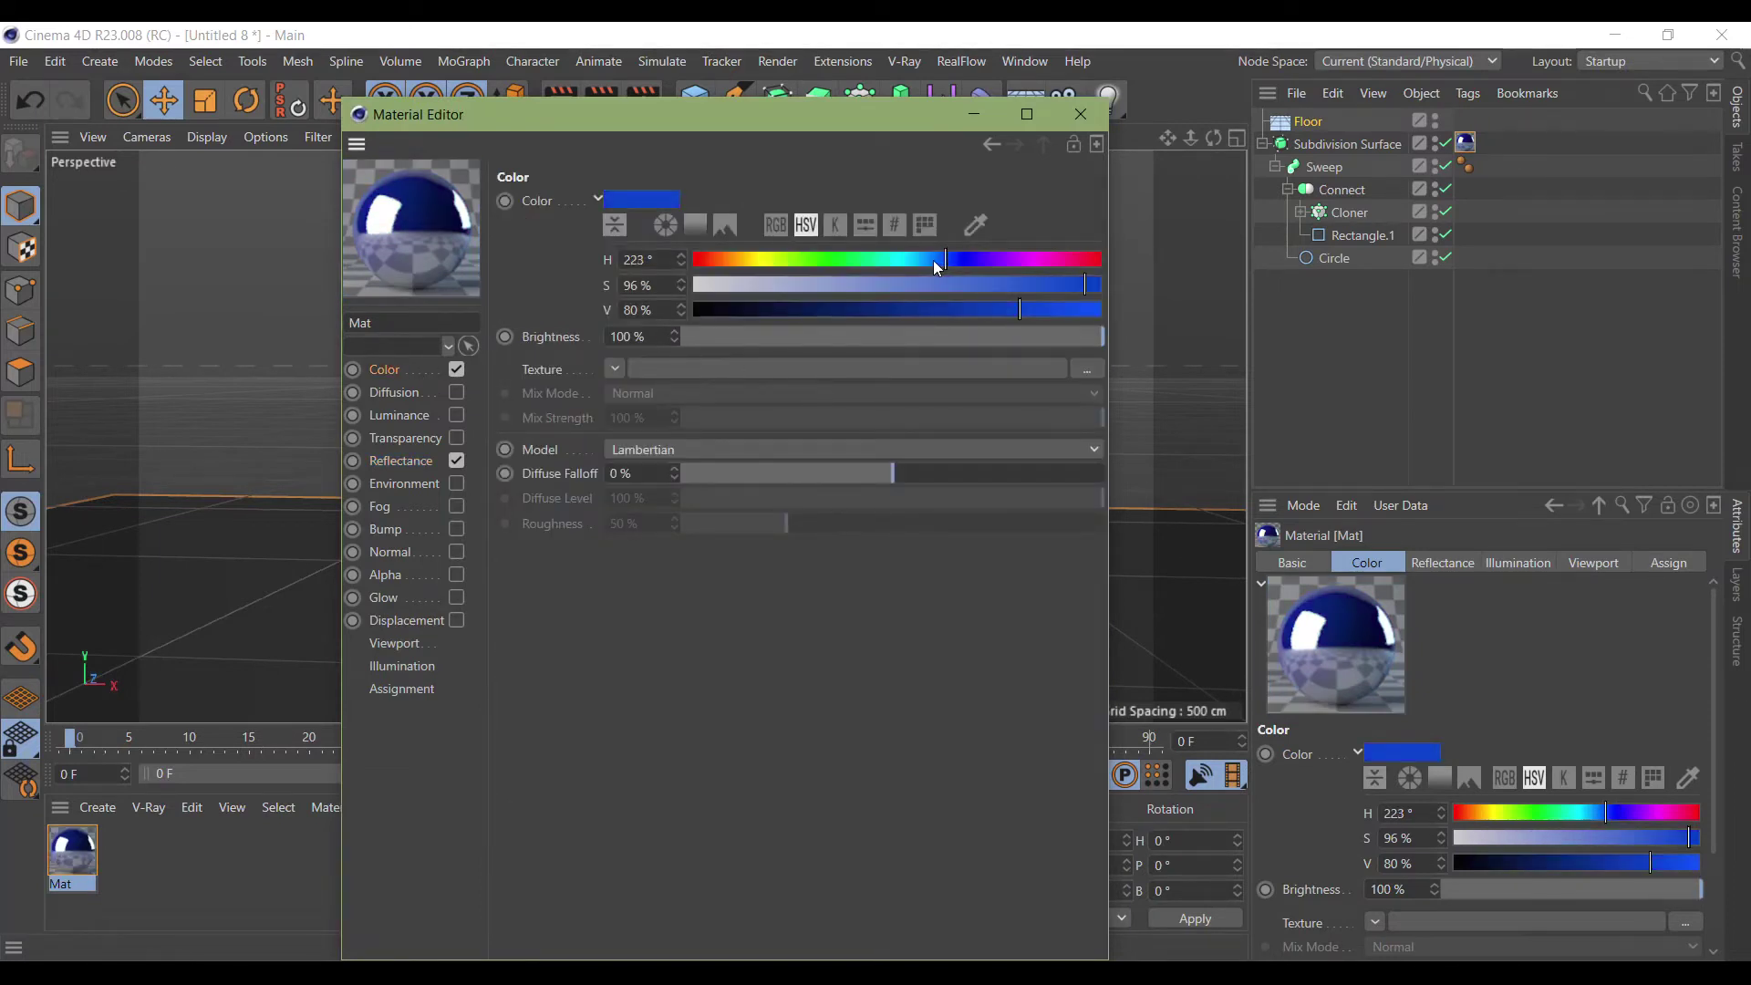
left_click(1080, 114)
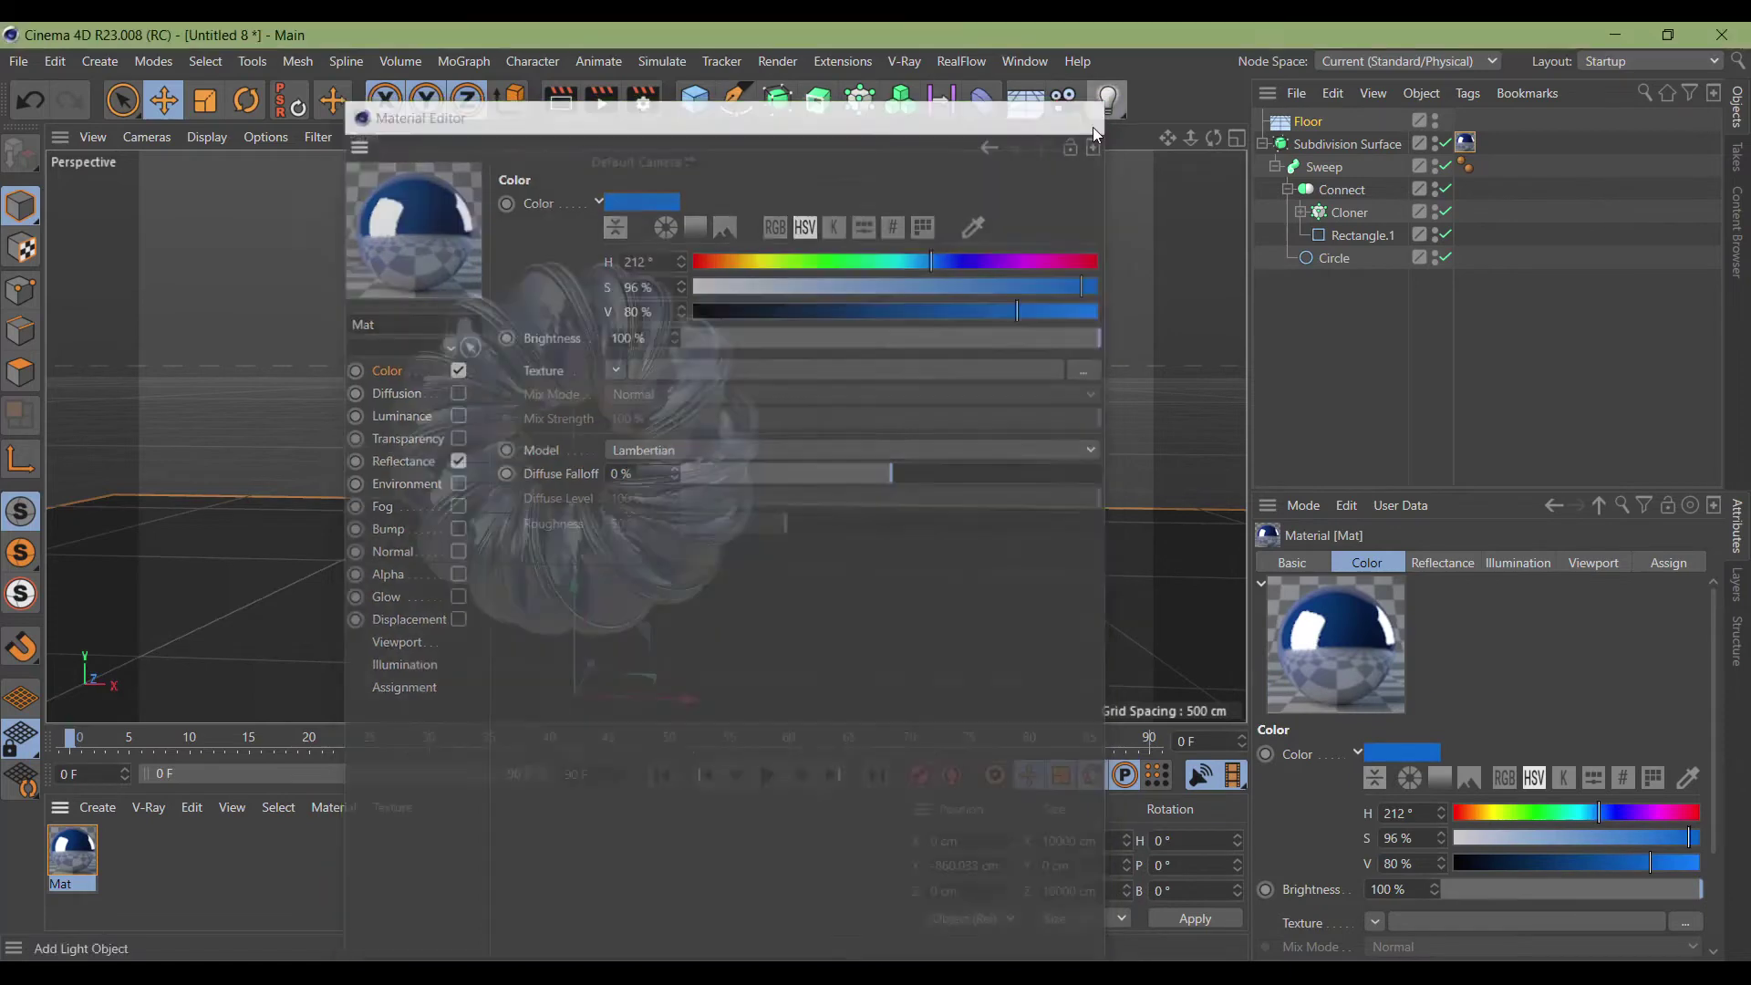
left_click(554, 106)
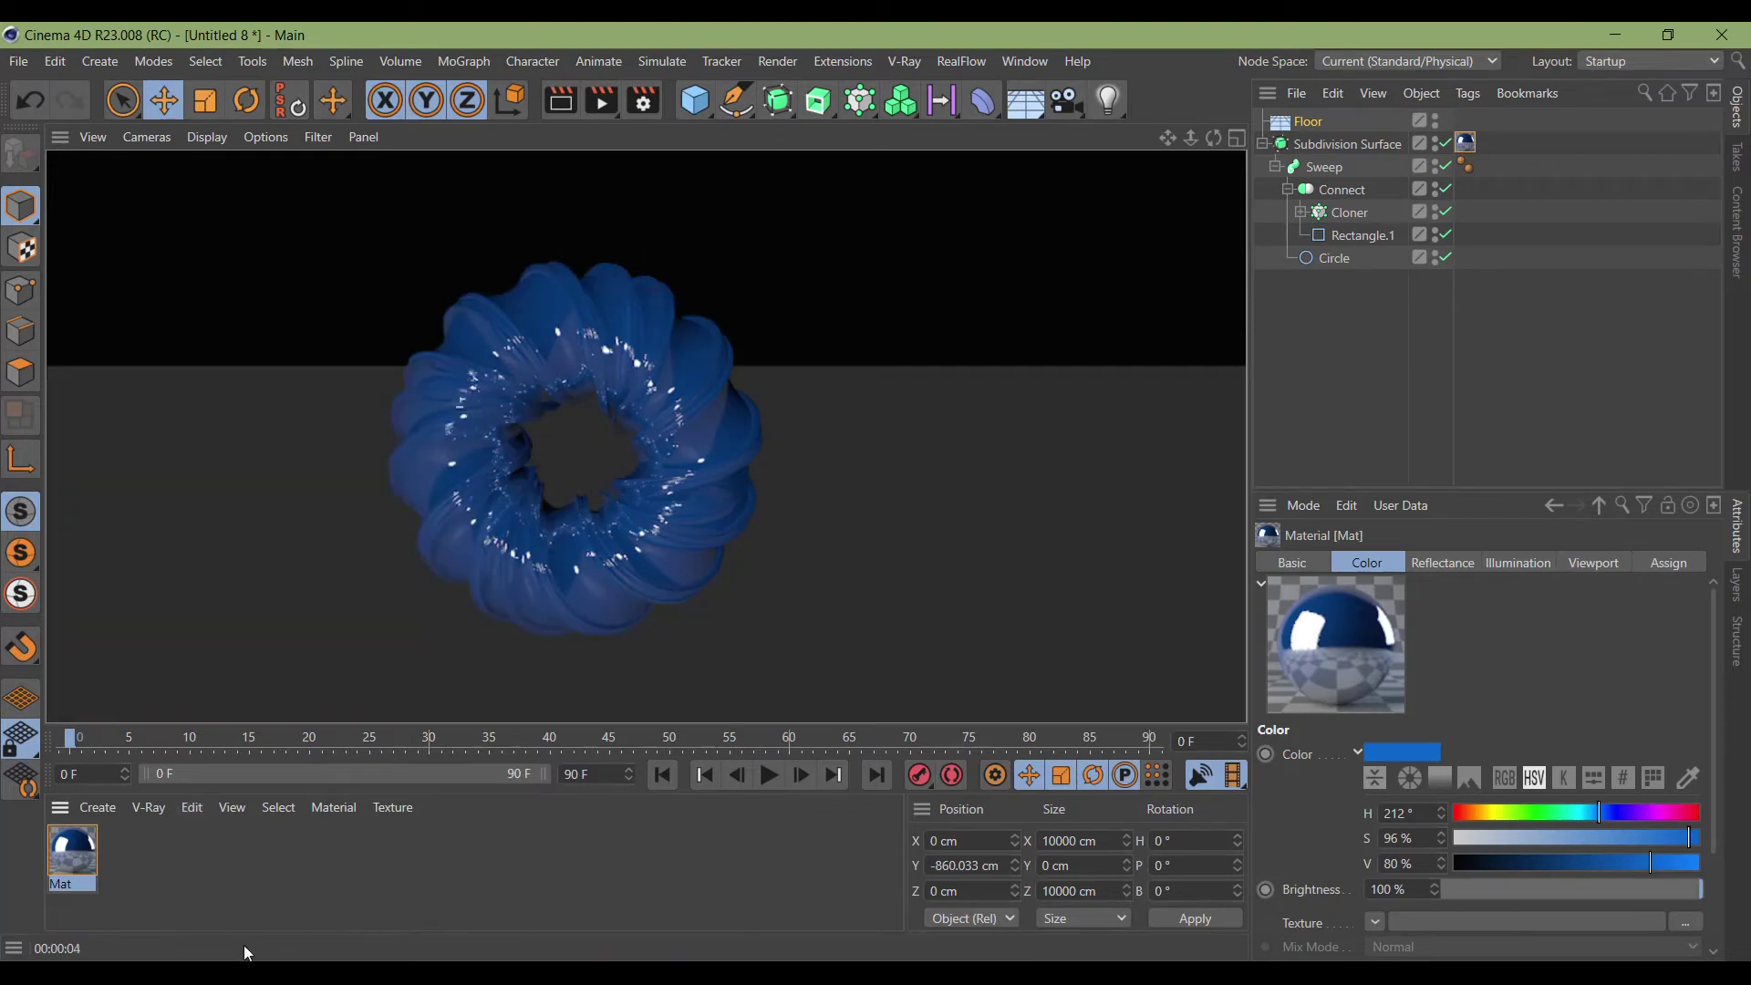
Add Ambient Occlusion as a render effect and re-render the wheel in the viewport.
left_click(645, 102)
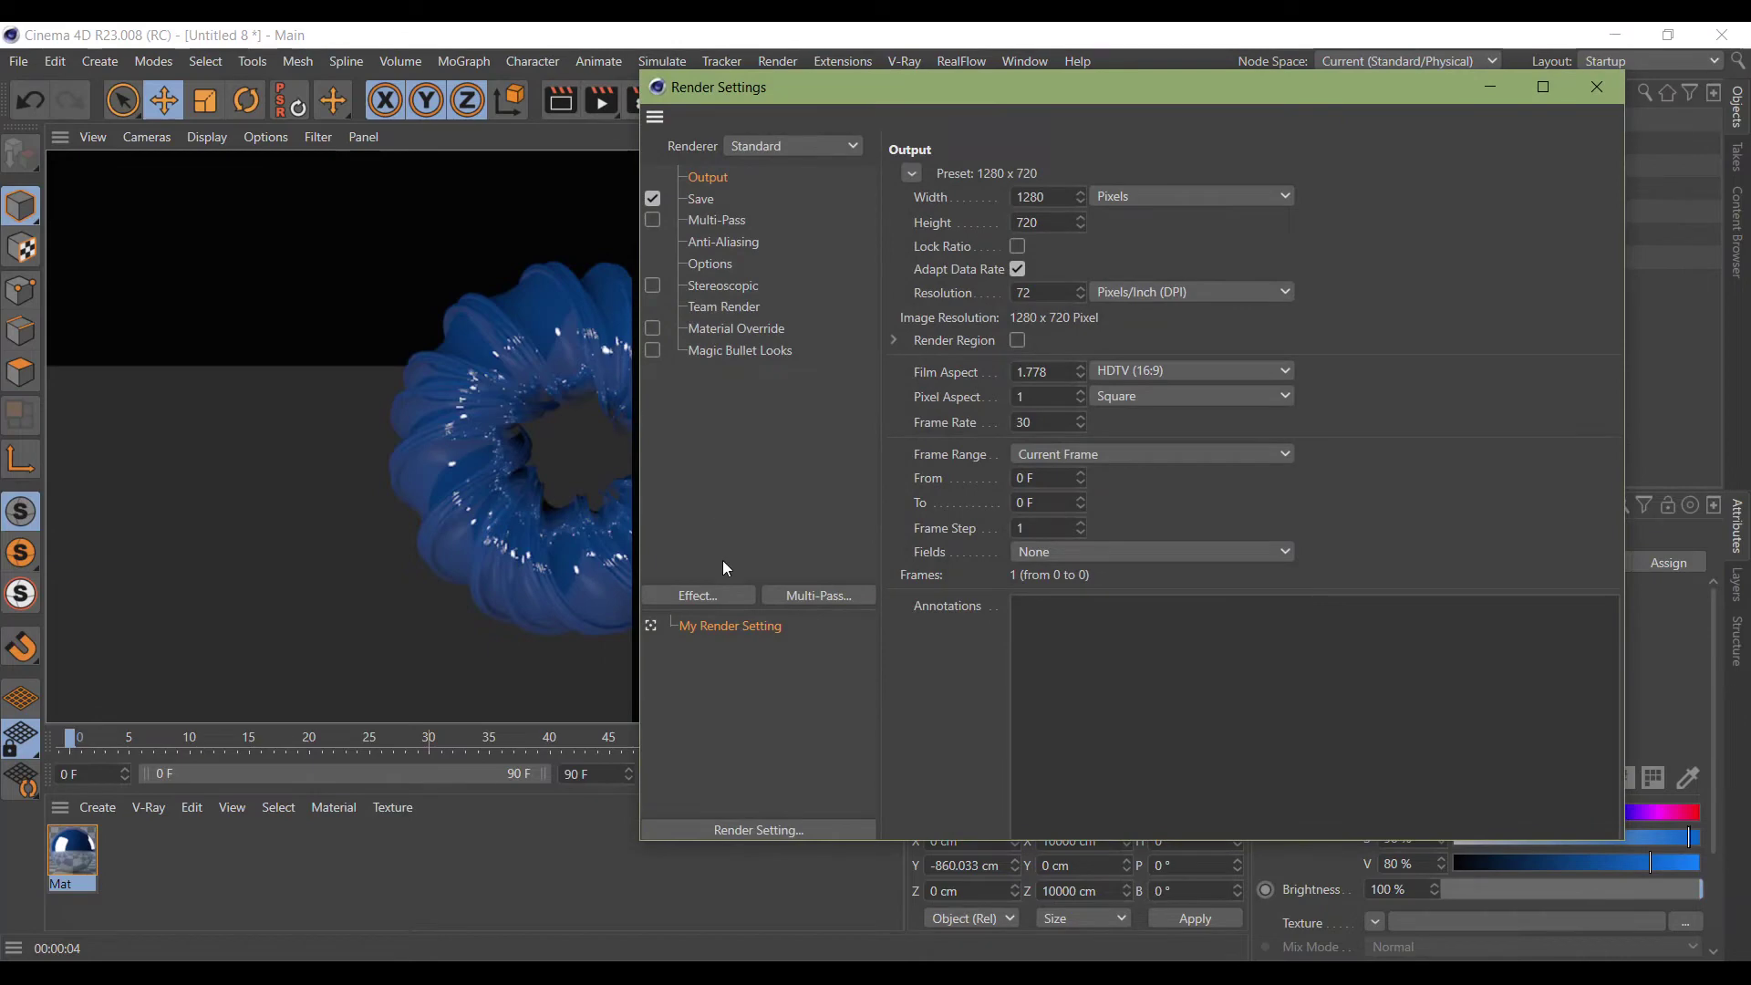
left_click(714, 594)
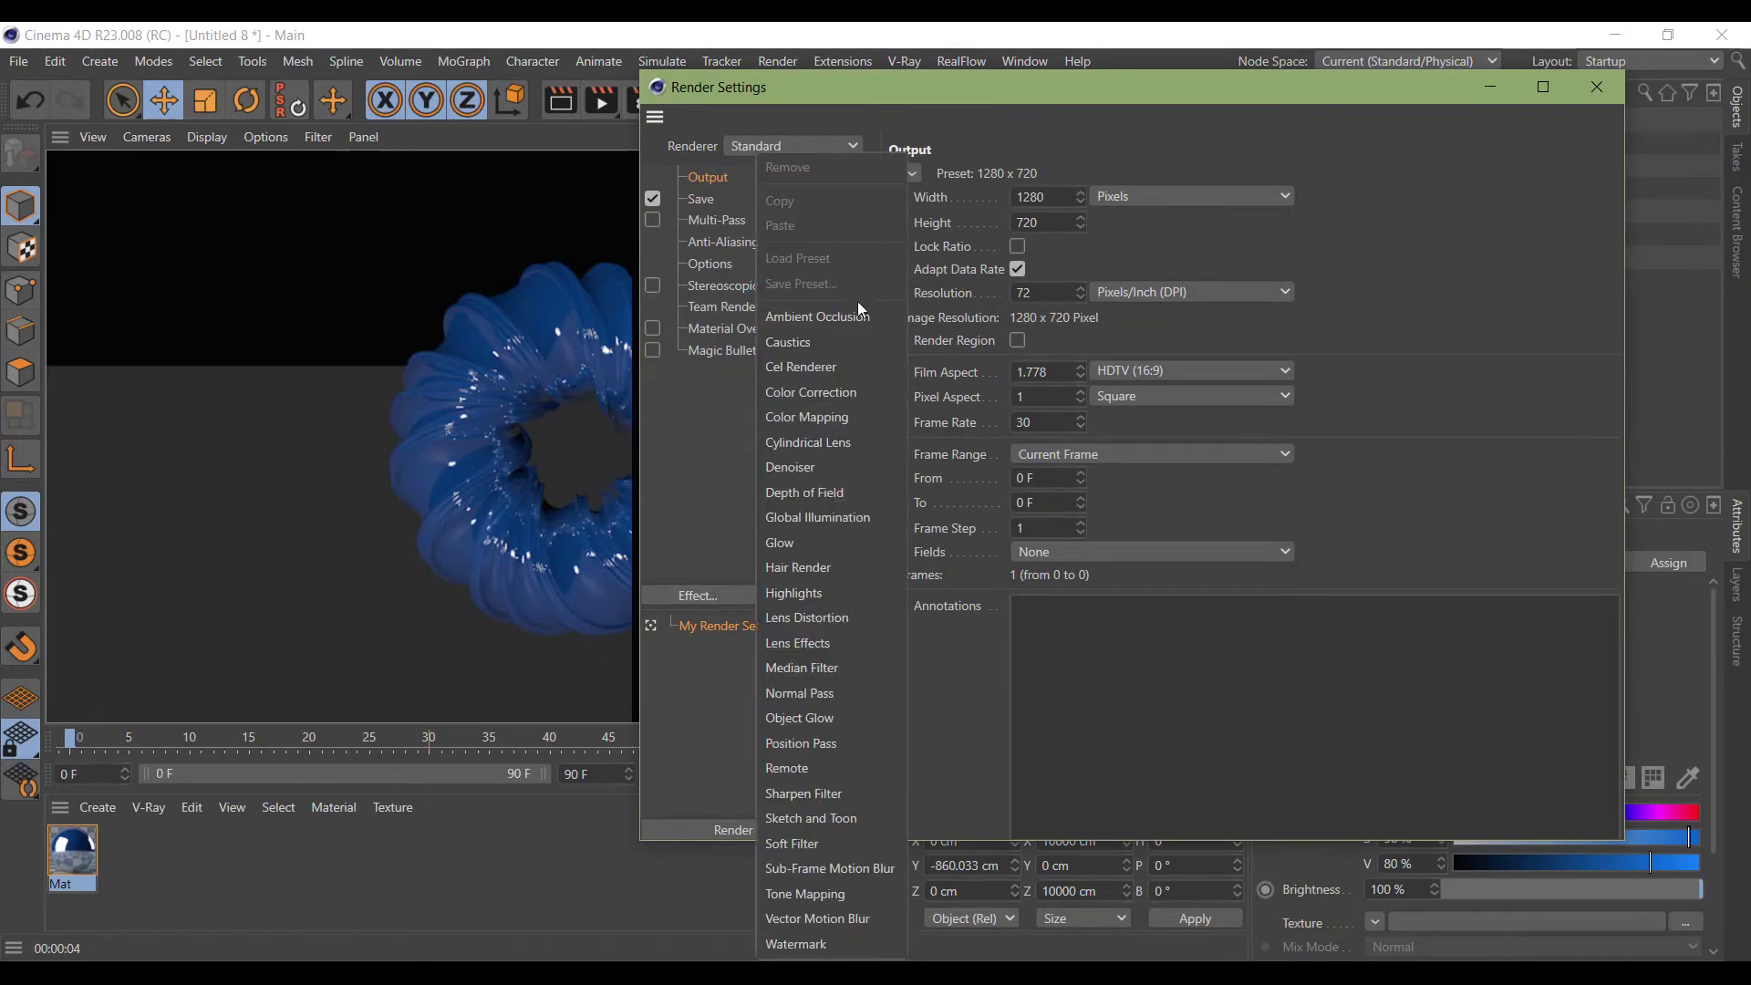
key("Escape")
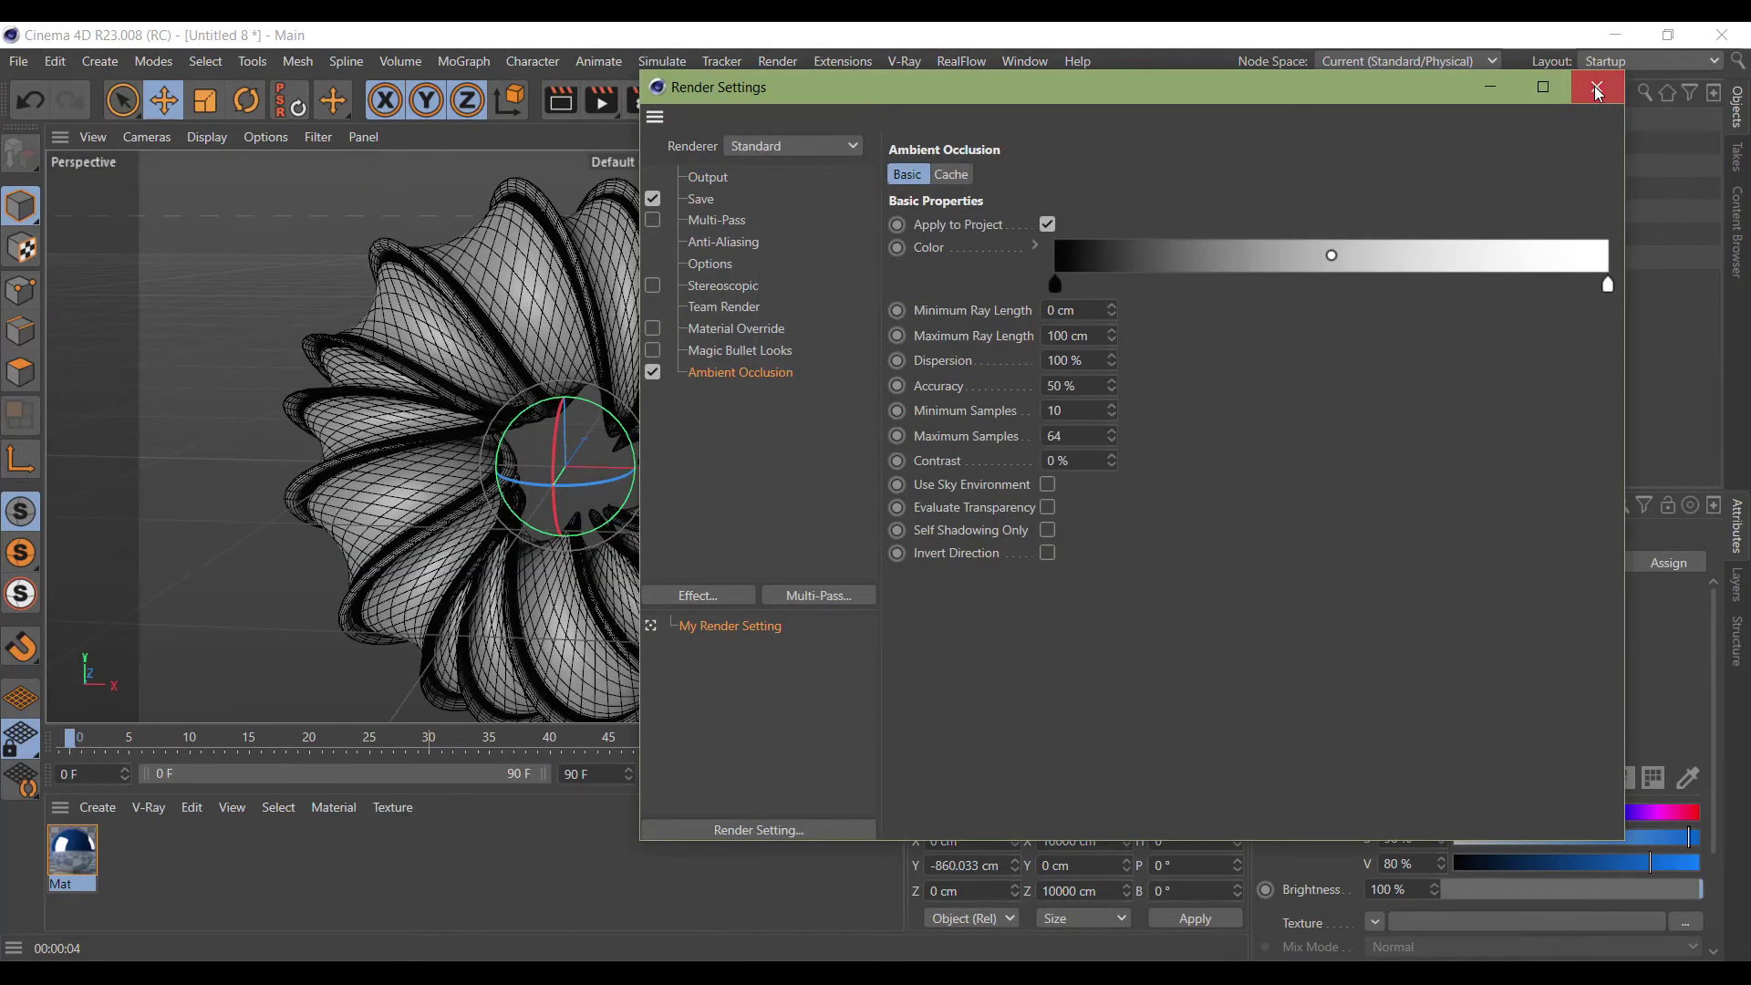
left_click(1596, 87)
left_click(560, 102)
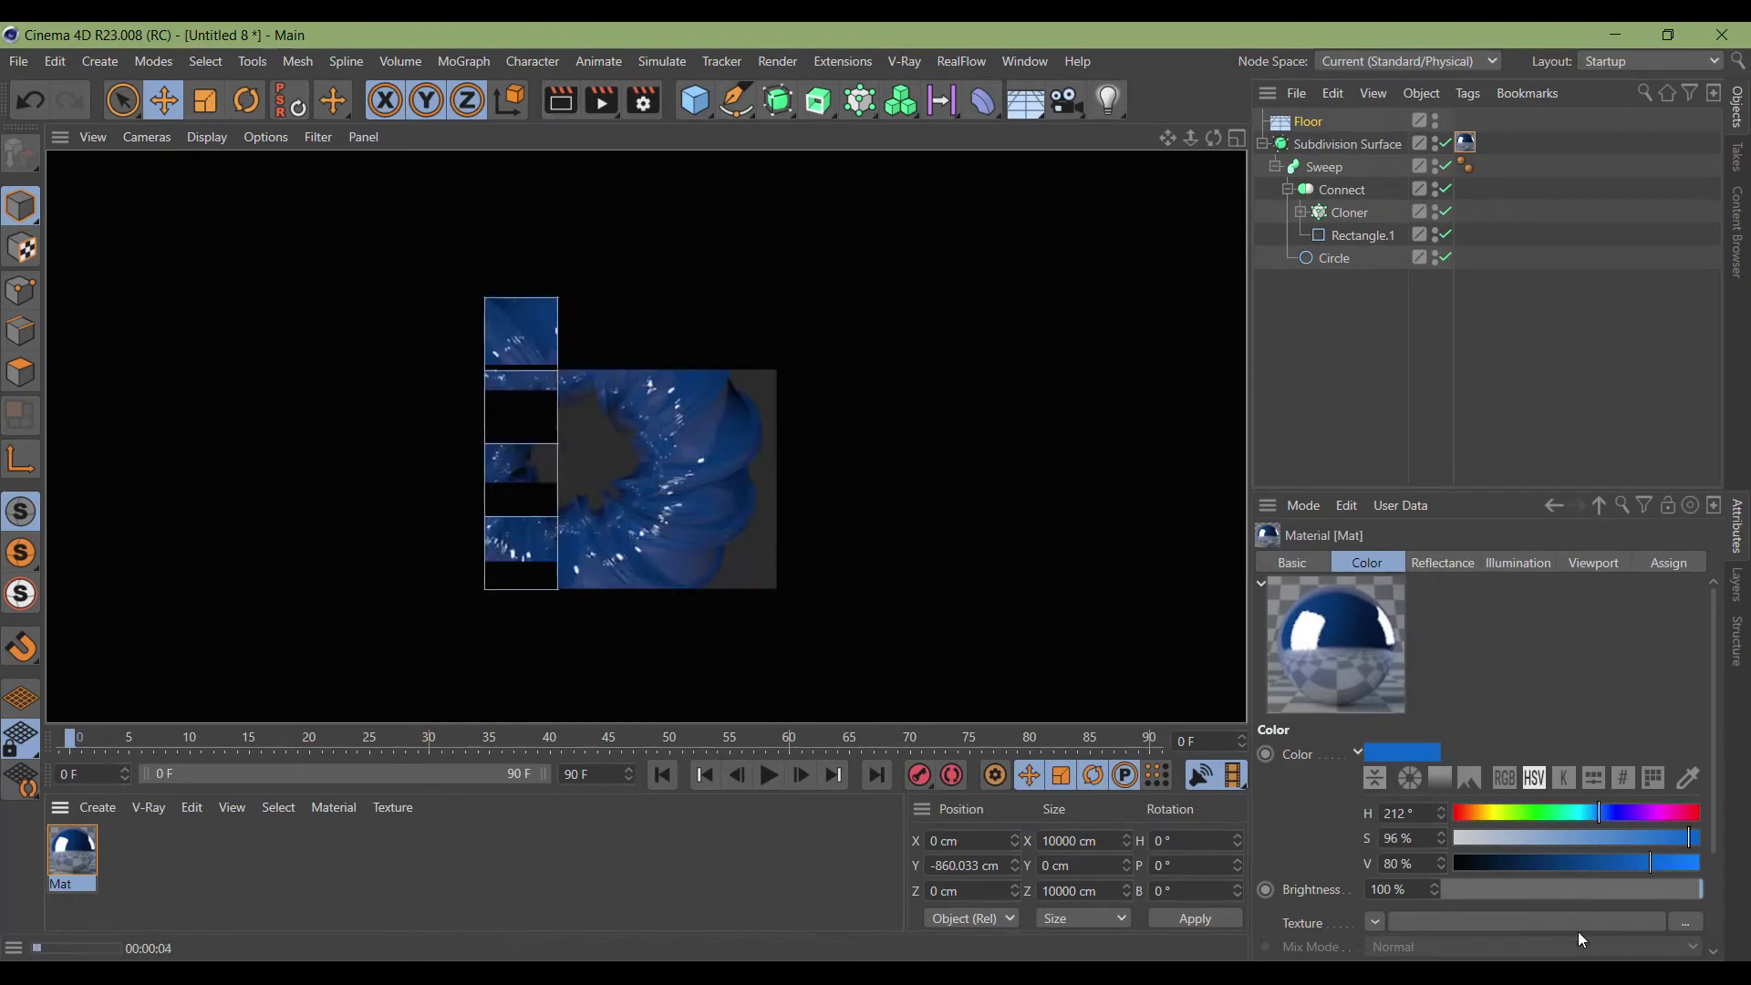
key("Escape")
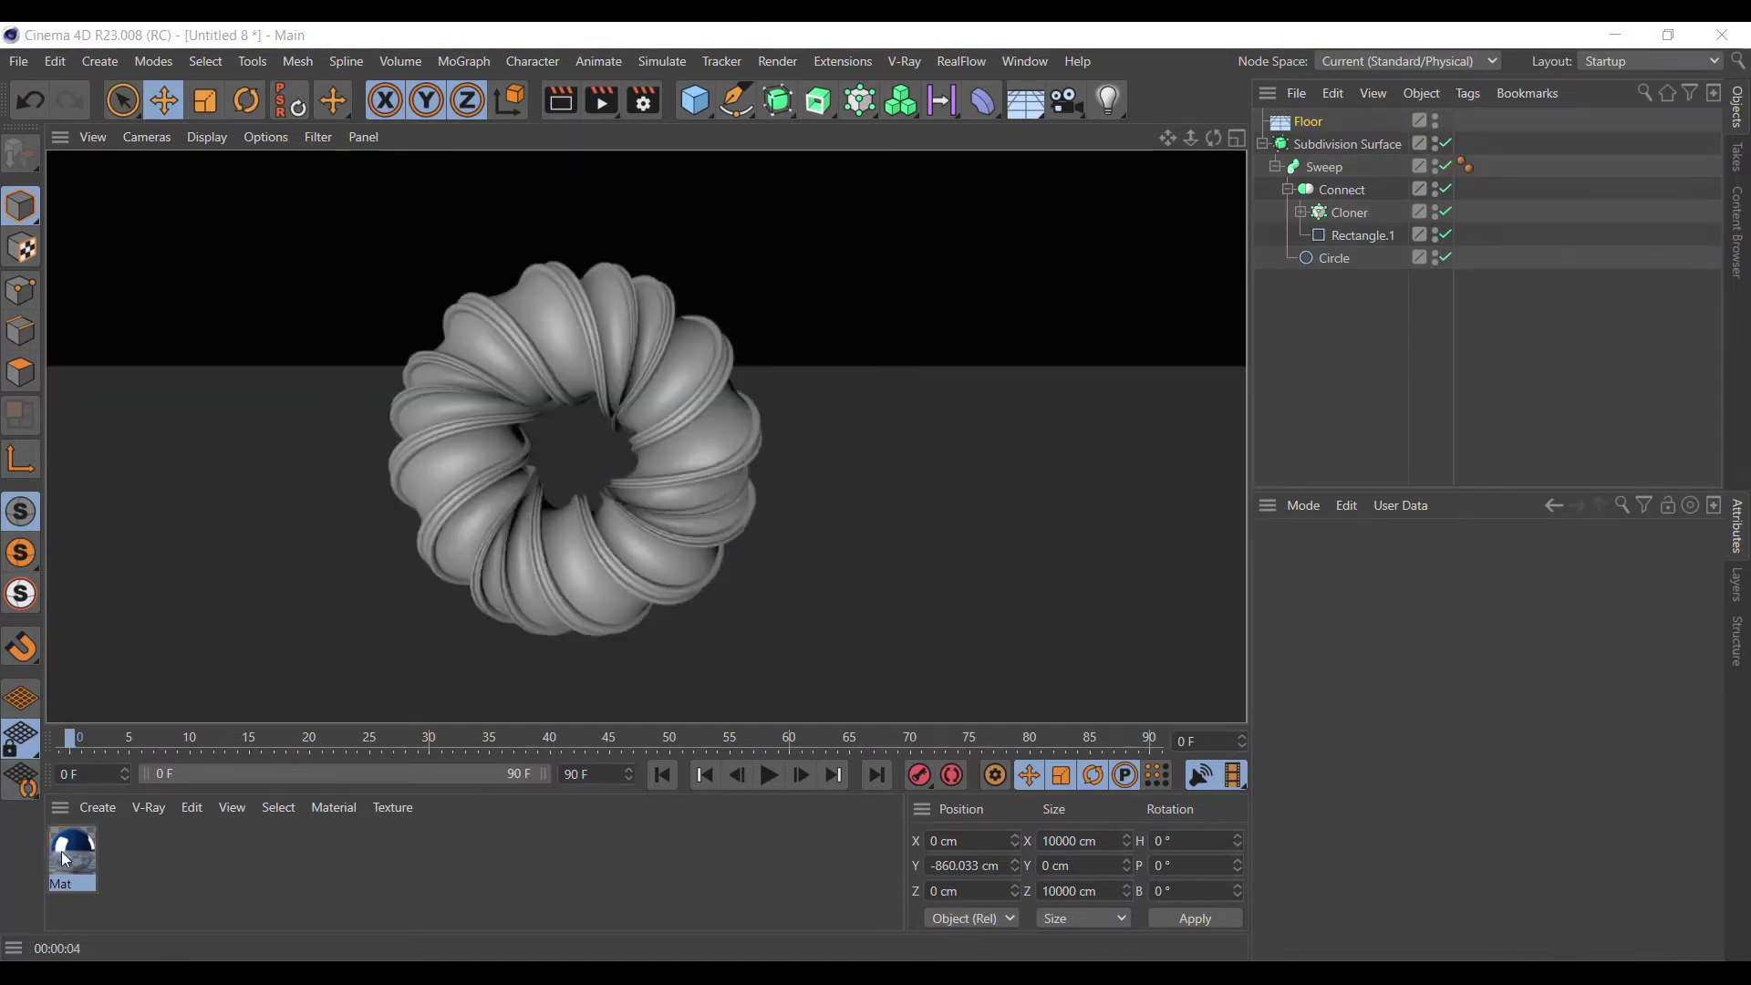
Turn off Mat's Color channel and set its reflection layer colour to light cyan.
double_click(73, 856)
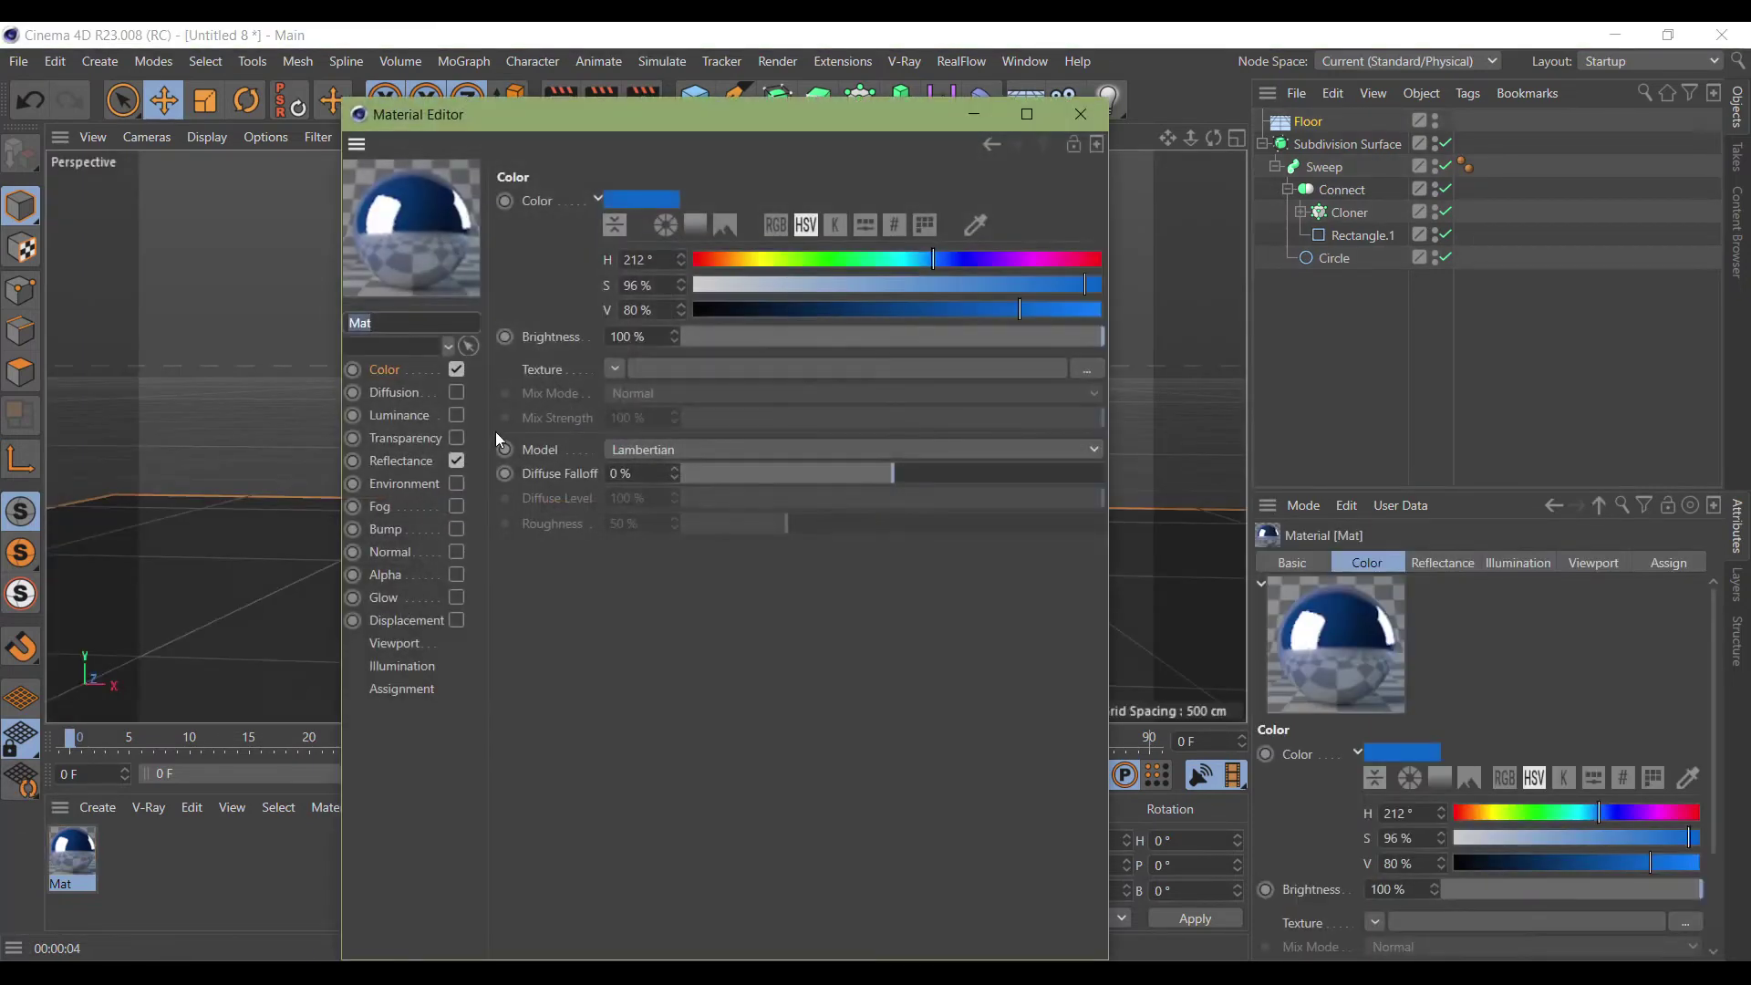
left_click(456, 369)
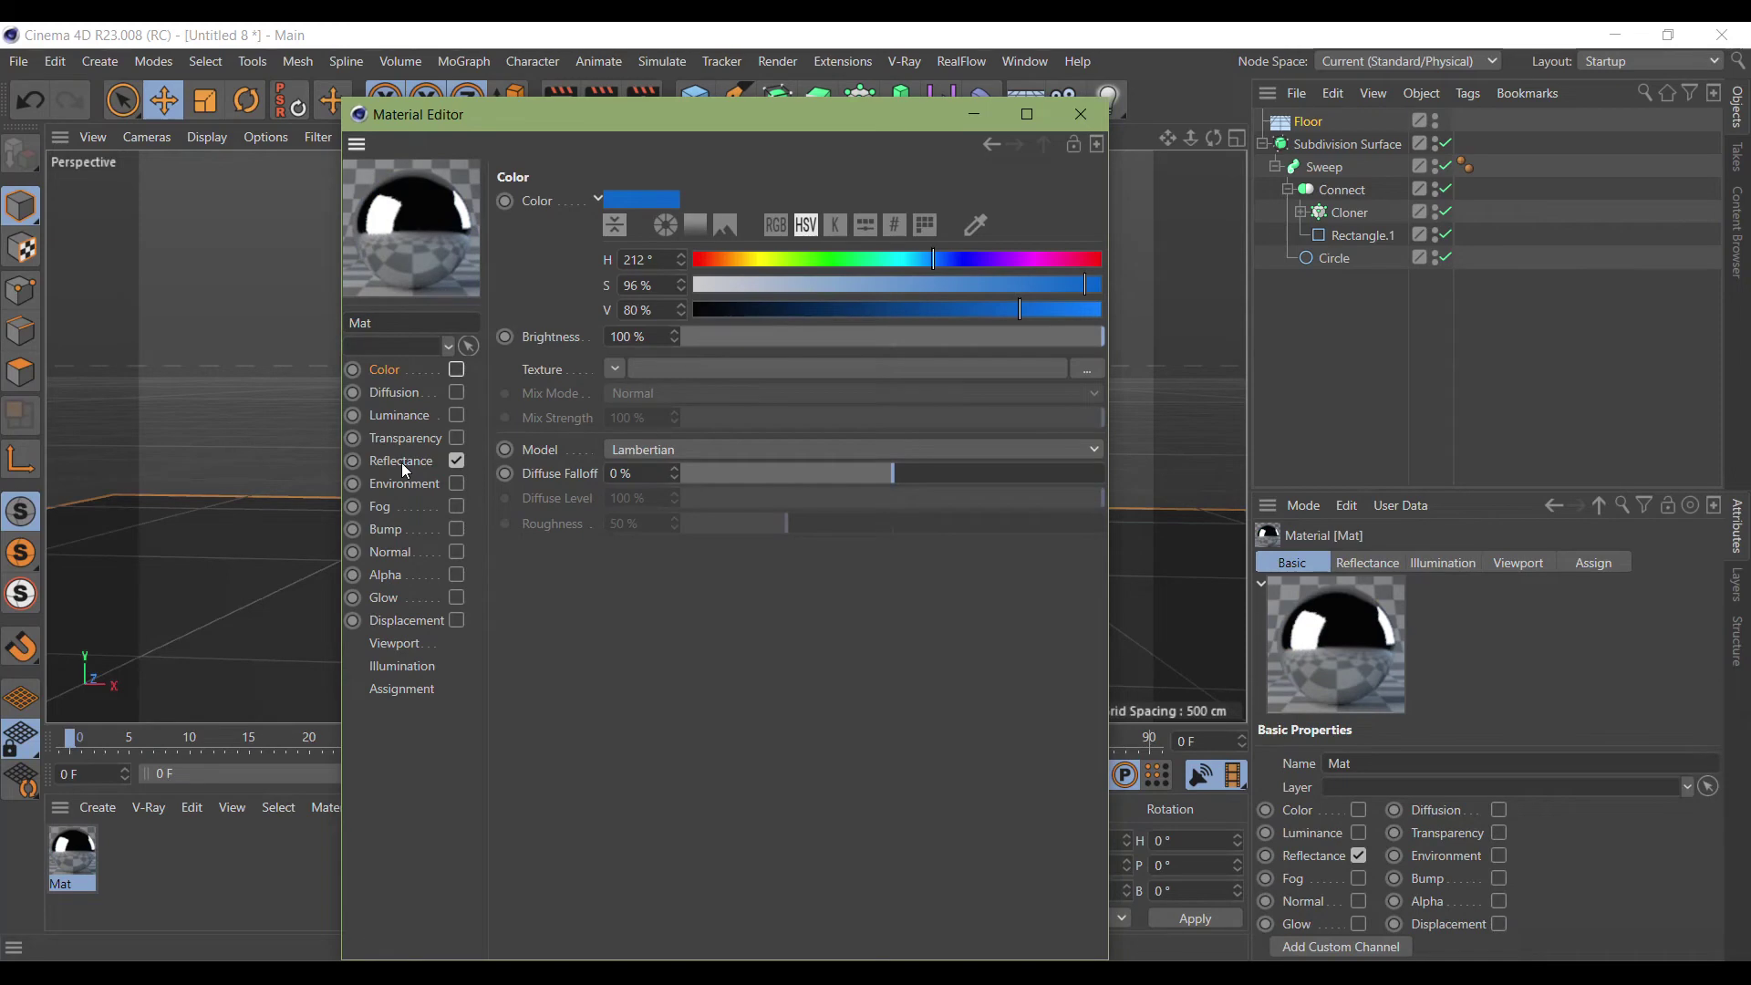
left_click(401, 462)
left_click(646, 730)
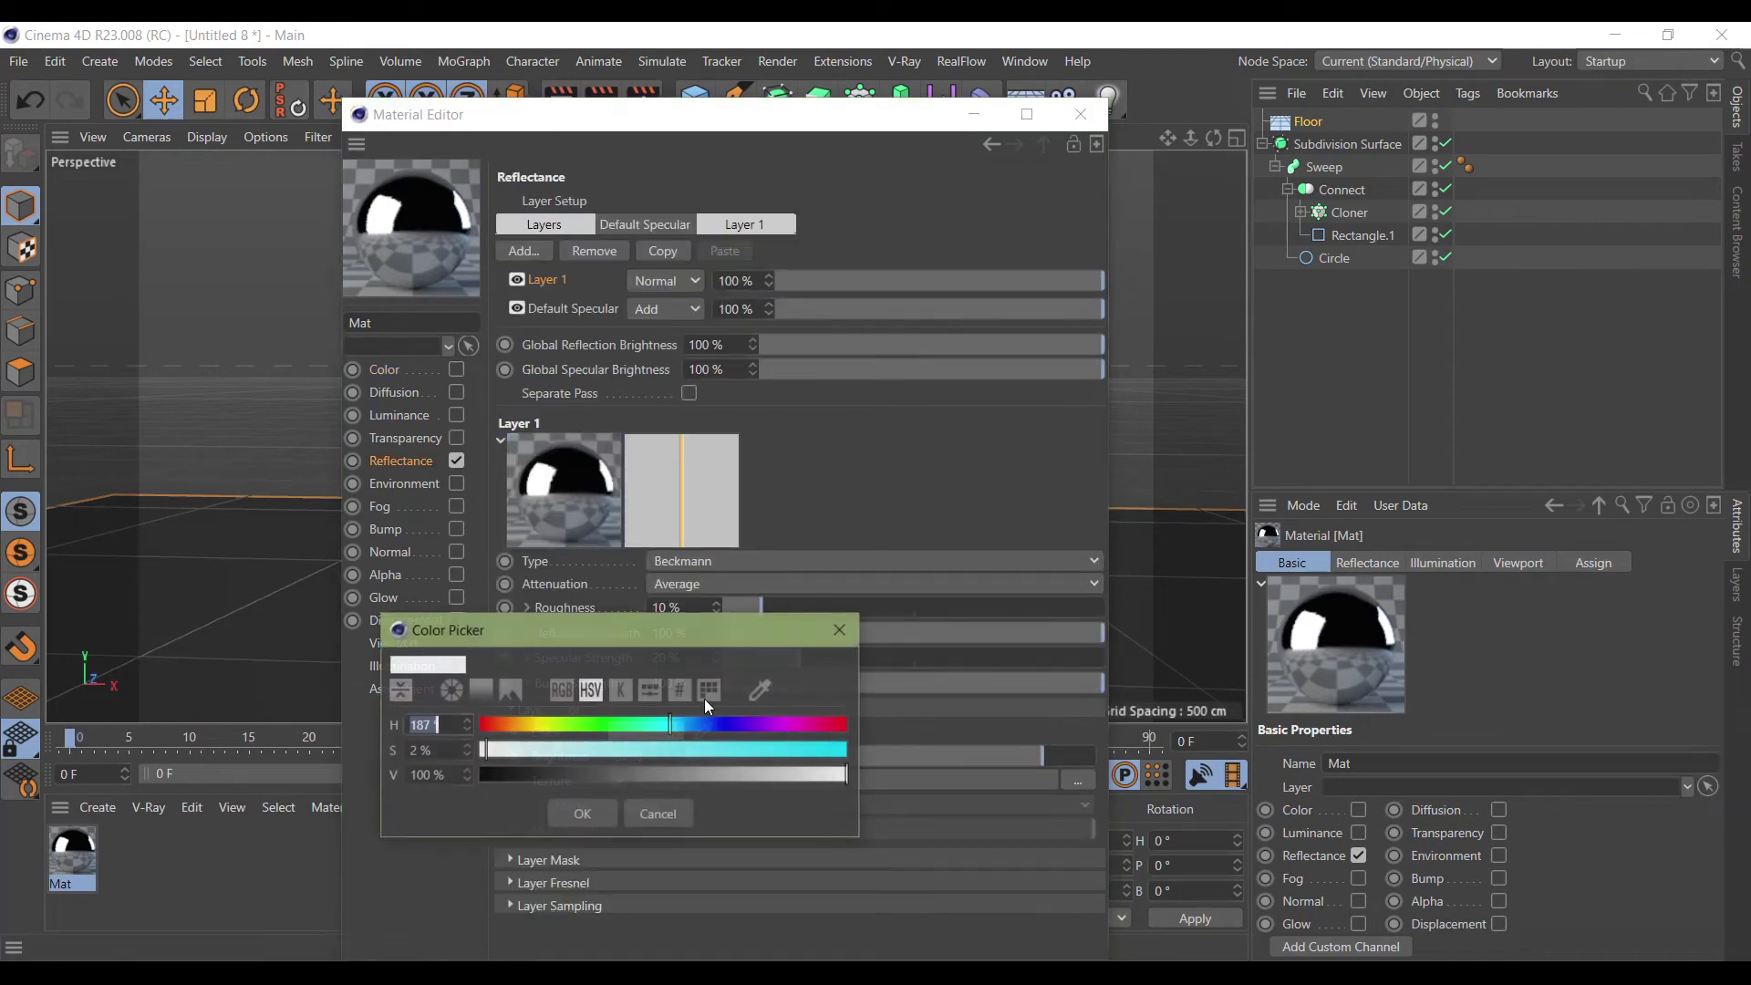
left_click_drag(629, 750, 619, 749)
left_click(589, 810)
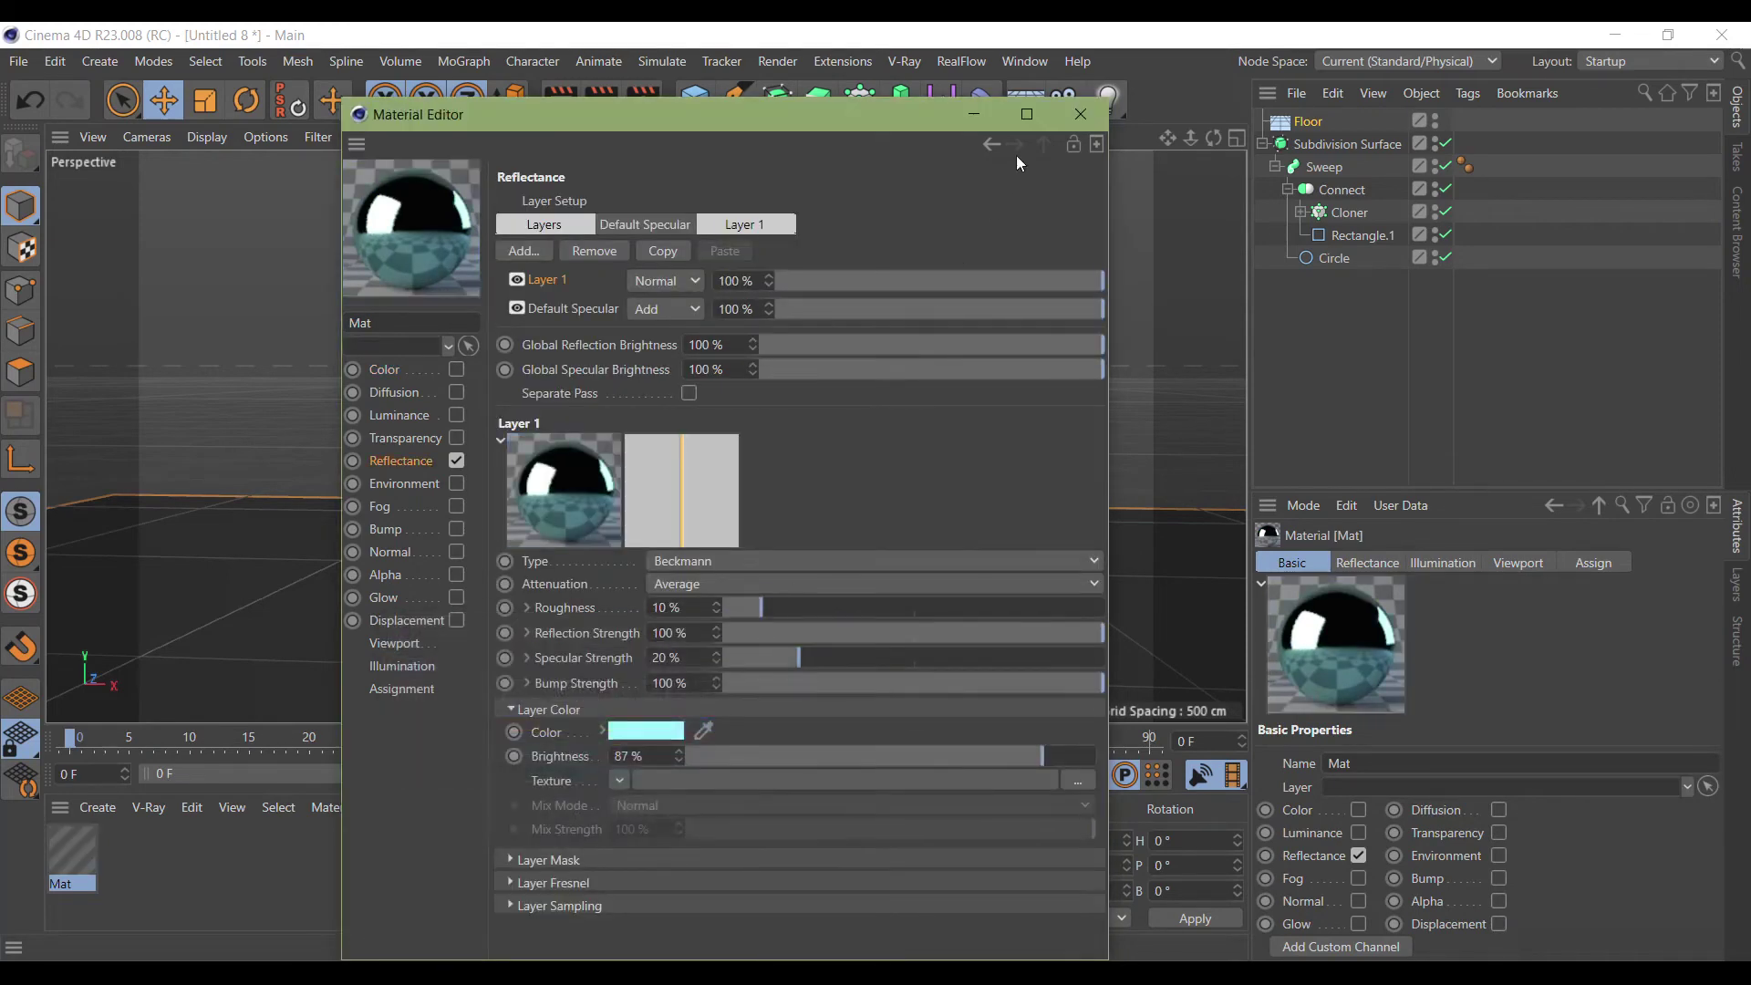
left_click(1079, 114)
Apply Mat to the Subdivision Surface torus and render the viewport.
left_click_drag(73, 858, 319, 680)
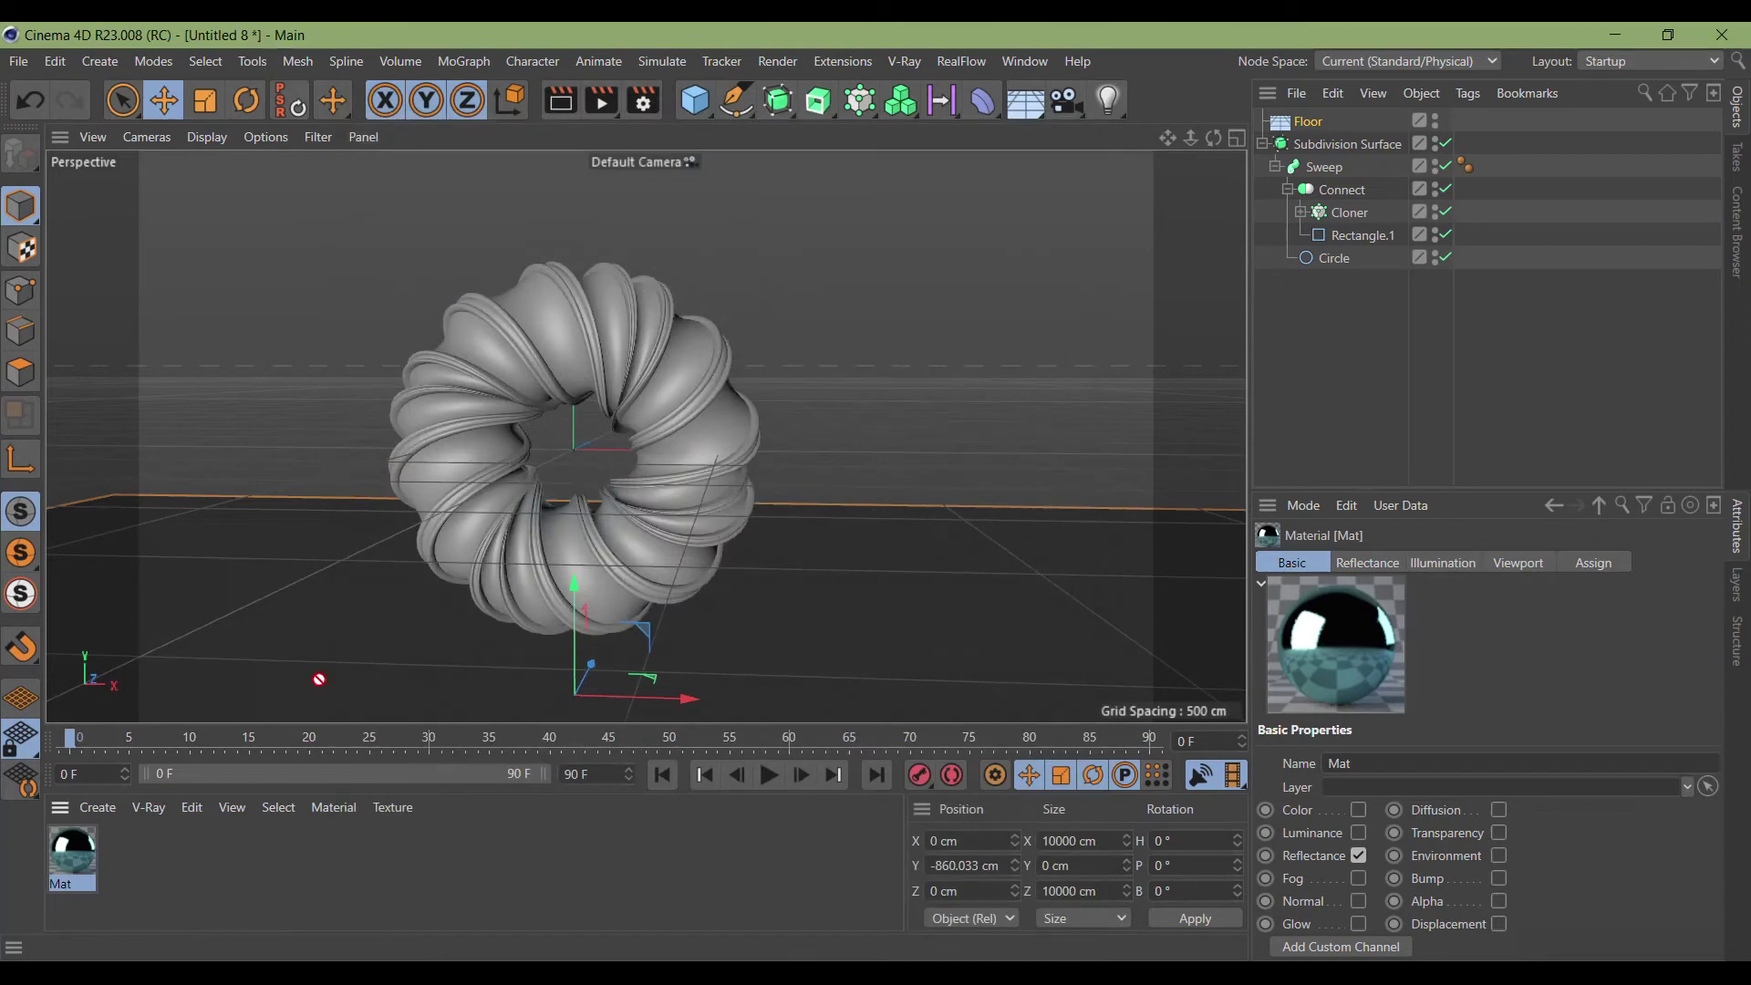
left_click_drag(1387, 146, 1386, 145)
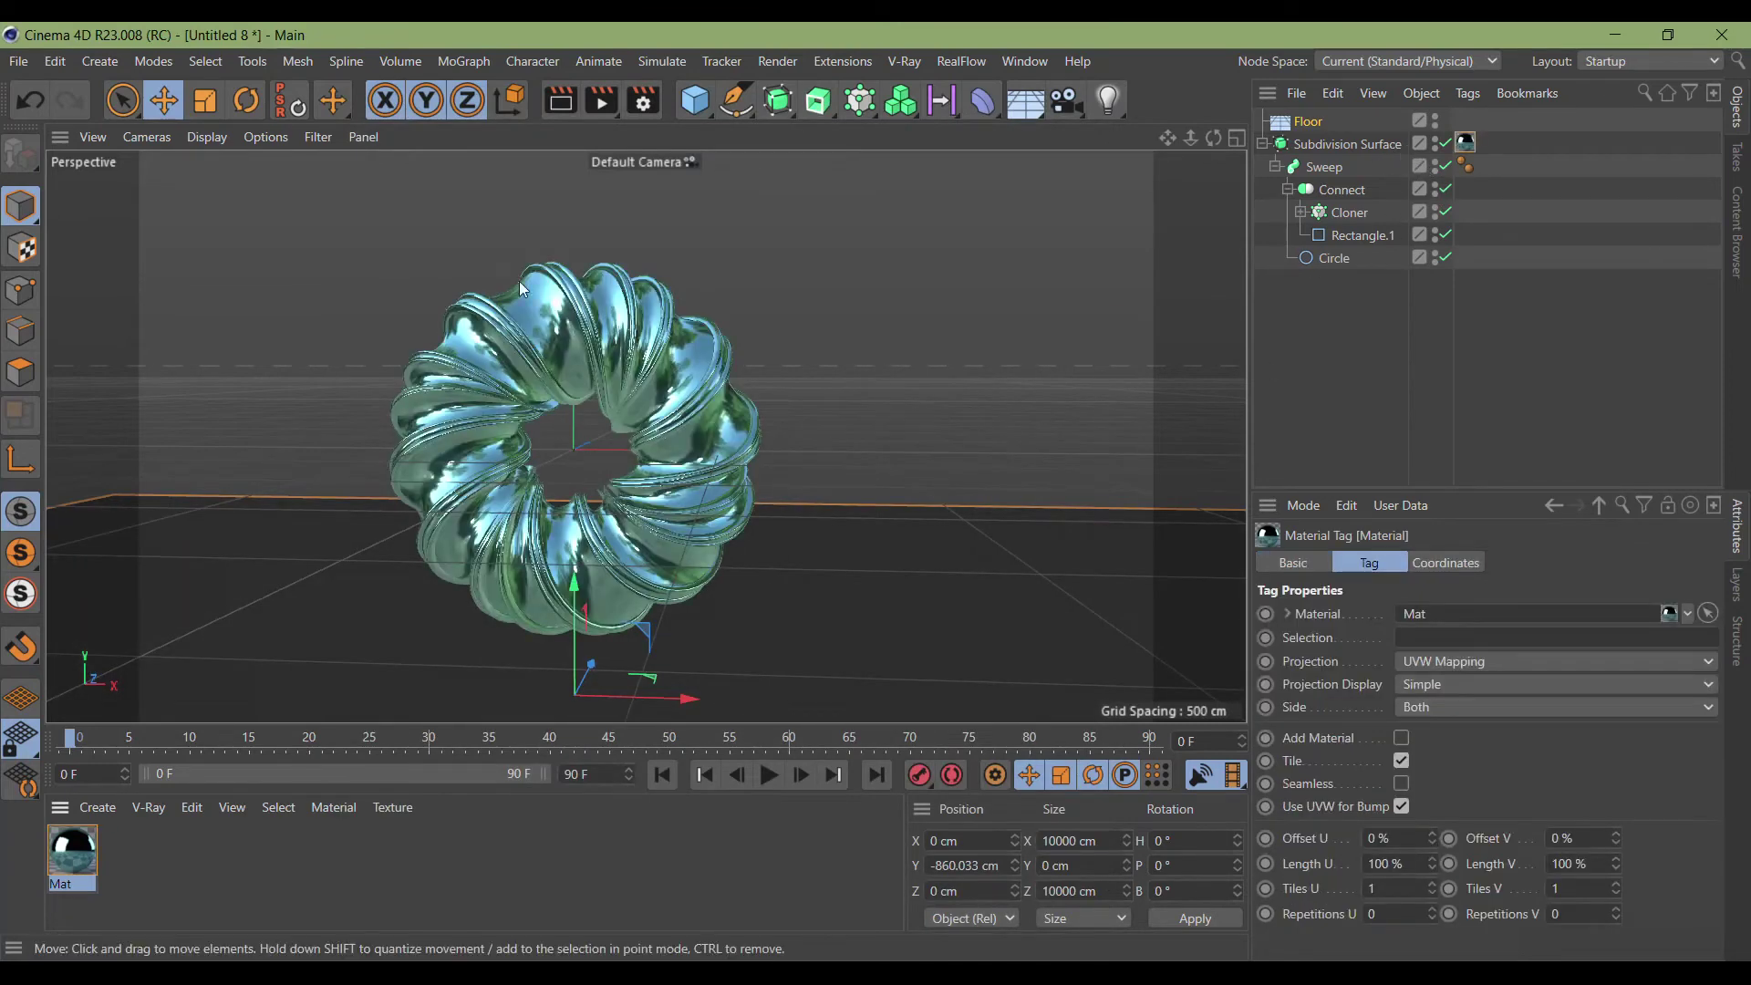
left_click(556, 110)
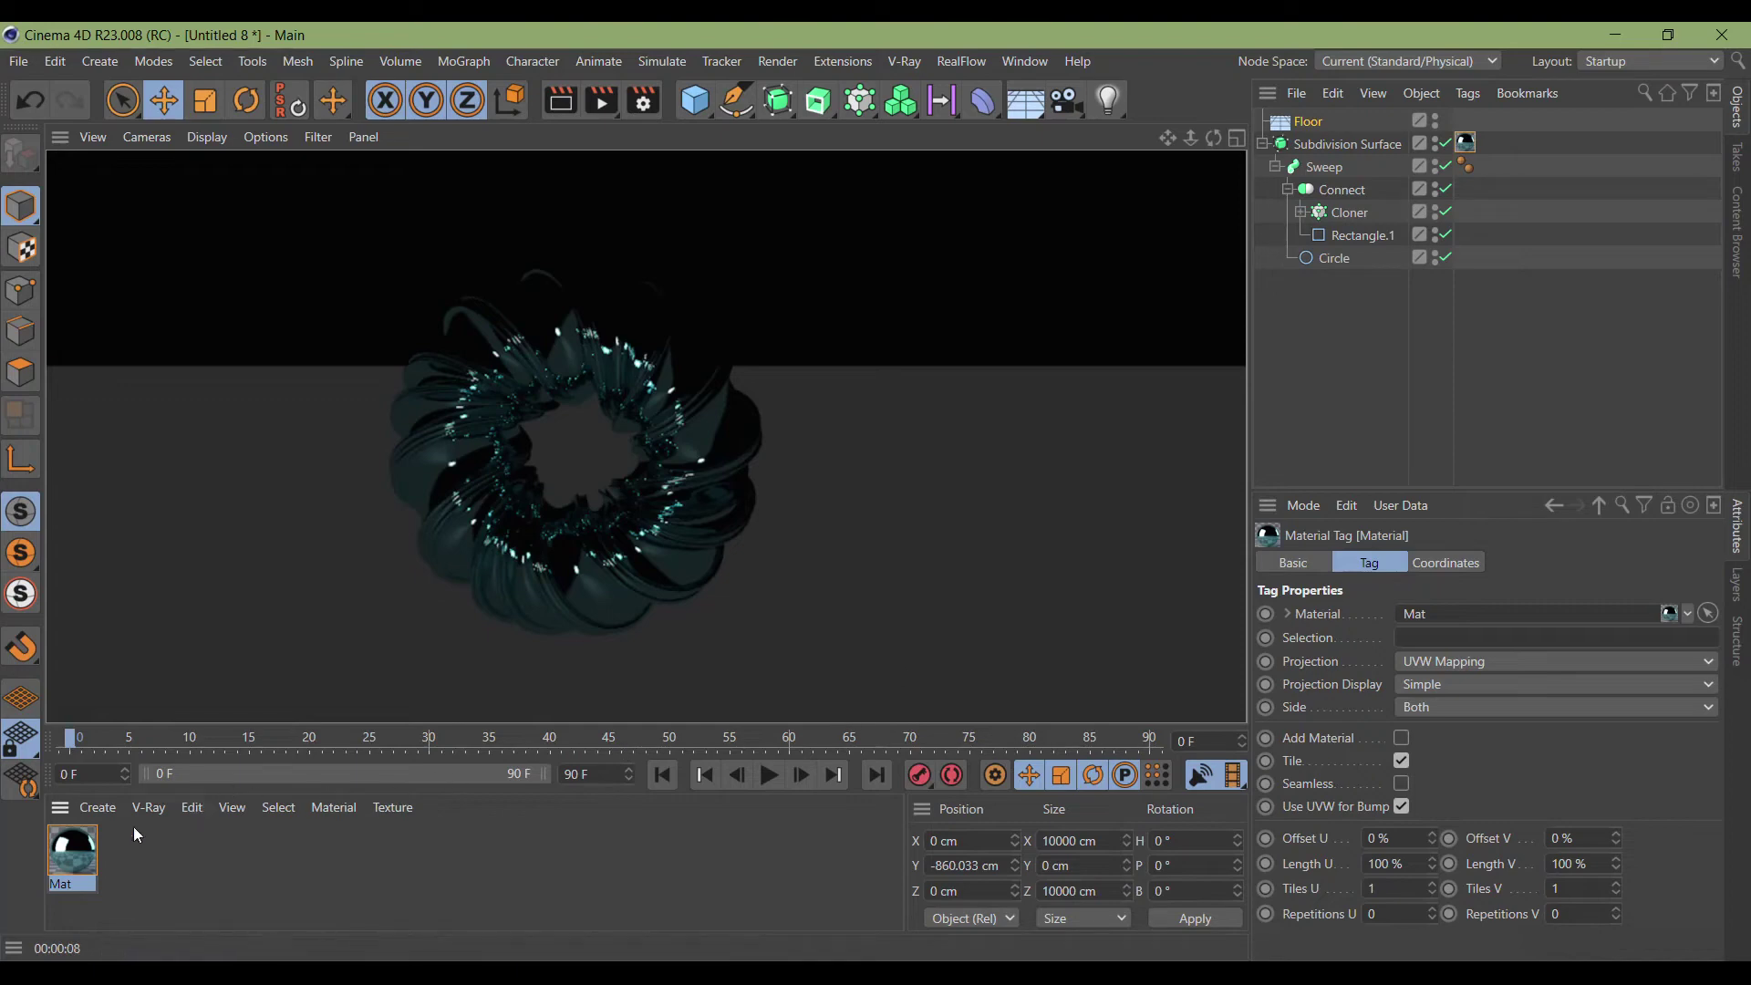
left_click_drag(82, 850, 105, 849)
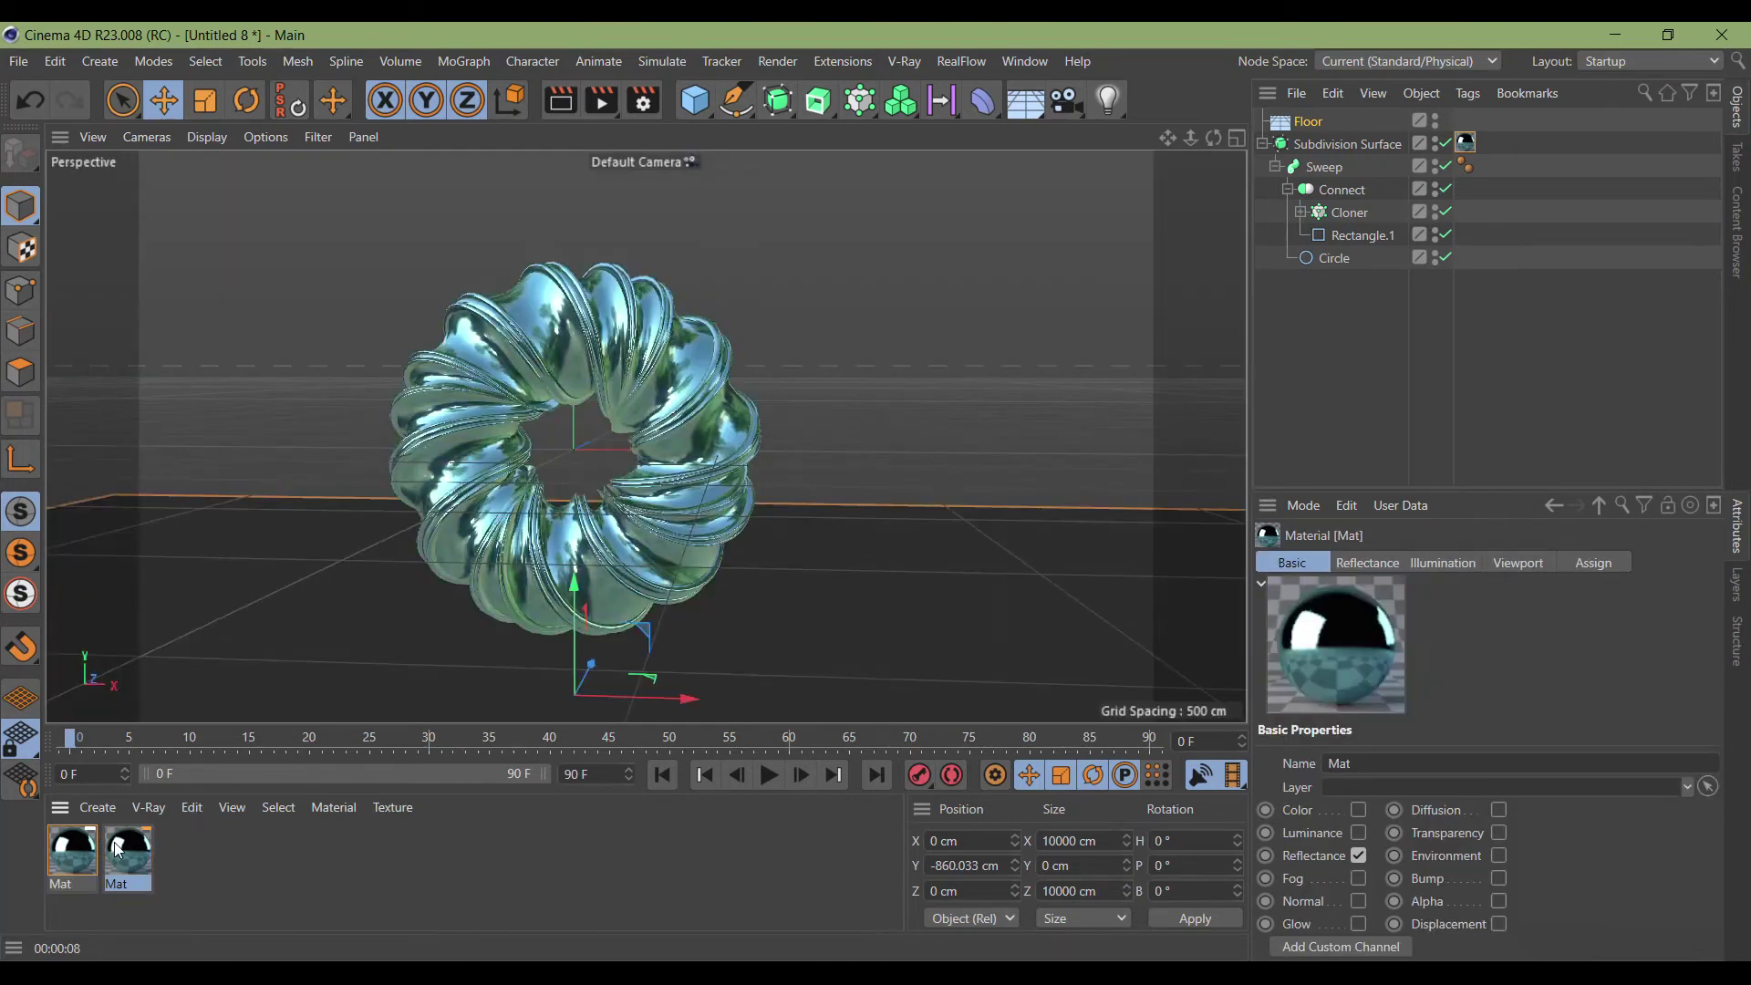
Set the duplicated Mat's reflection layer colour to white at 100% brightness.
double_click(128, 853)
left_click(654, 729)
left_click(518, 774)
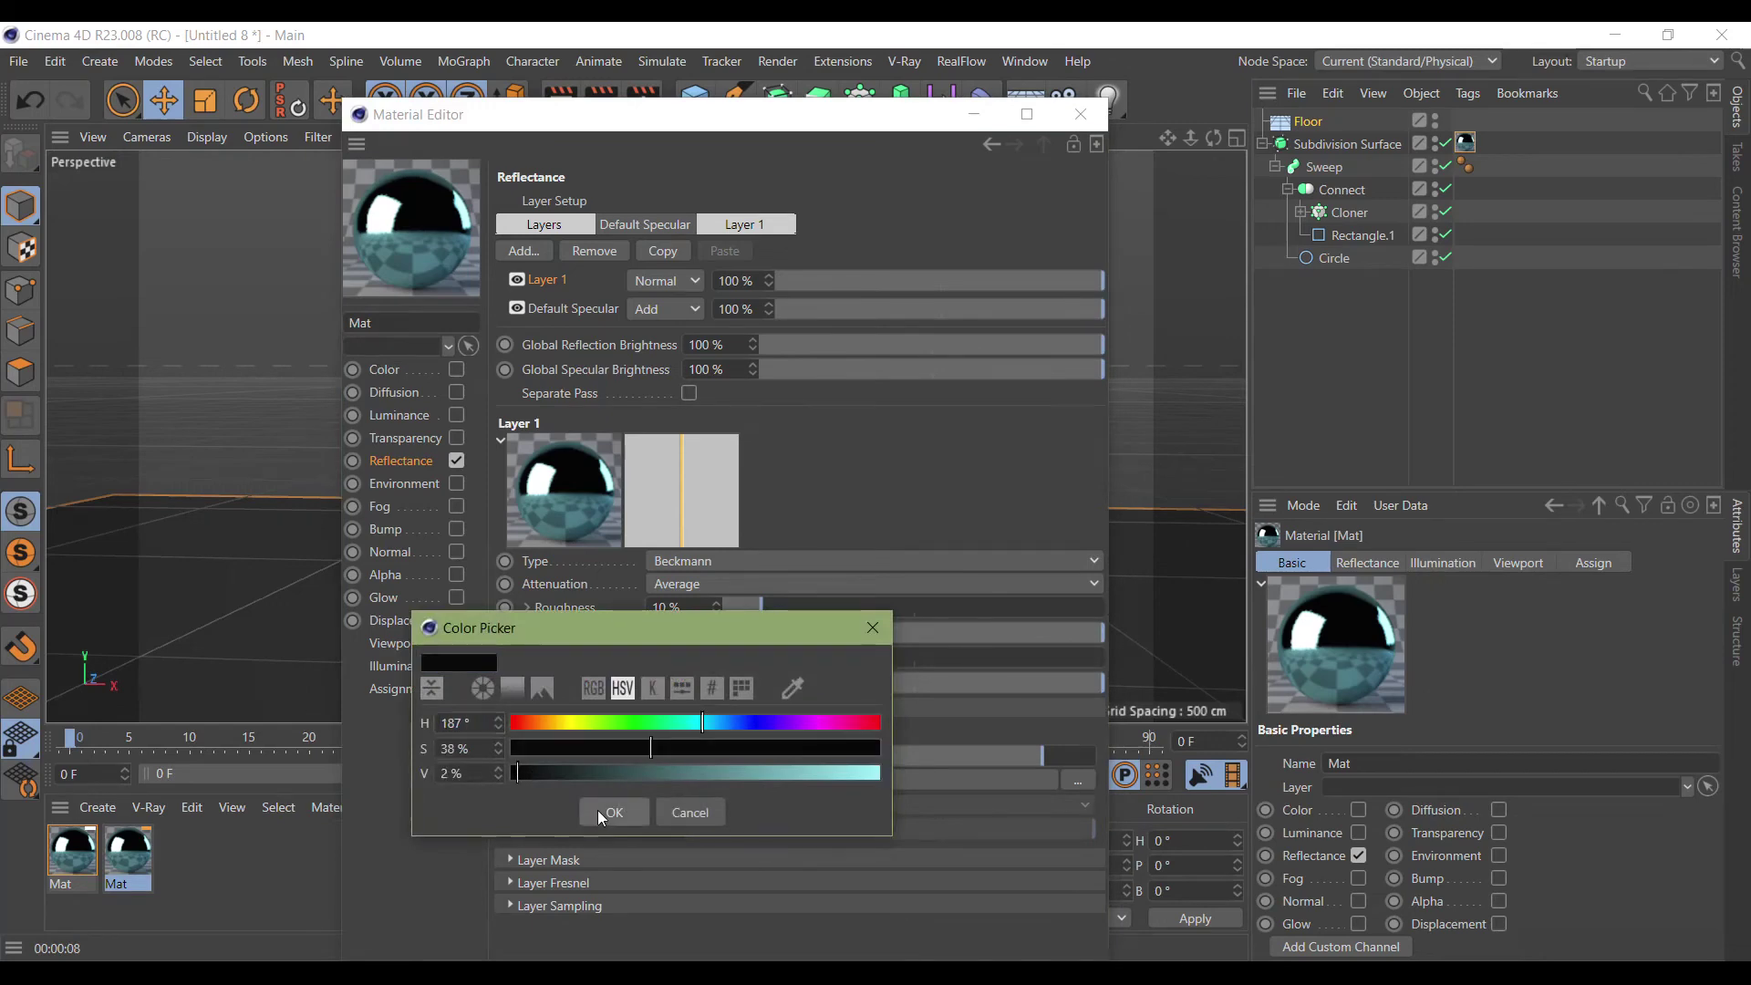
left_click(602, 811)
left_click(665, 727)
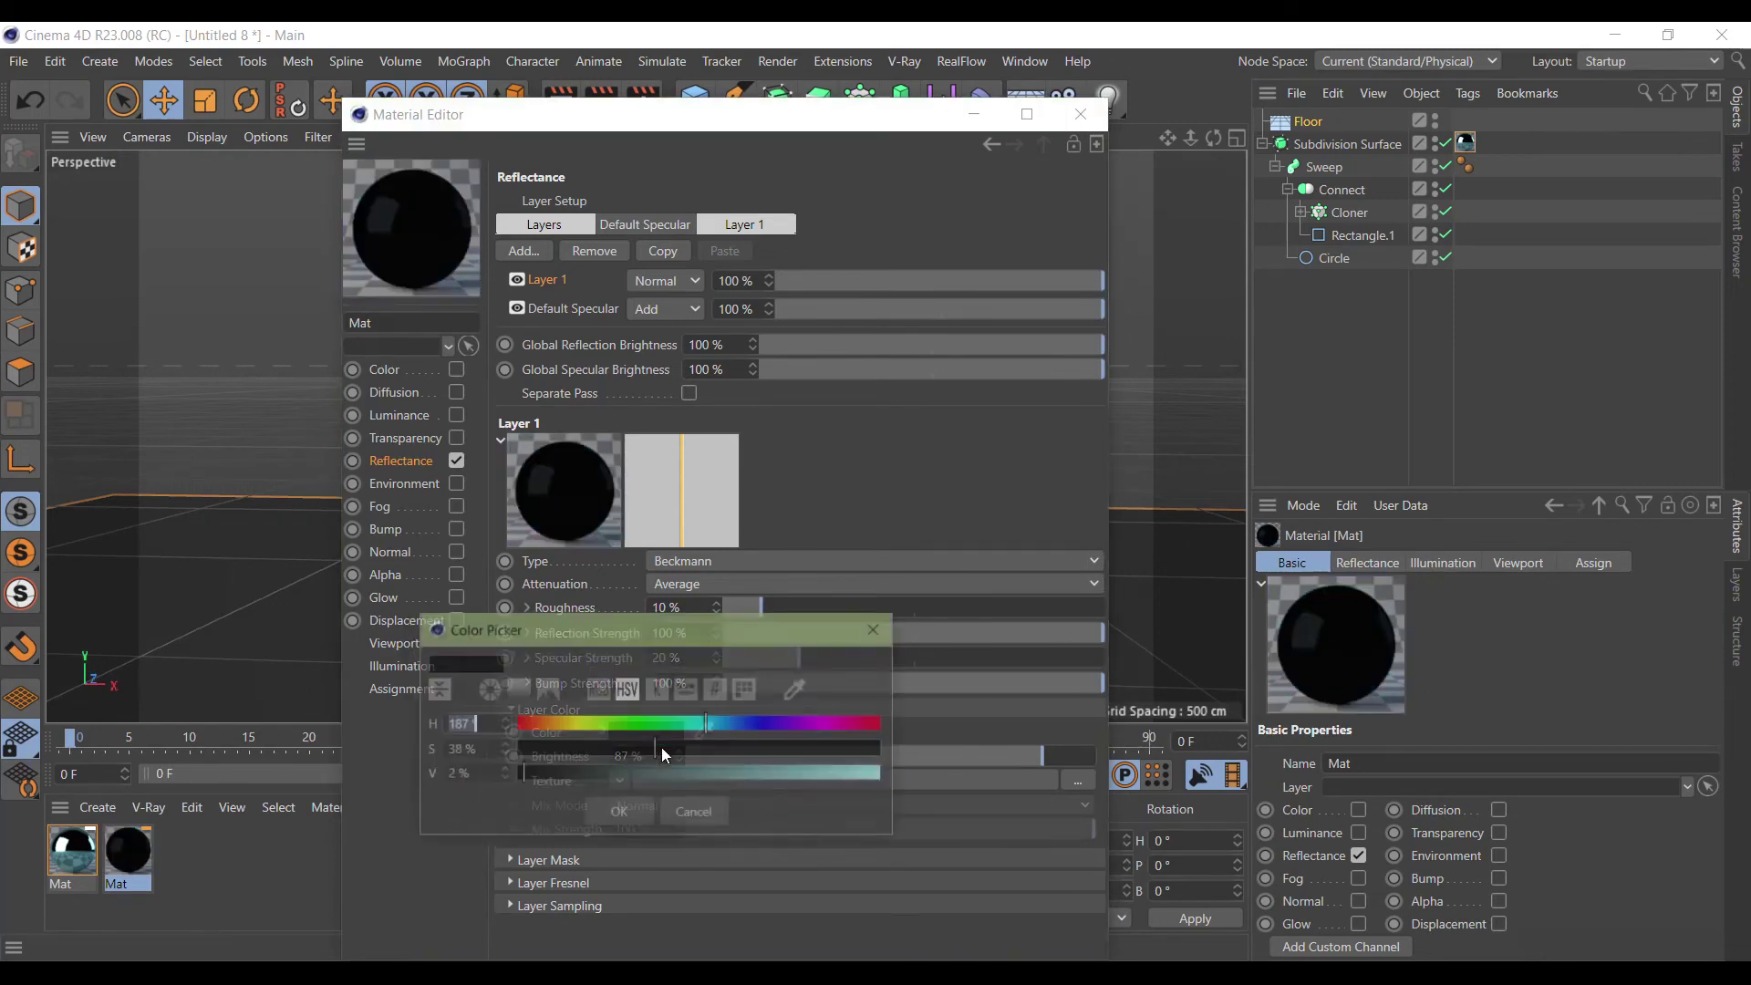
left_click(876, 775)
left_click(619, 812)
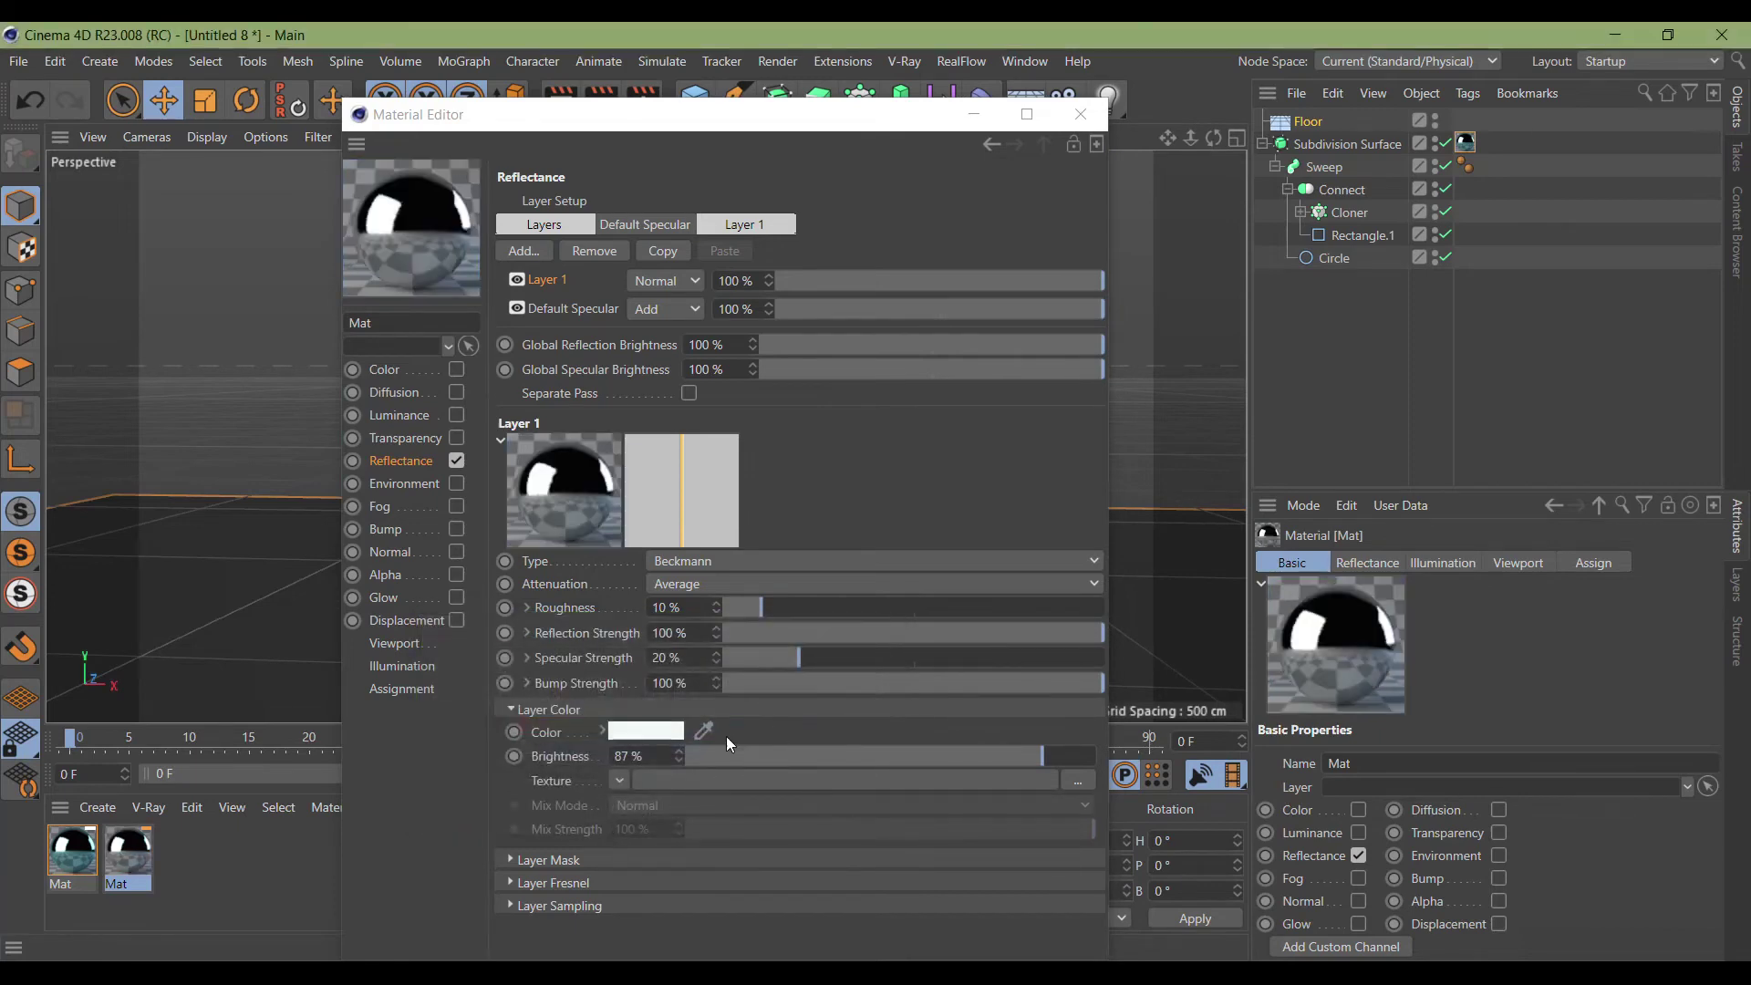
left_click_drag(1042, 757, 1064, 755)
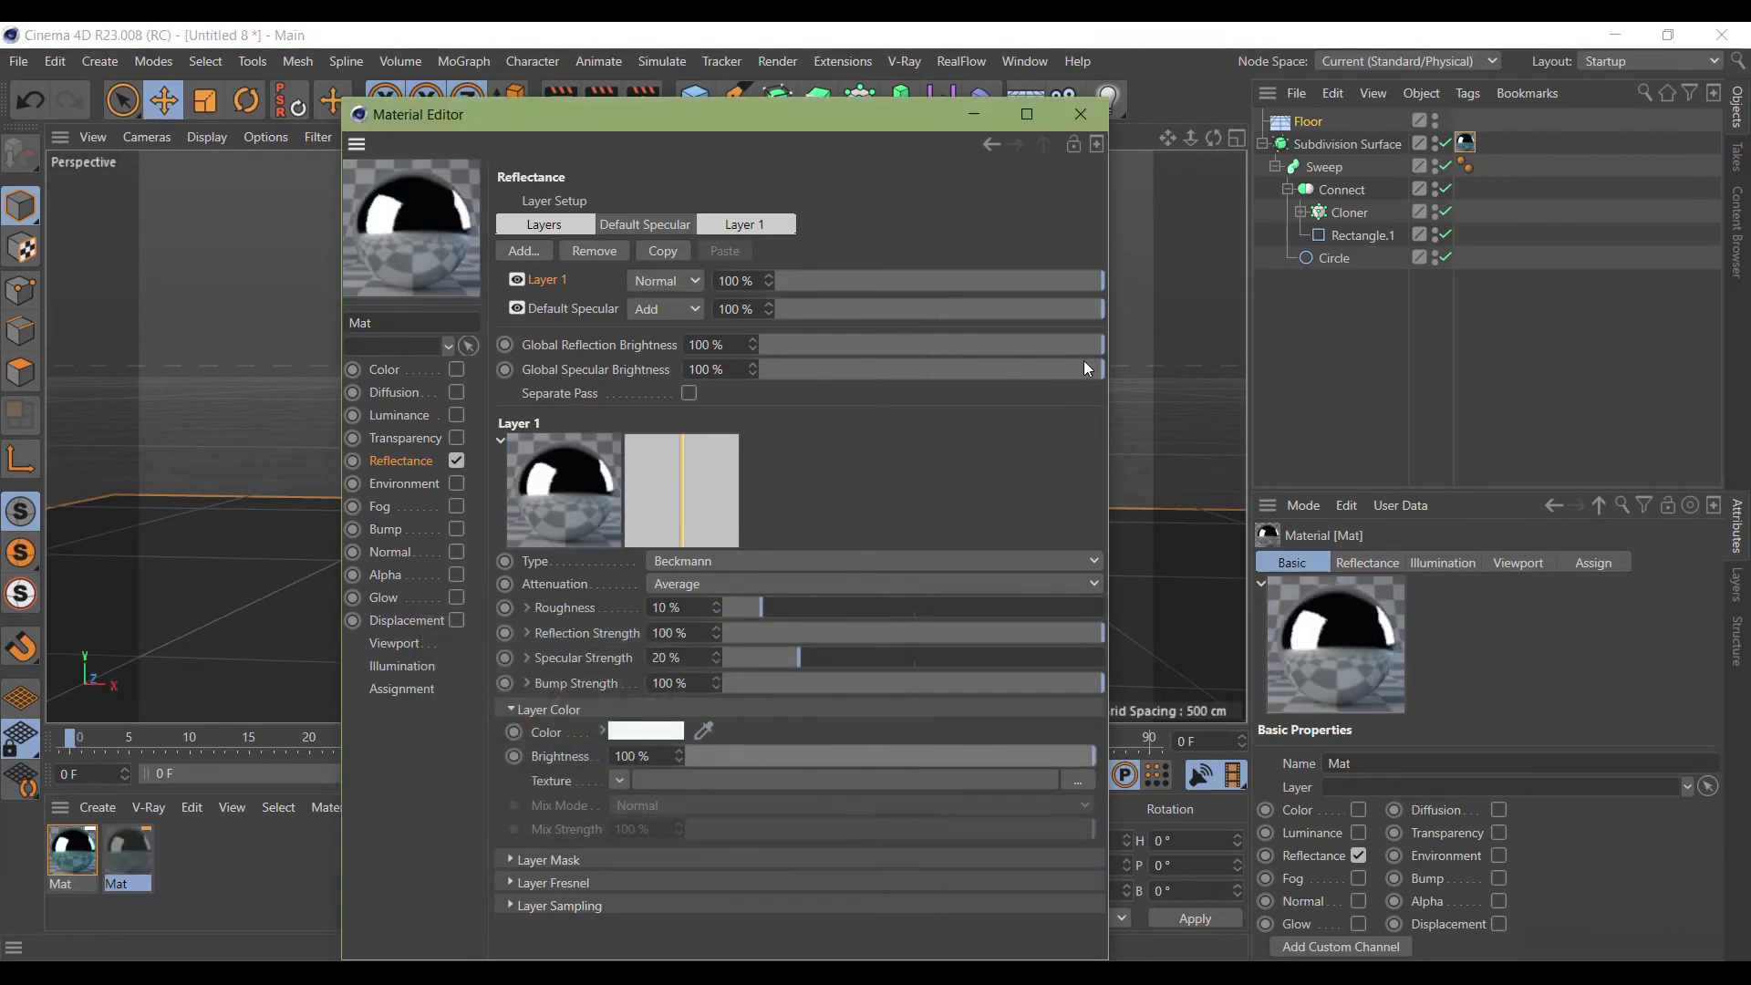
left_click(1080, 114)
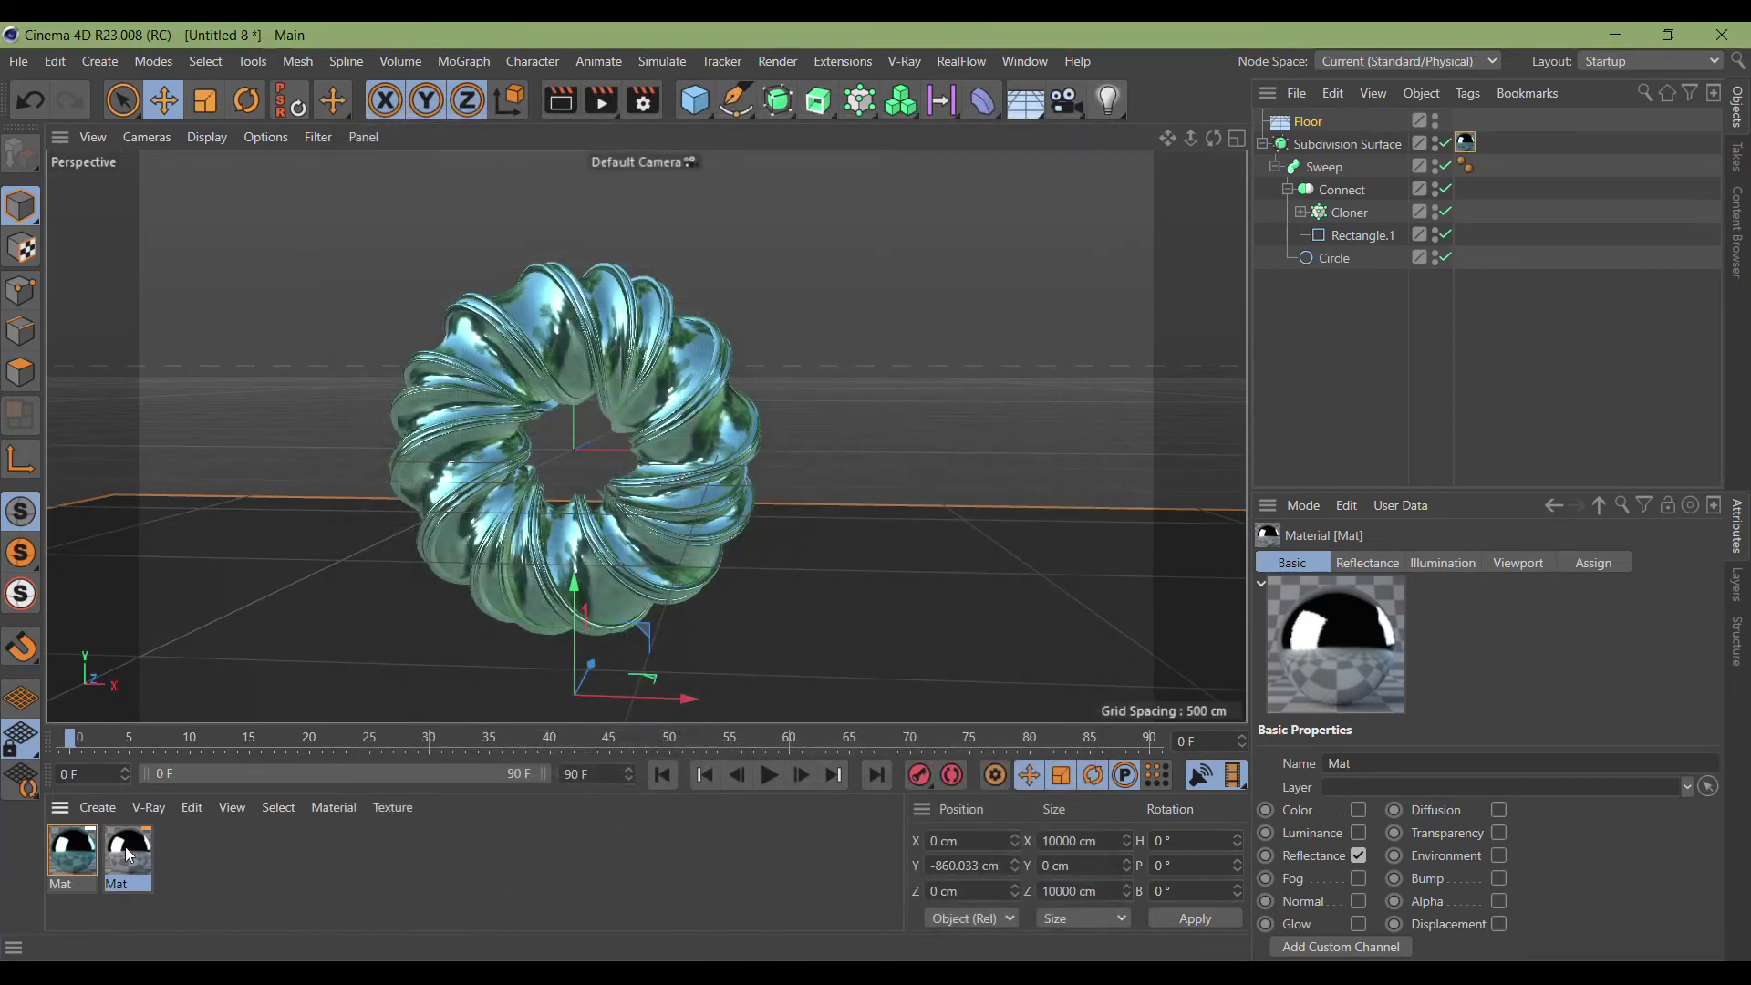
Apply the duplicated material to the Floor and render the viewport.
left_click_drag(128, 854, 1308, 121)
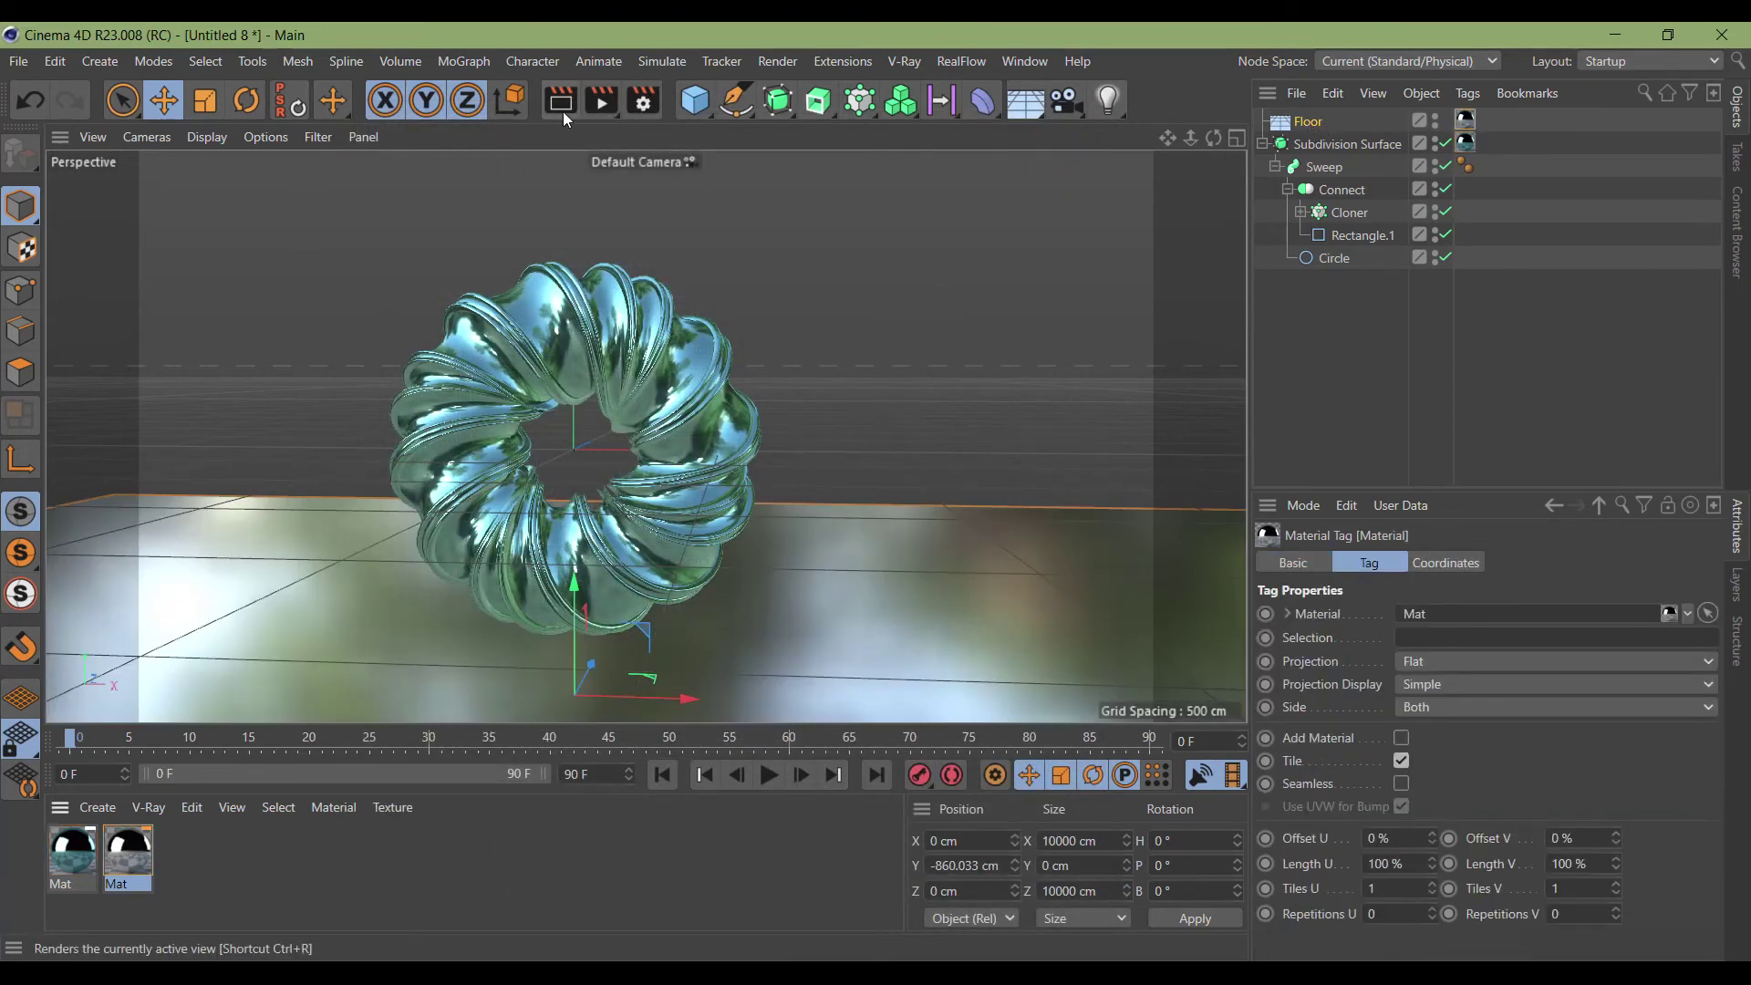
left_click(562, 111)
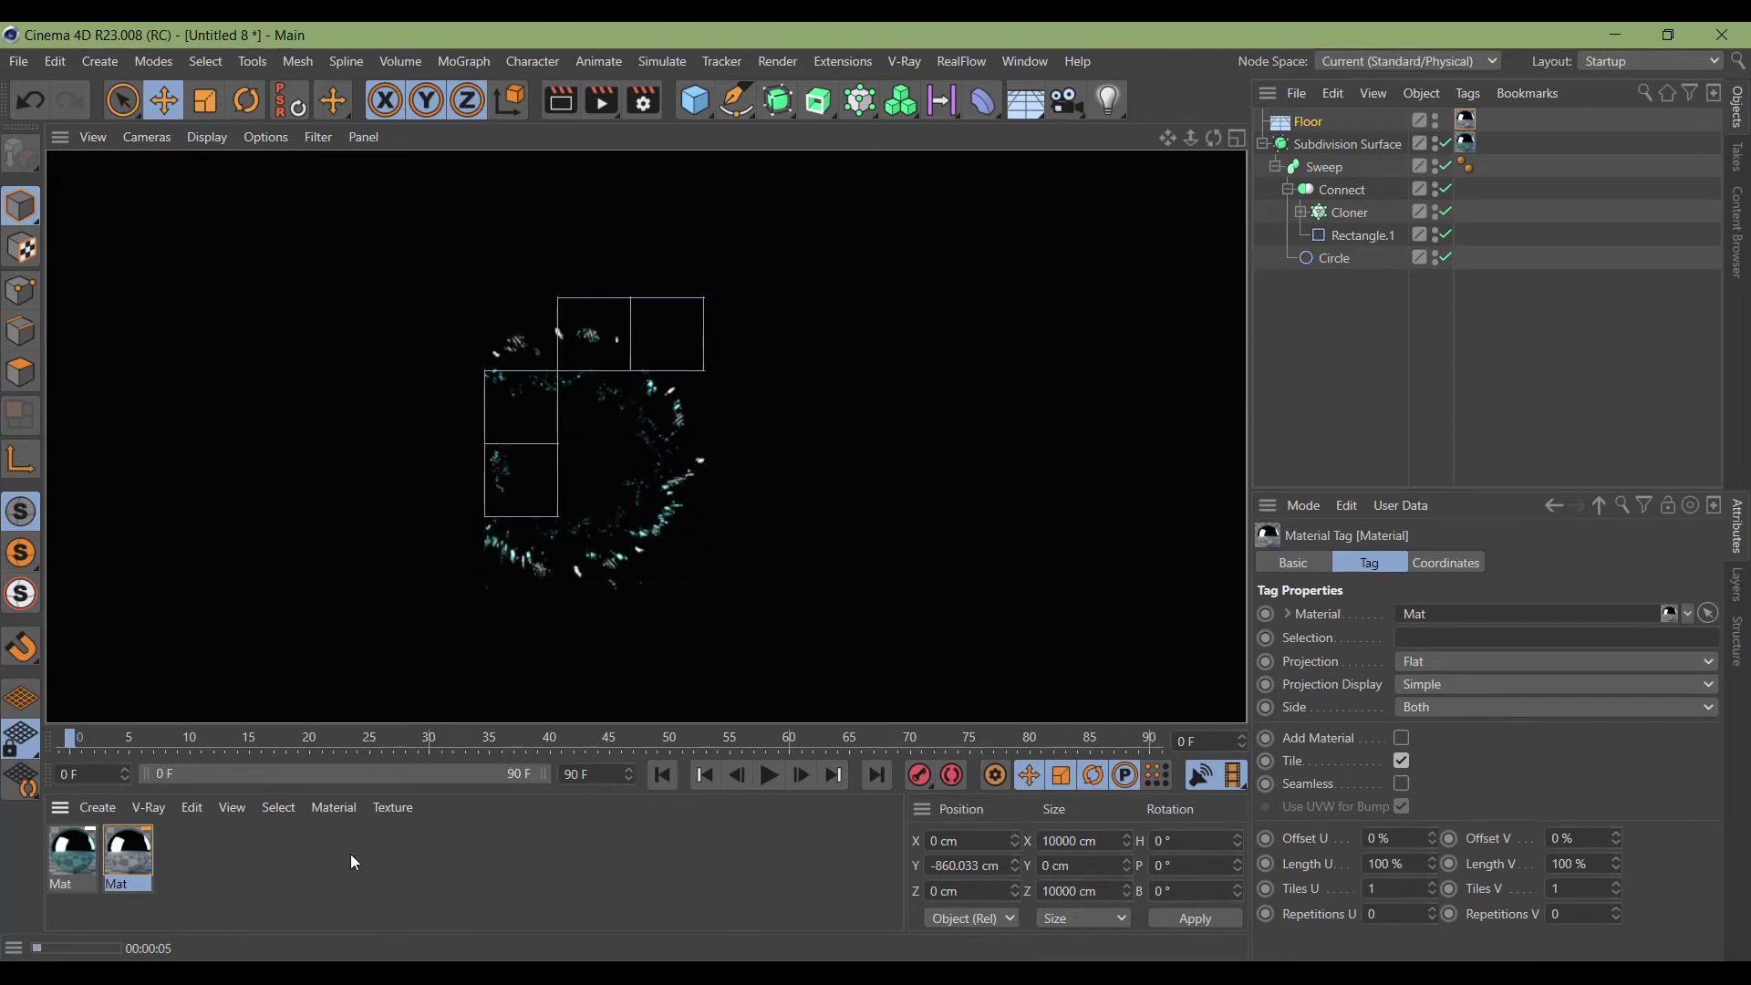
left_click(76, 861)
Enable teal Luminance (H 198°, S 90%, V 48%) on the torus material and render.
double_click(76, 860)
left_click(456, 415)
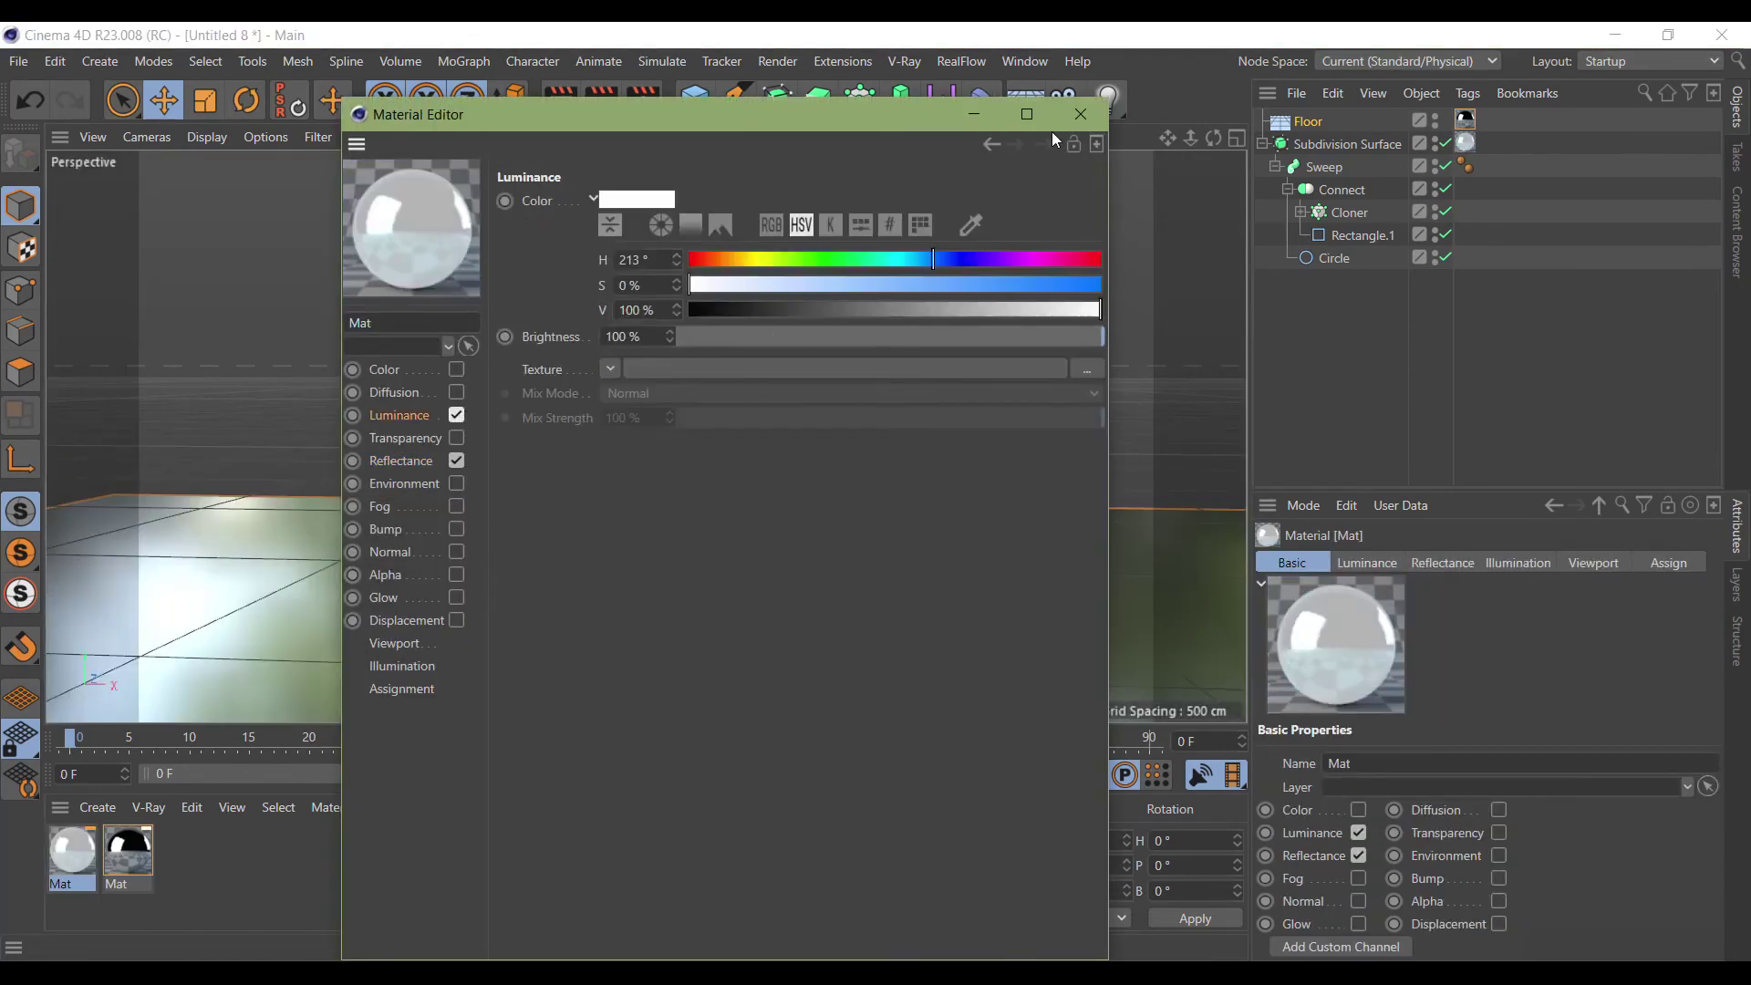
left_click_drag(921, 265, 916, 259)
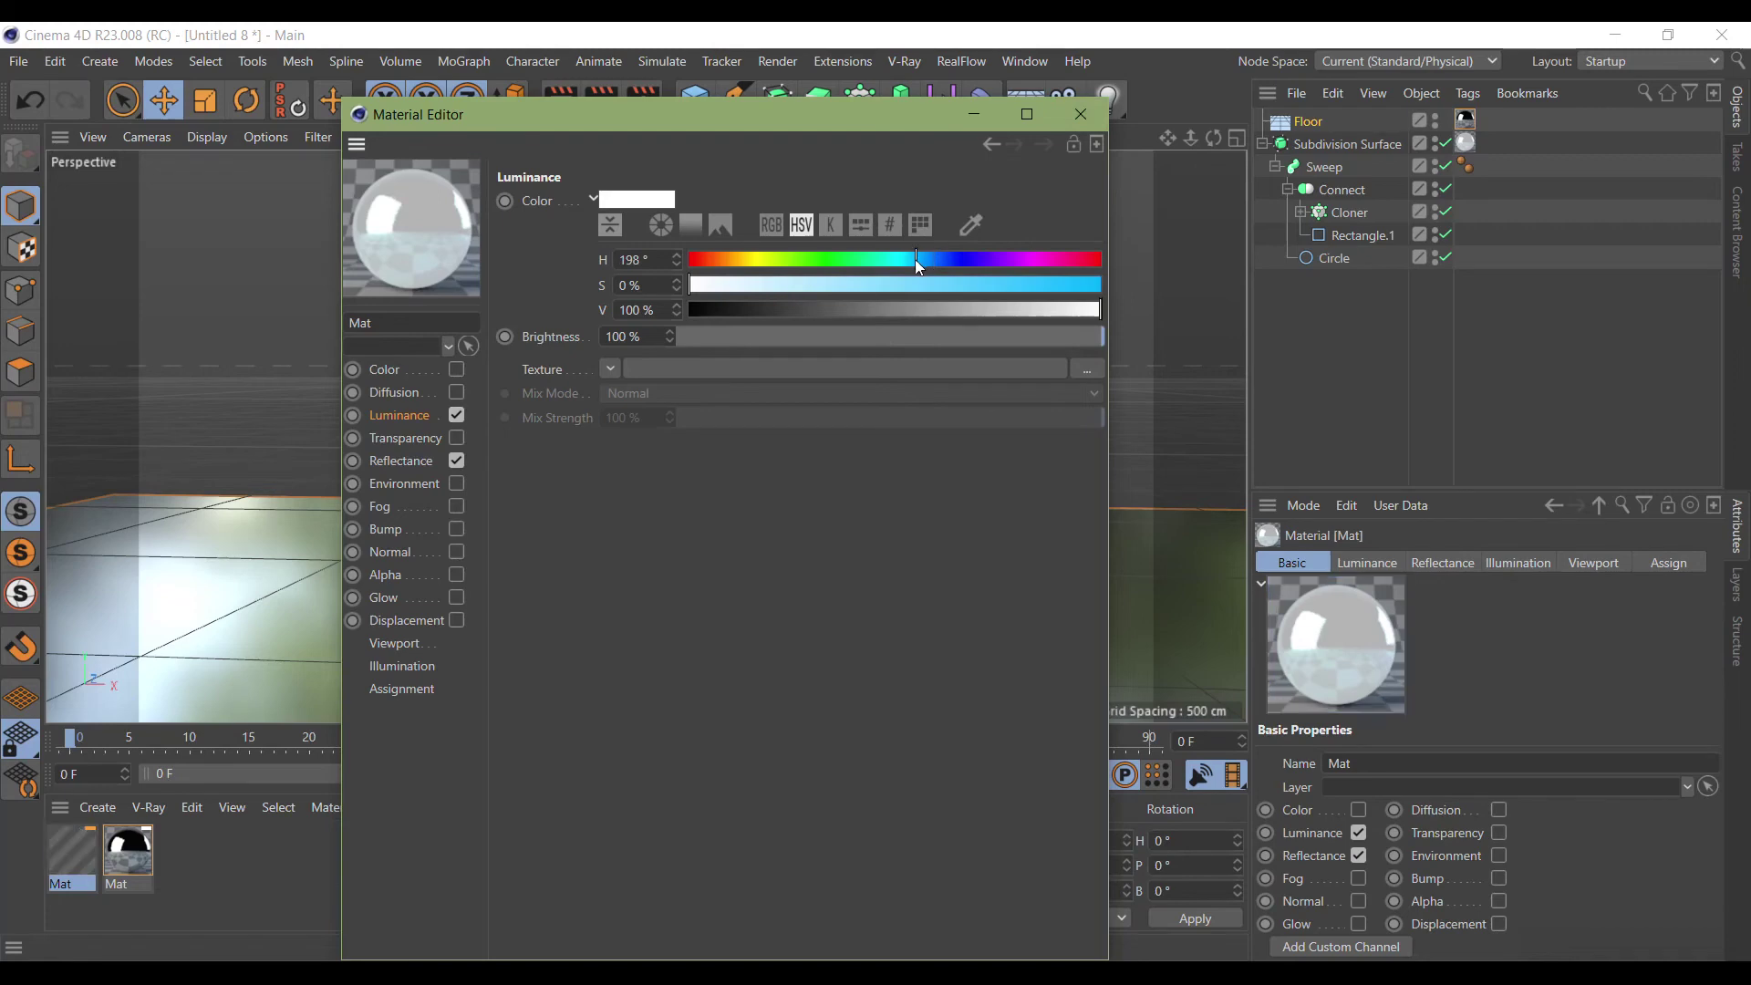
left_click(1058, 286)
left_click(888, 316)
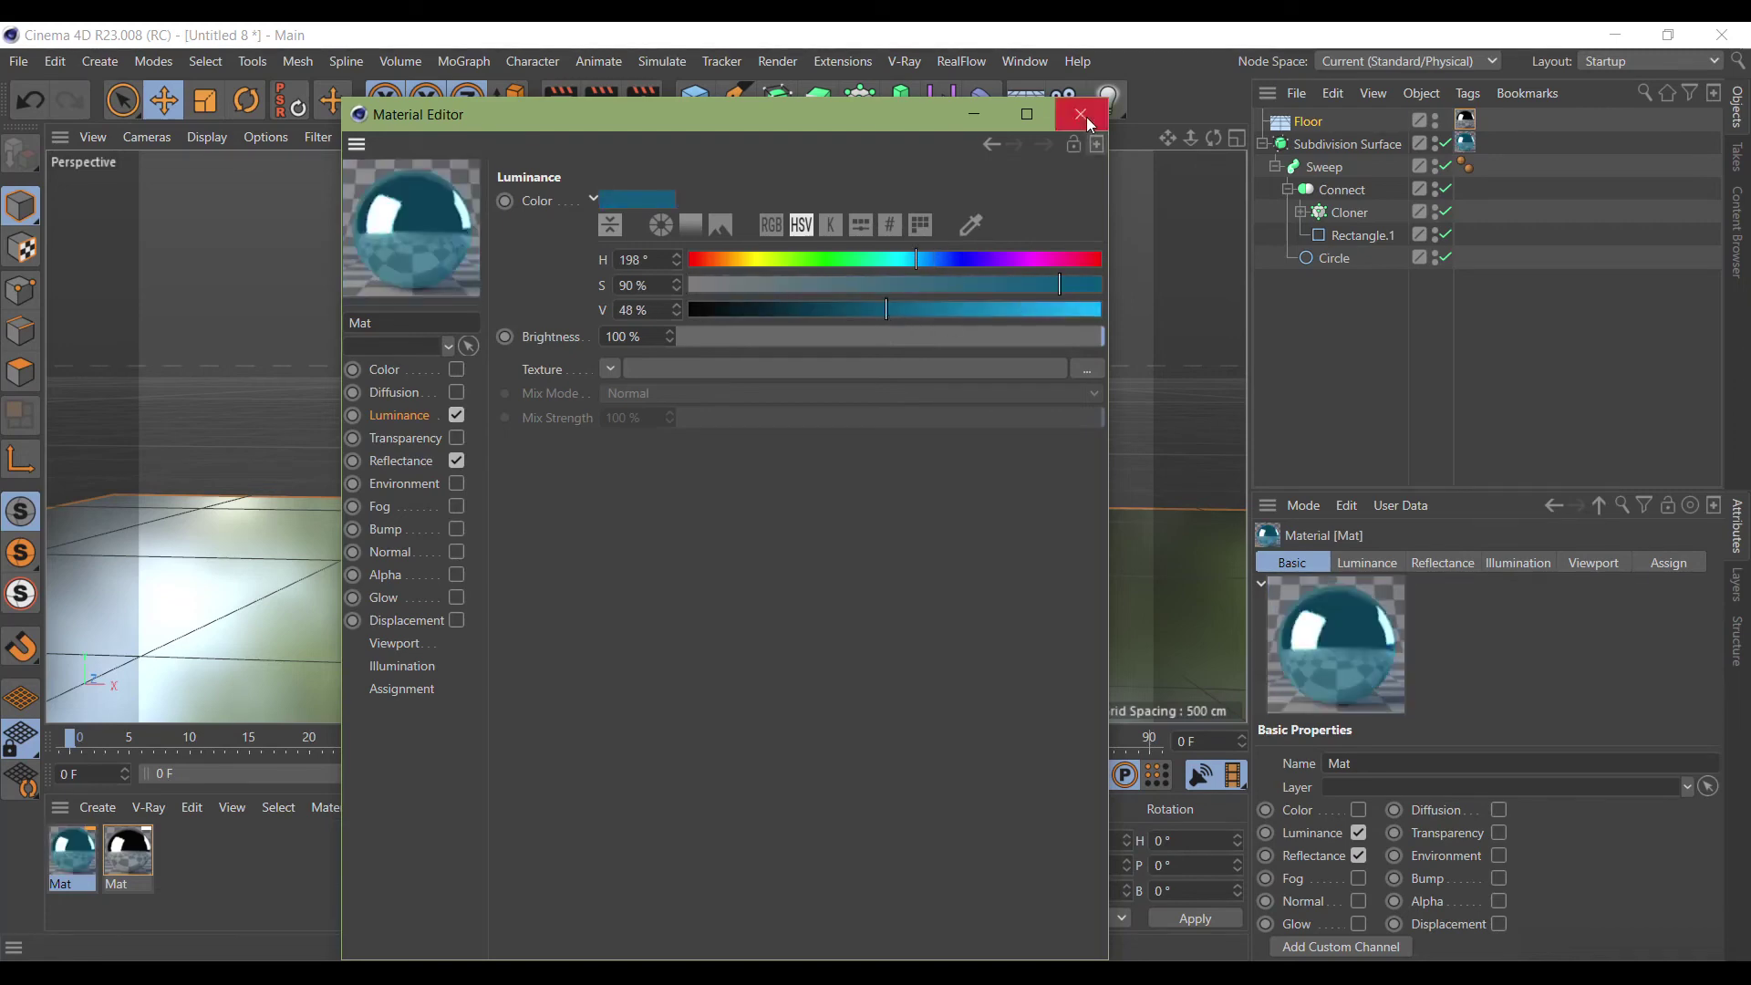
left_click(1086, 121)
left_click(560, 100)
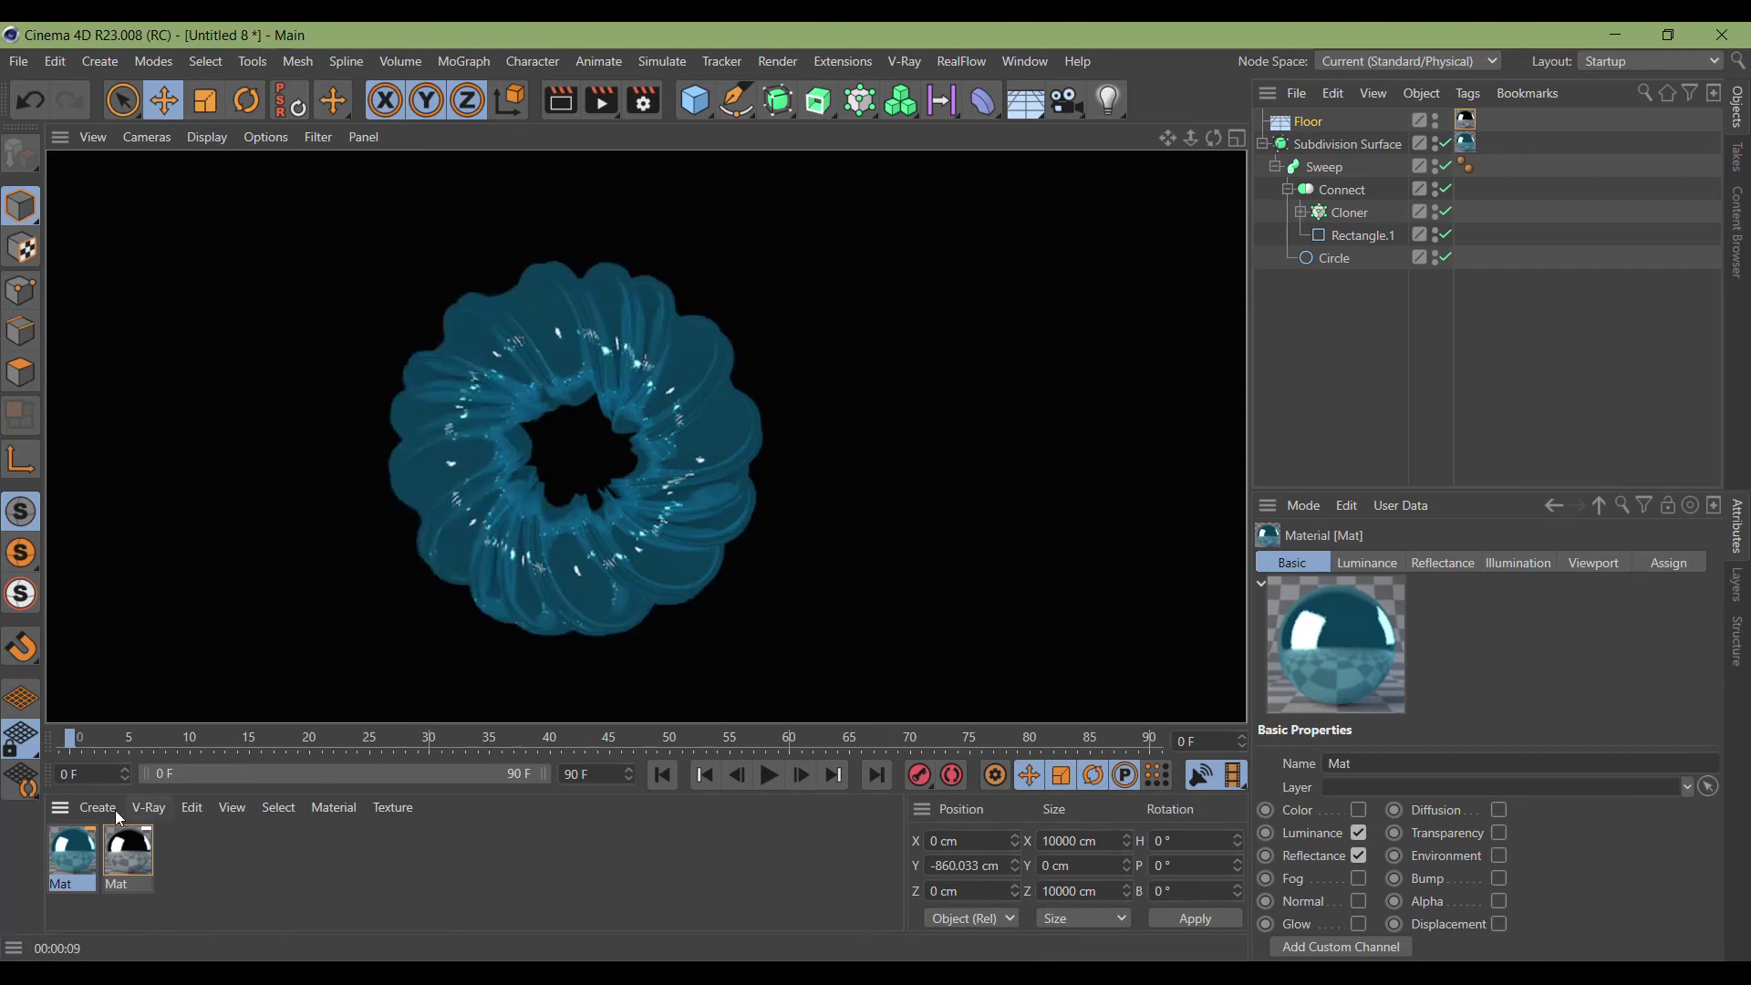
double_click(73, 852)
Replace the torus material's Luminance with Glass-preset Transparency and render the viewport.
left_click(457, 459)
left_click(457, 460)
left_click(456, 415)
left_click(456, 438)
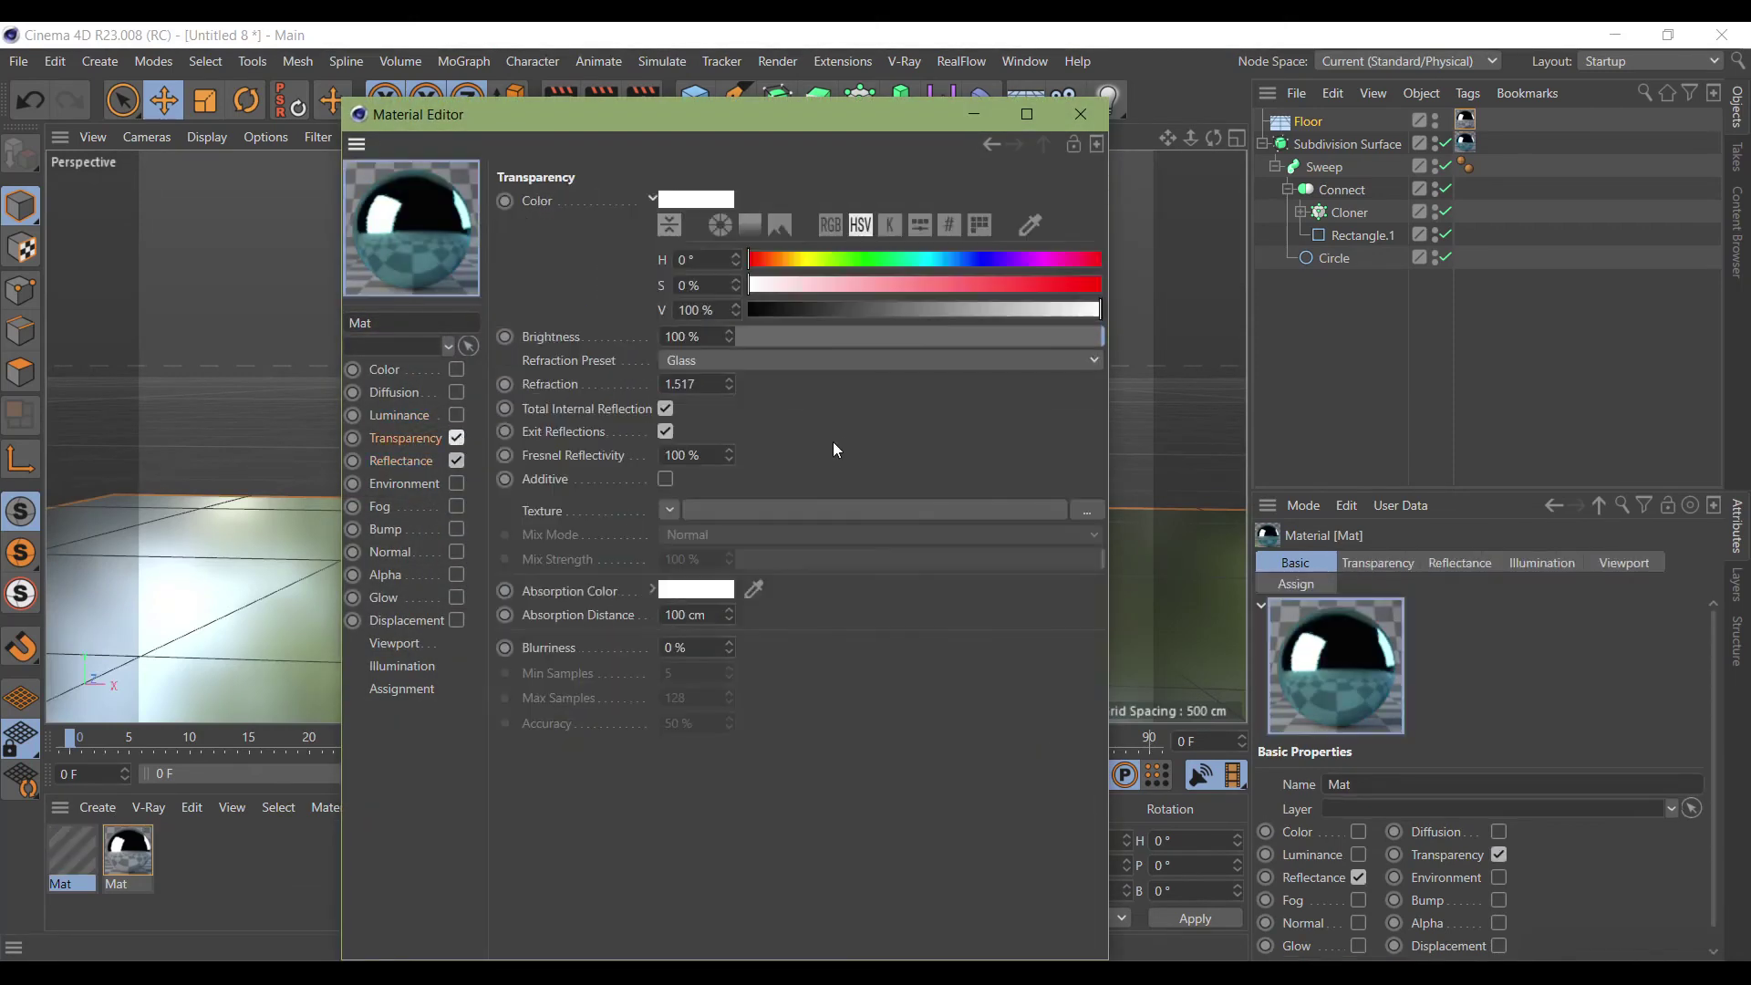
left_click(1080, 114)
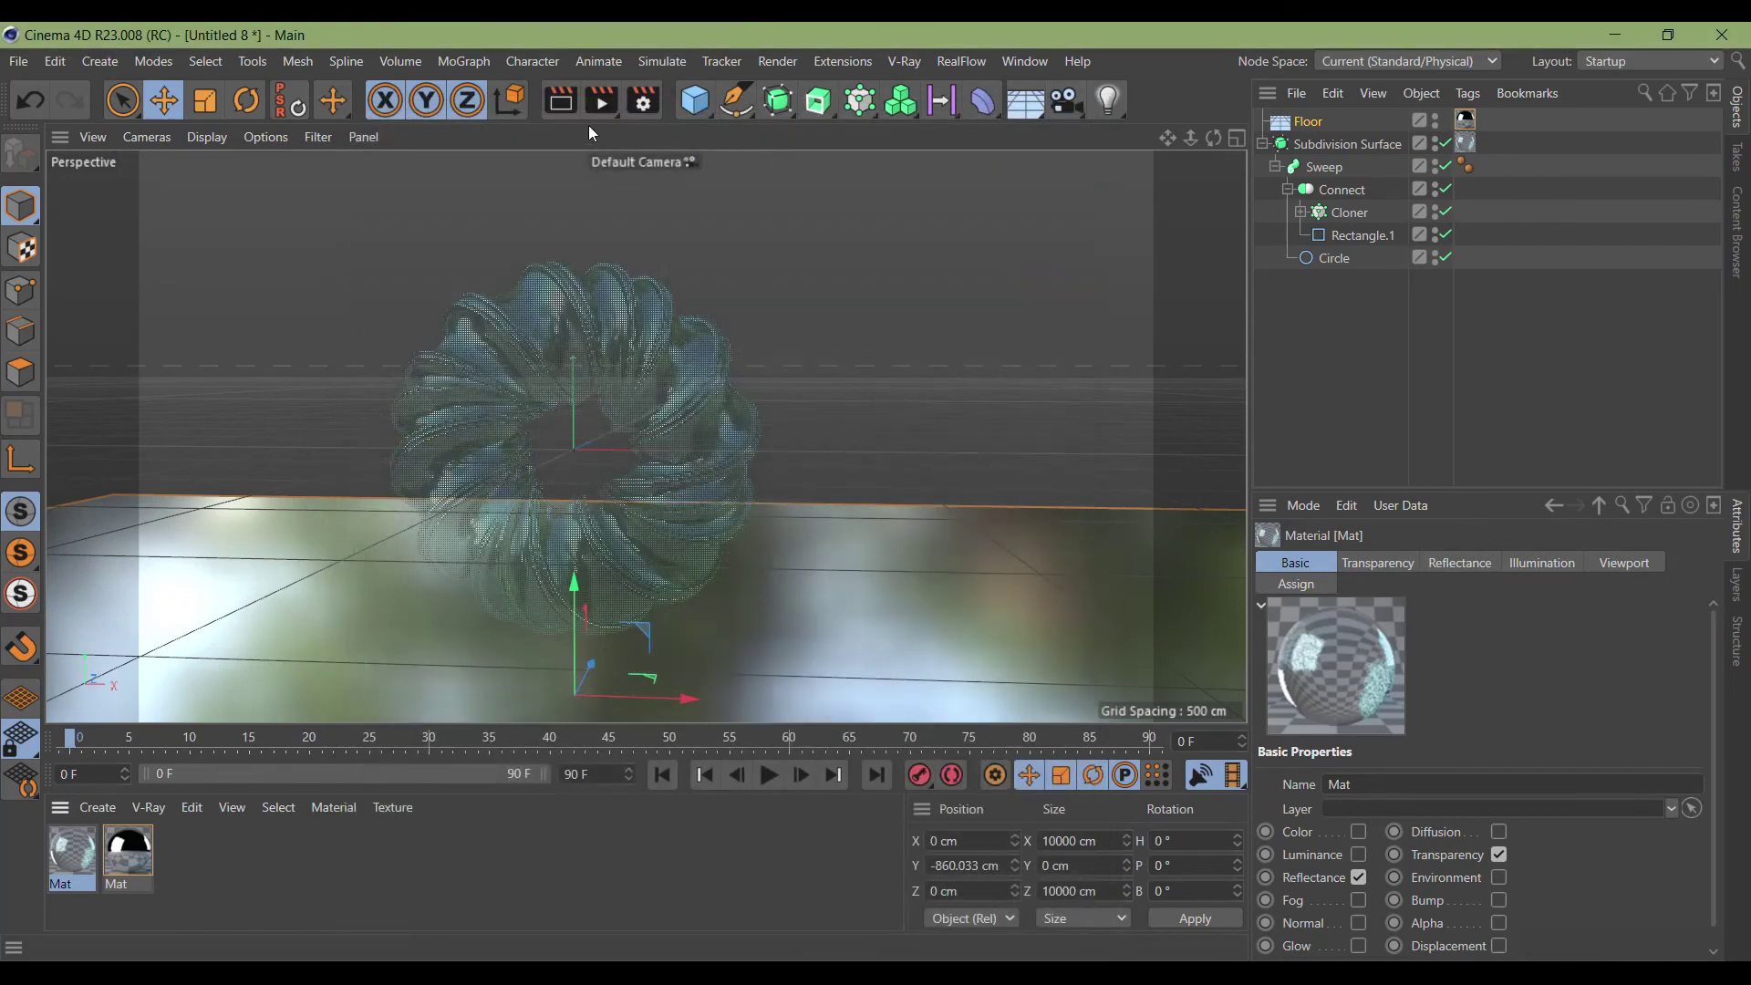
left_click(560, 100)
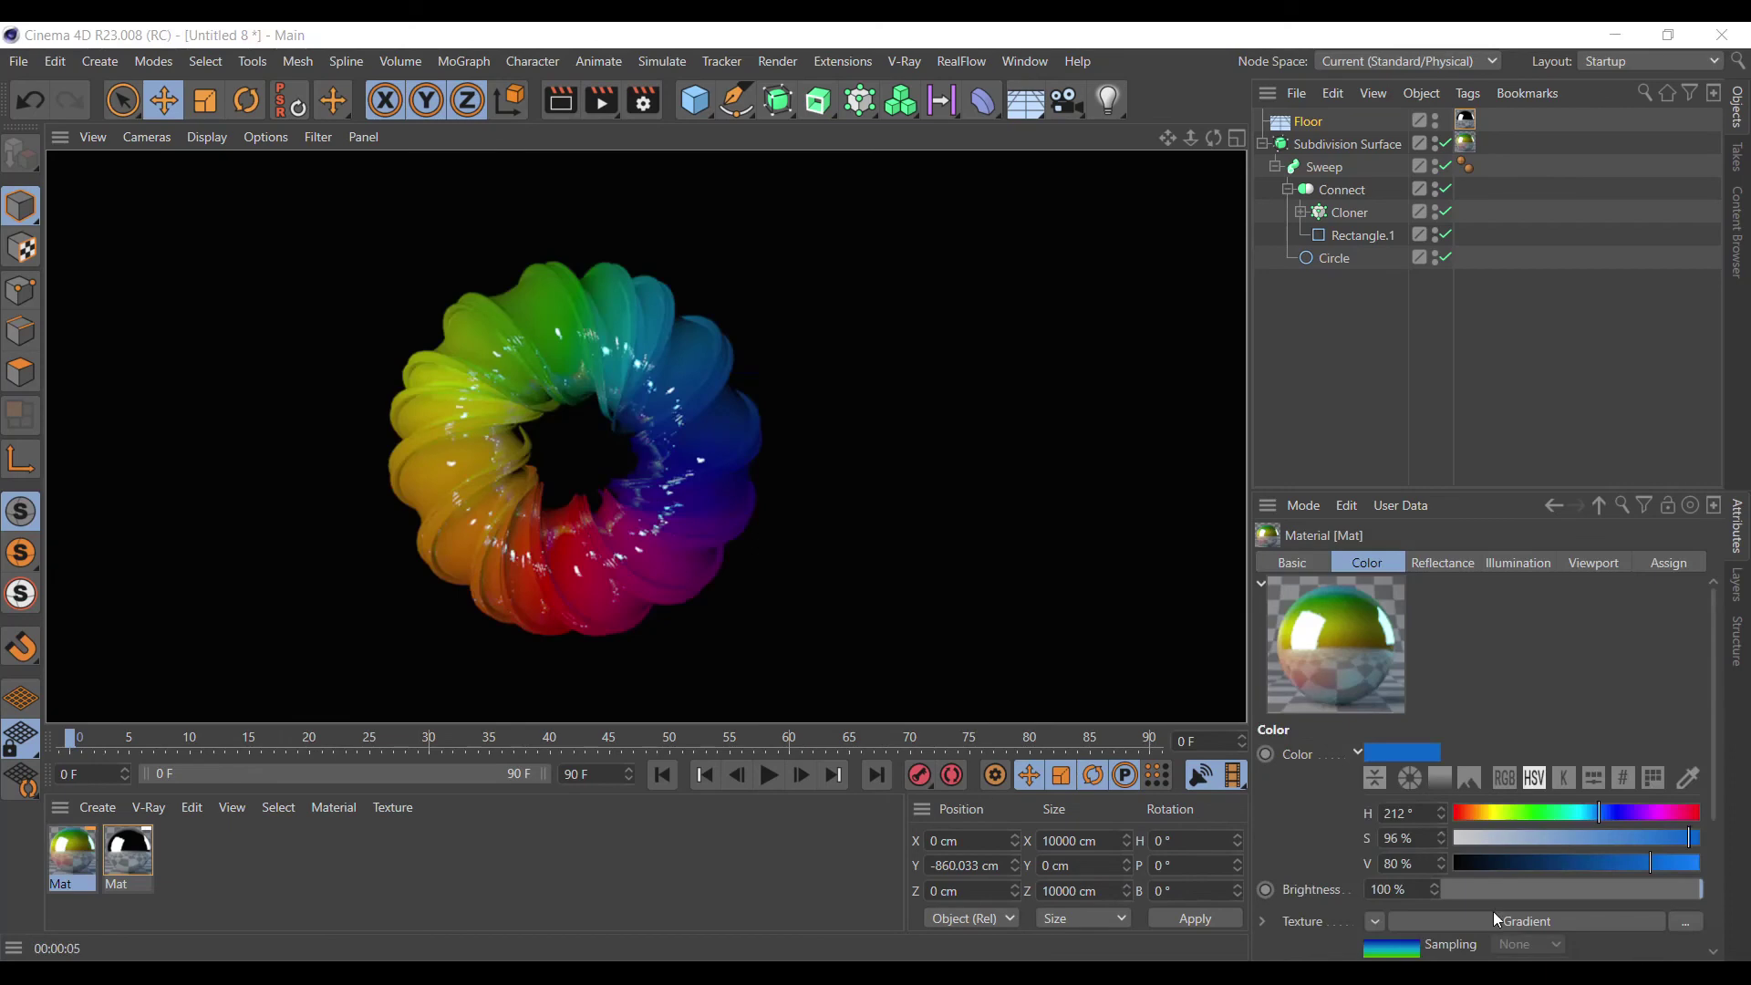
Stop the render and inspect Mat's 2D-V rainbow Gradient shader, then its Reflectance layer.
left_click(73, 847)
double_click(73, 847)
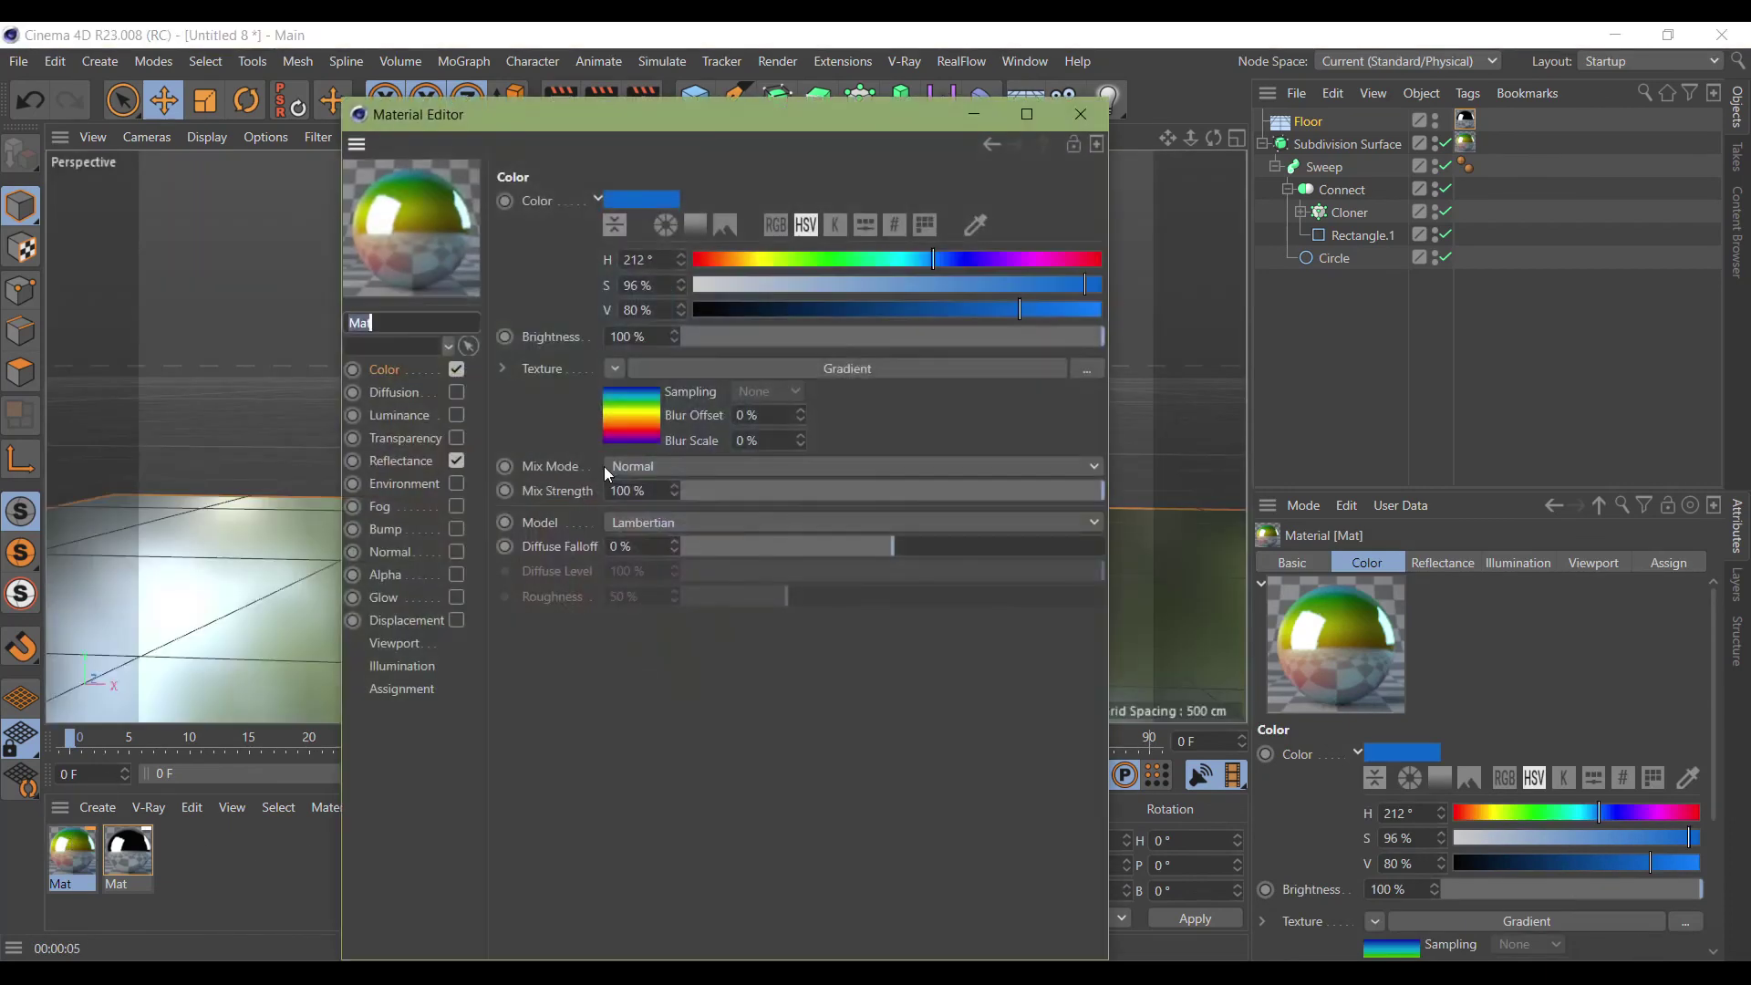
left_click(633, 408)
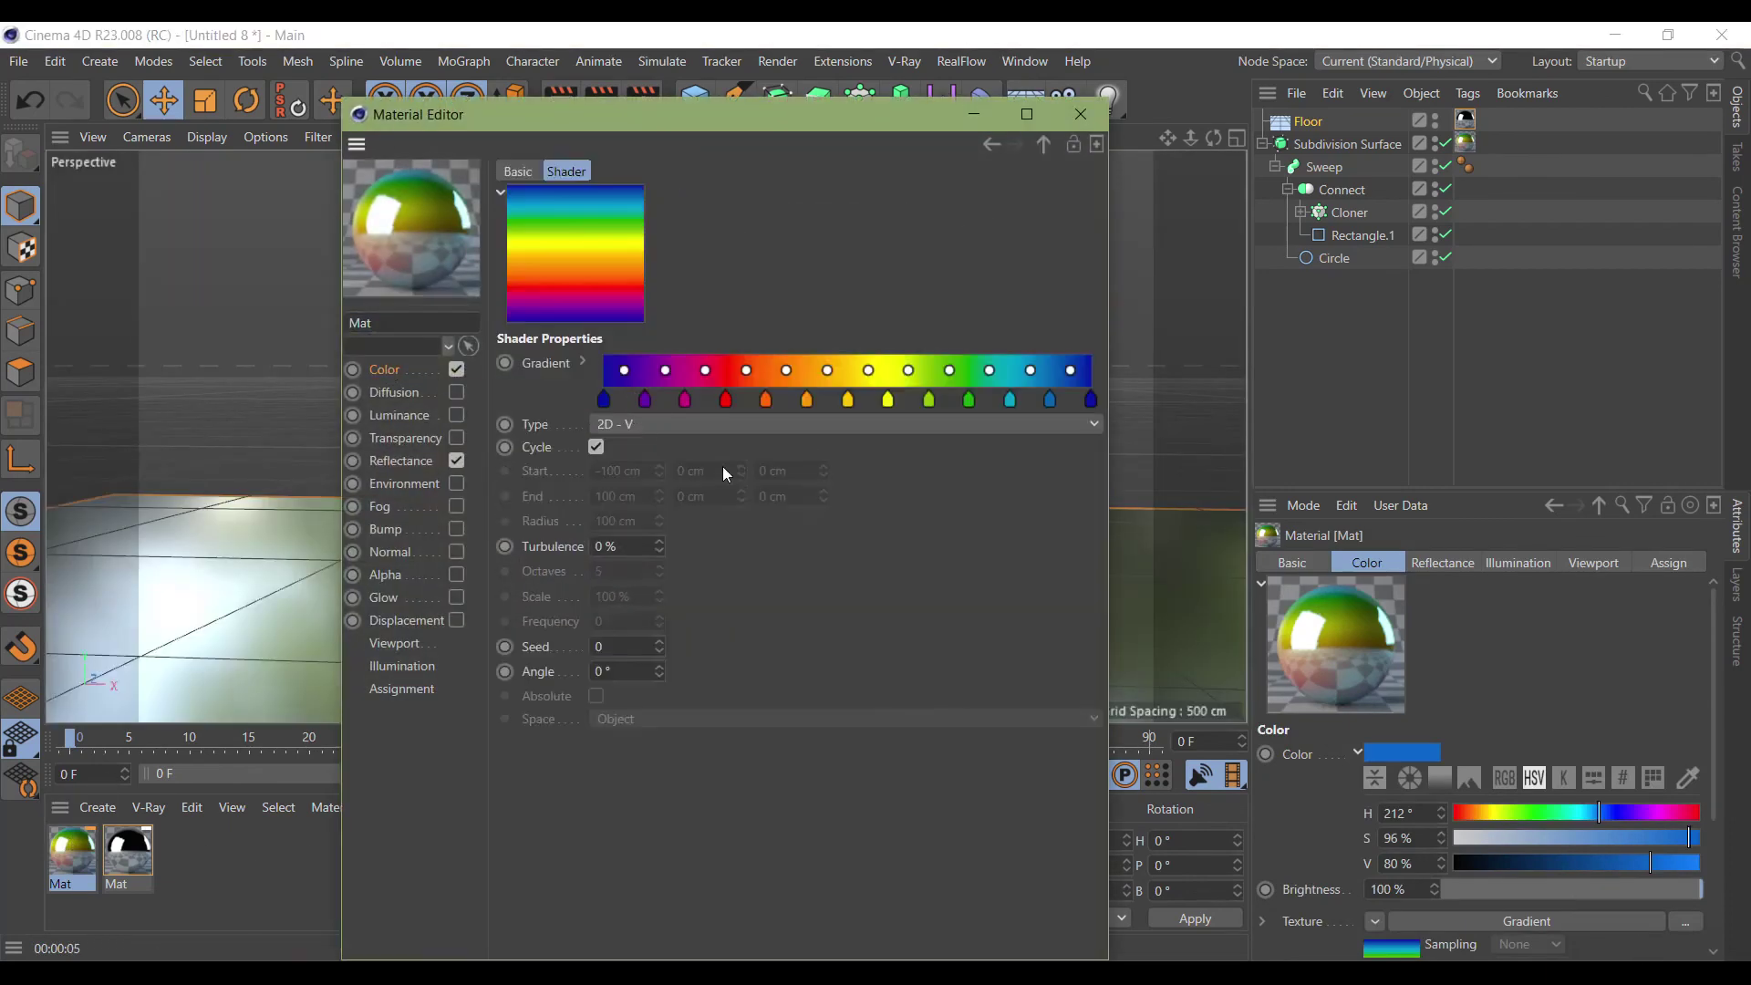
left_click(397, 460)
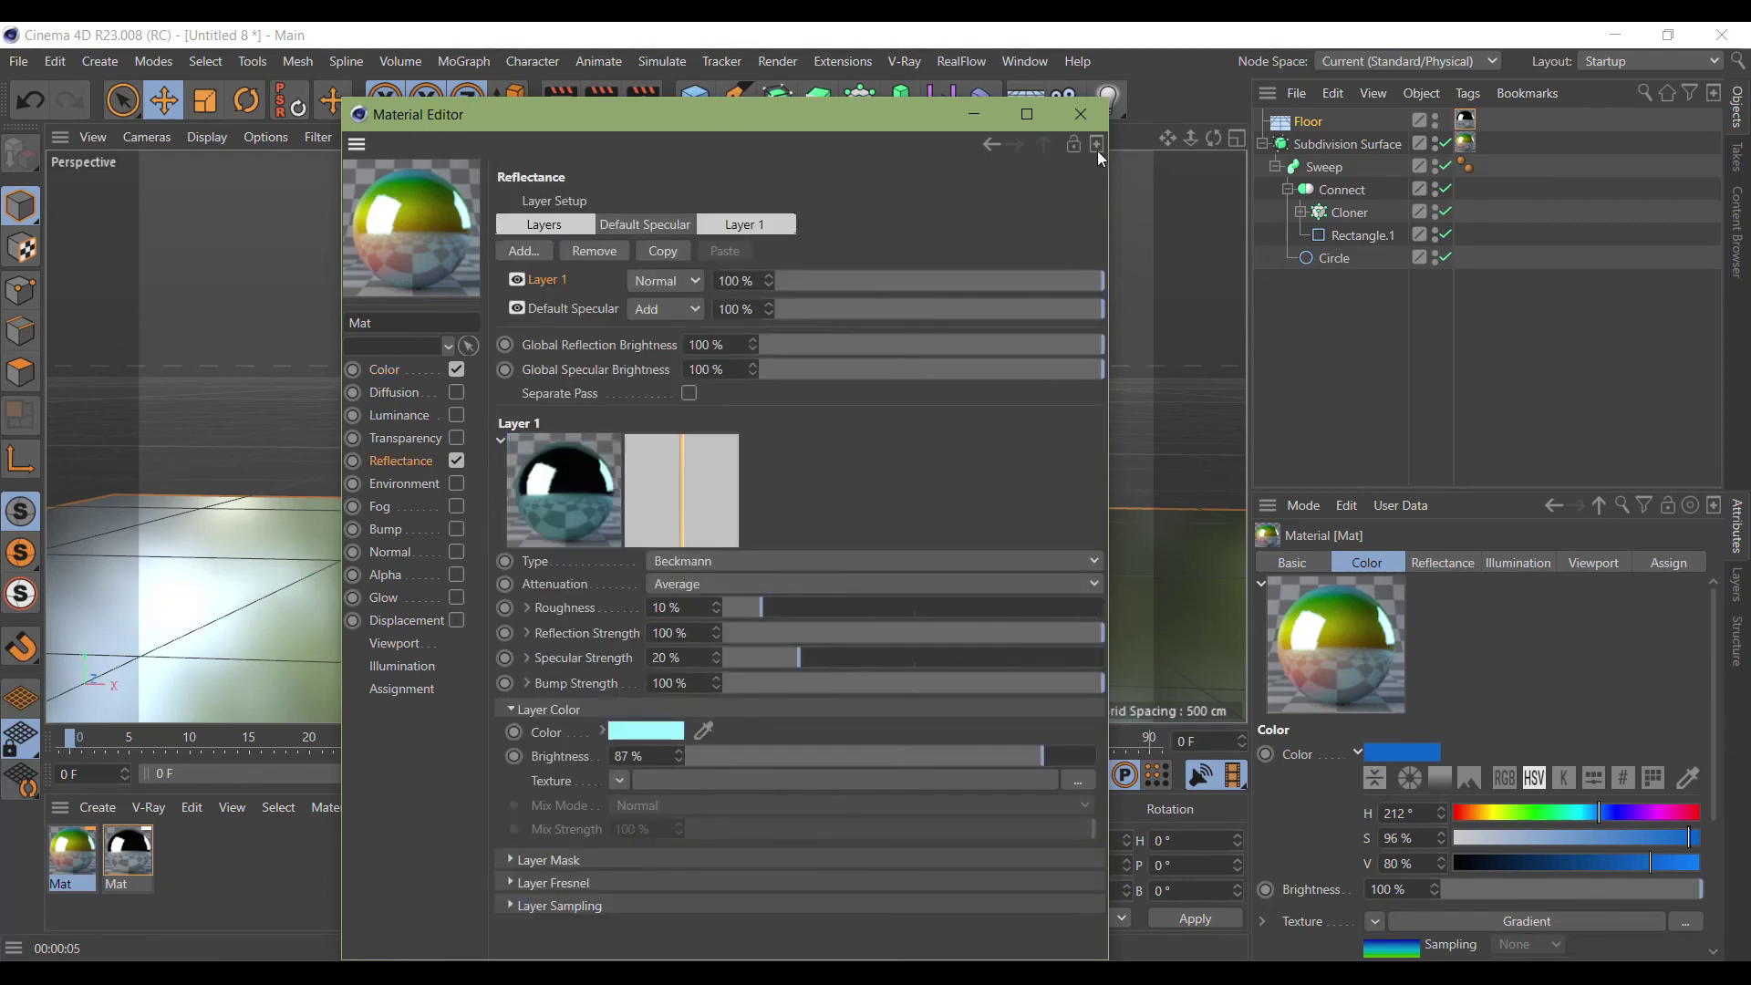